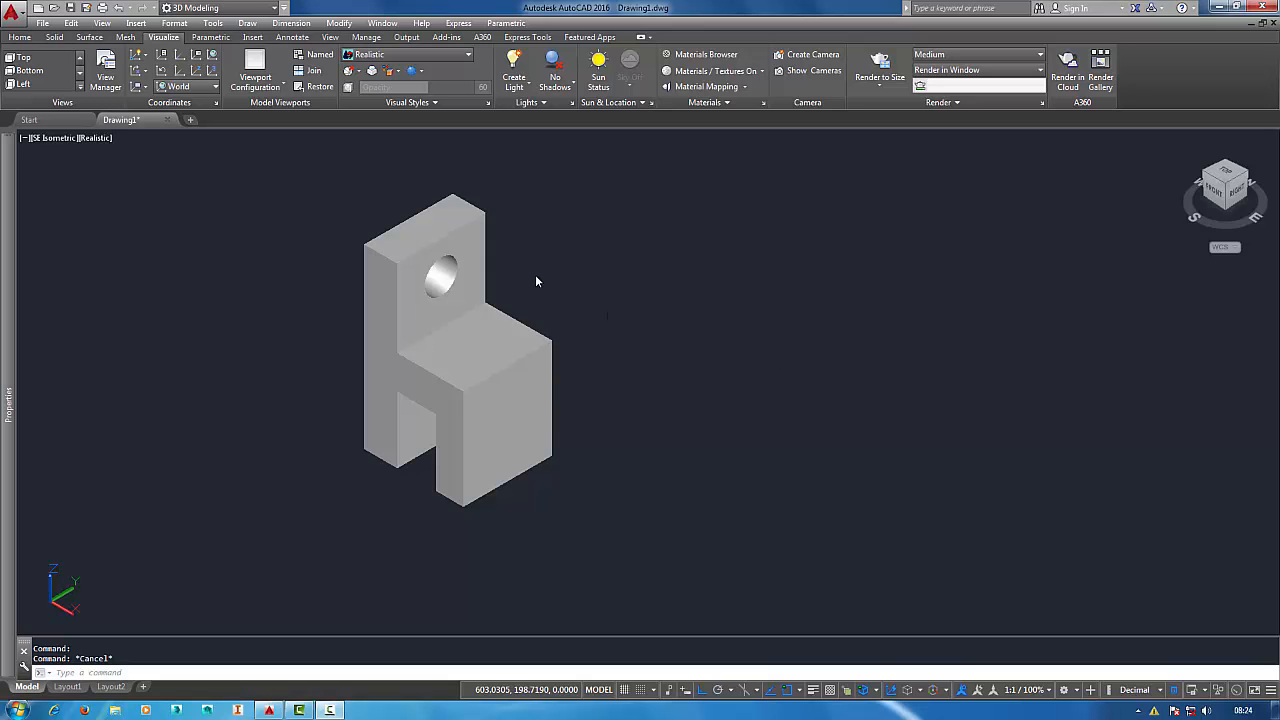
middle_drag(457, 253, 614, 265)
middle_drag(675, 312, 538, 302)
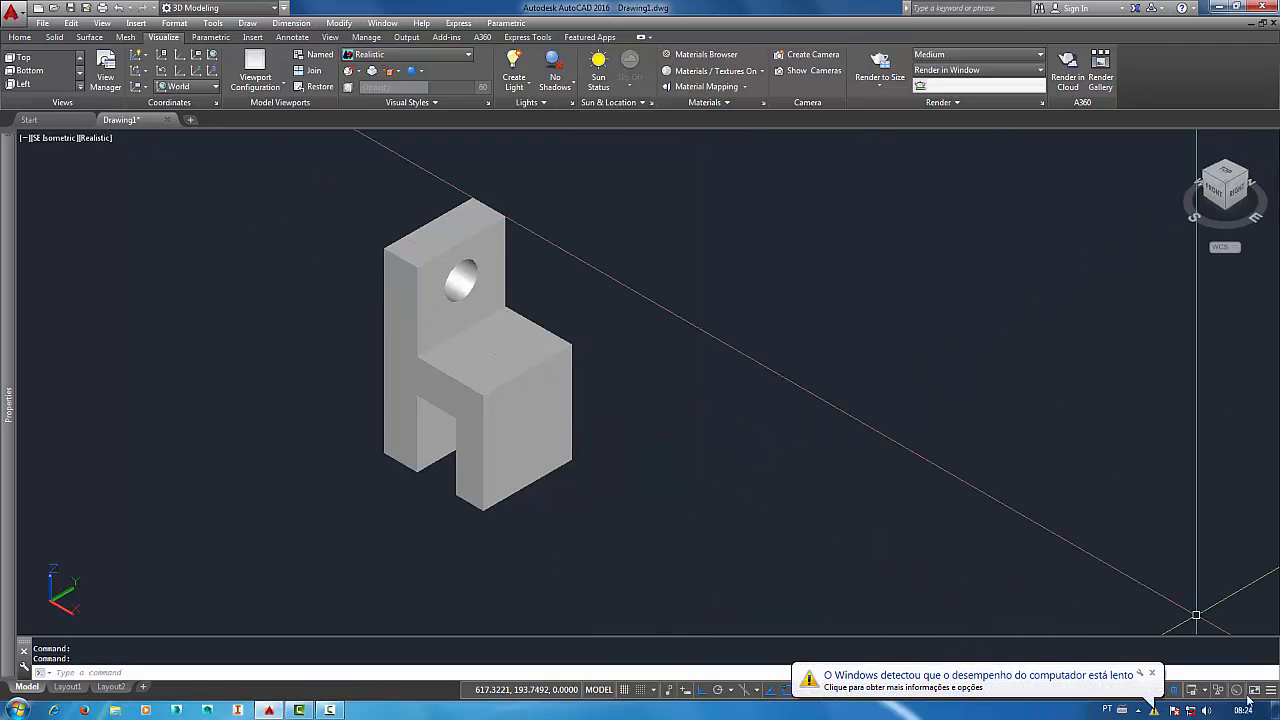
click(1153, 676)
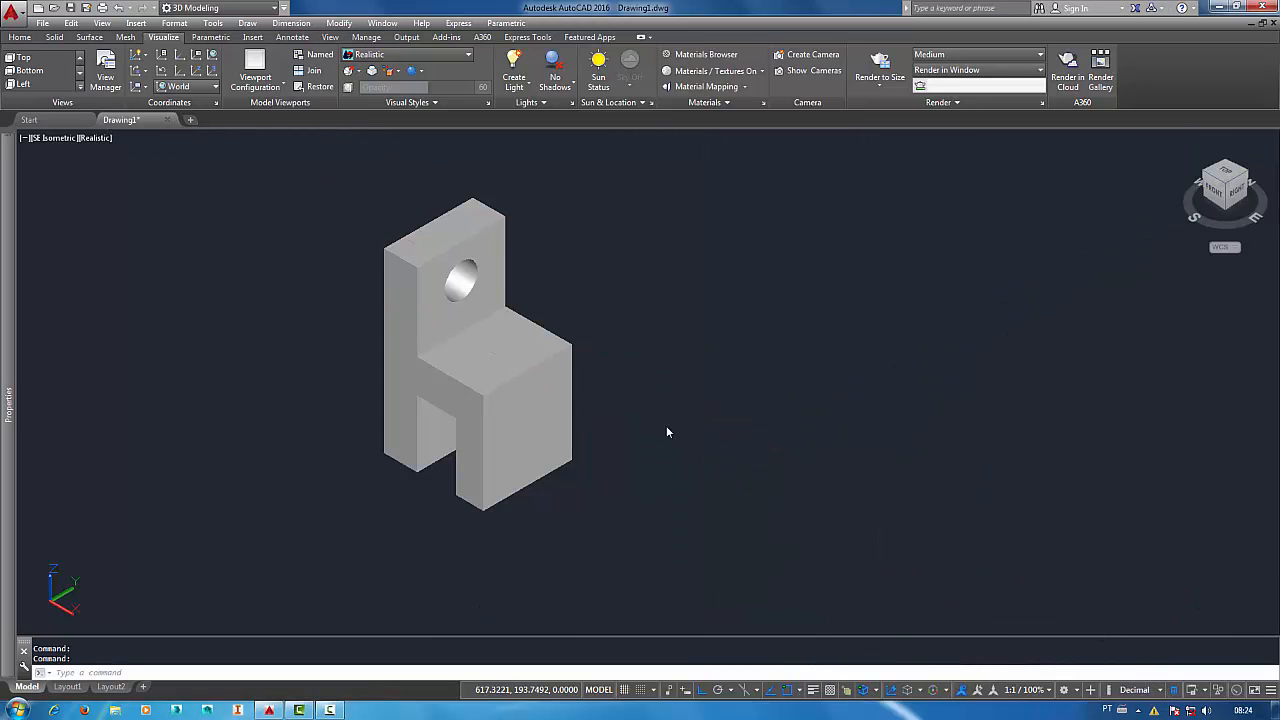
middle_drag(654, 417, 720, 434)
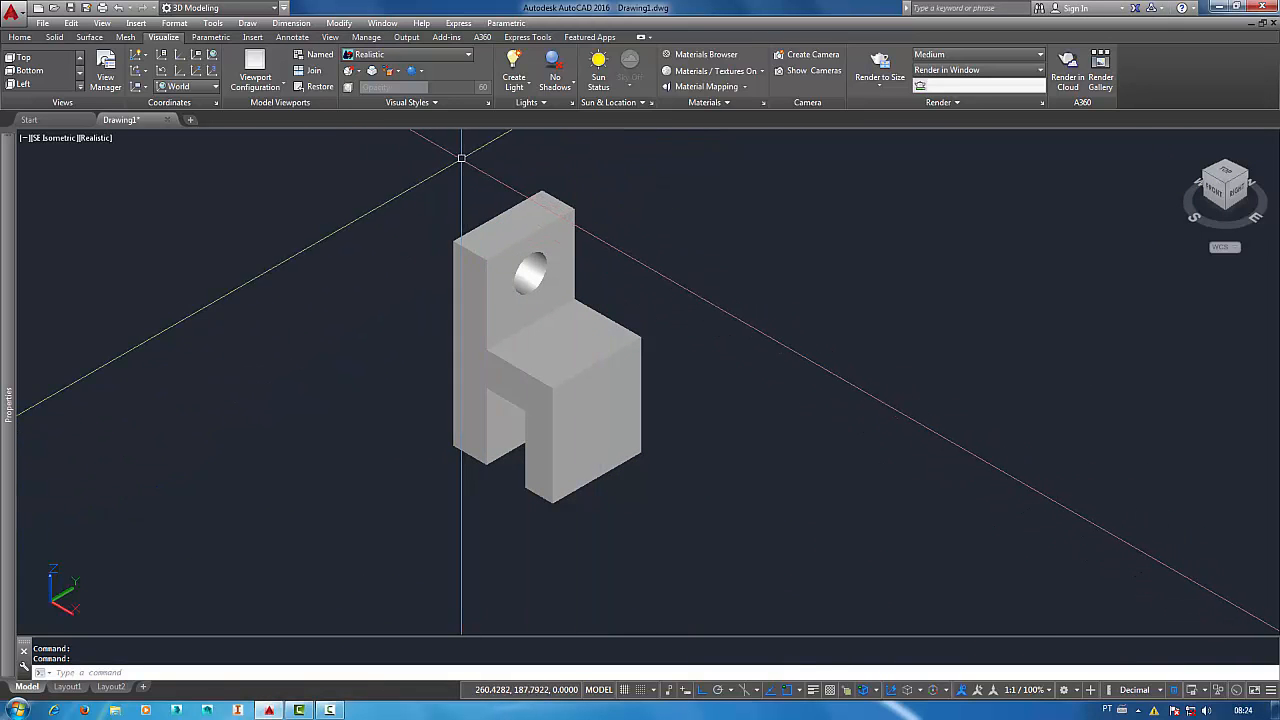
middle_drag(461, 158, 411, 208)
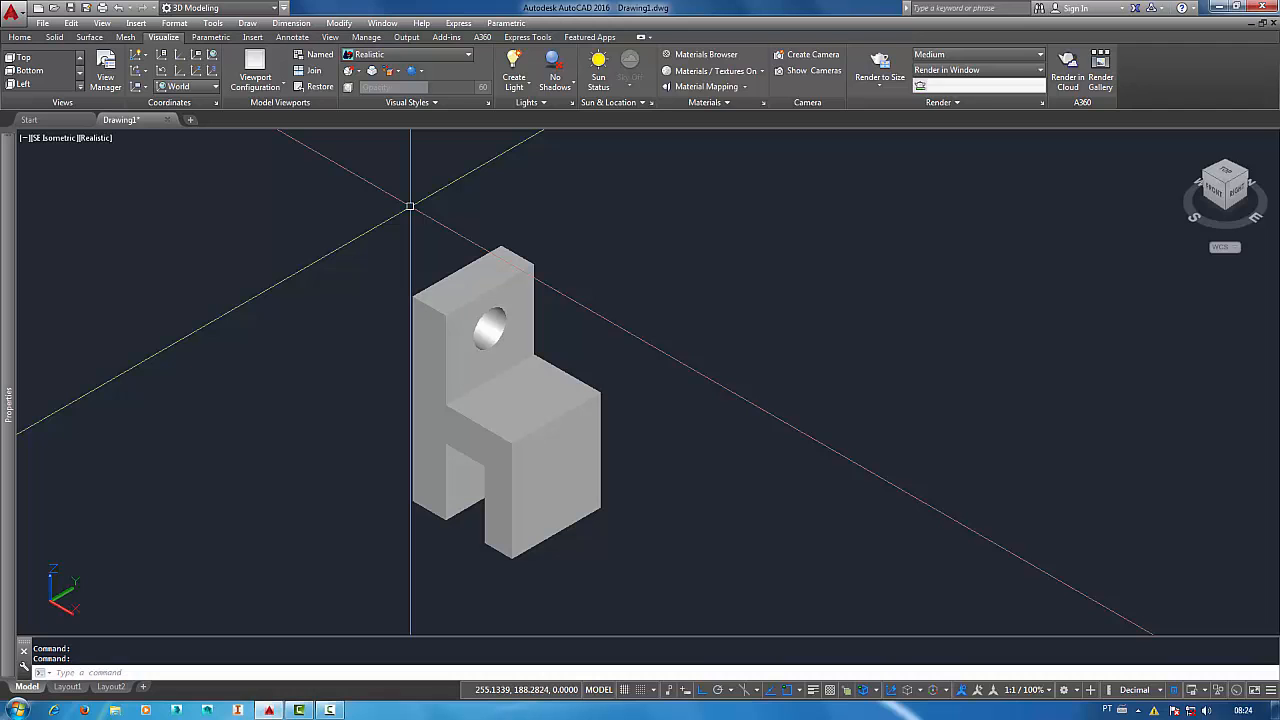
click(67, 687)
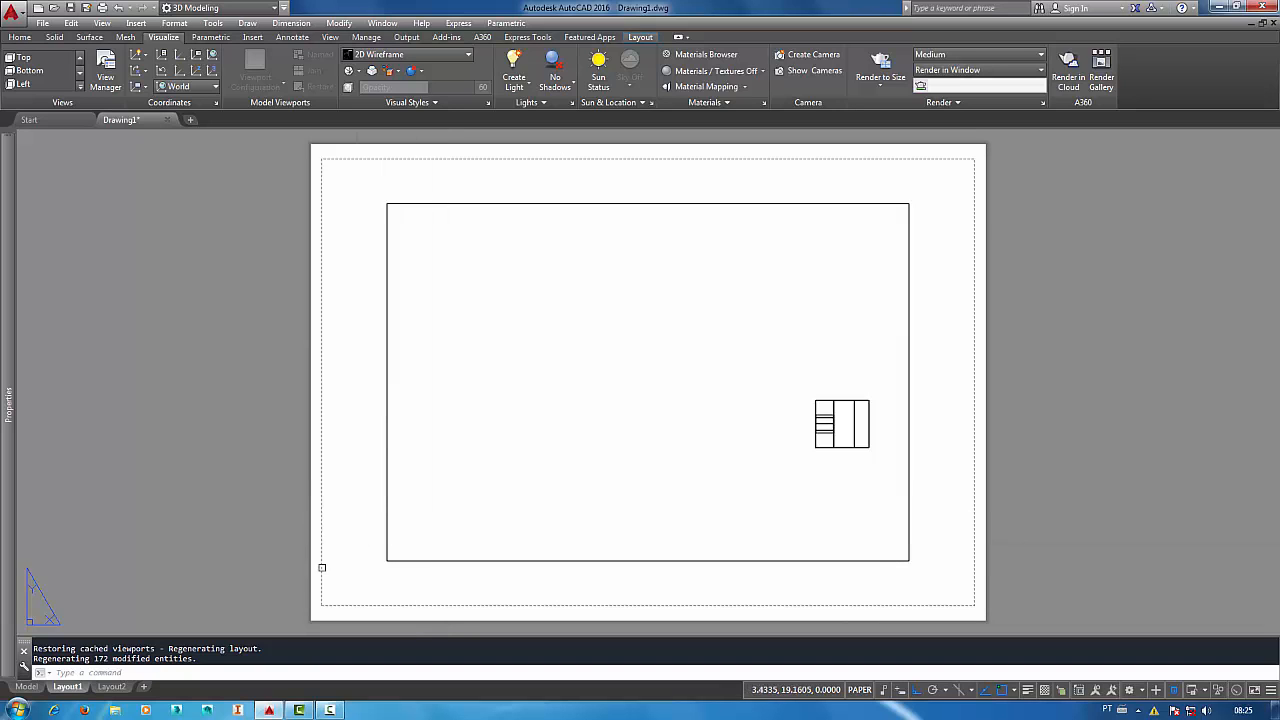
click(30, 688)
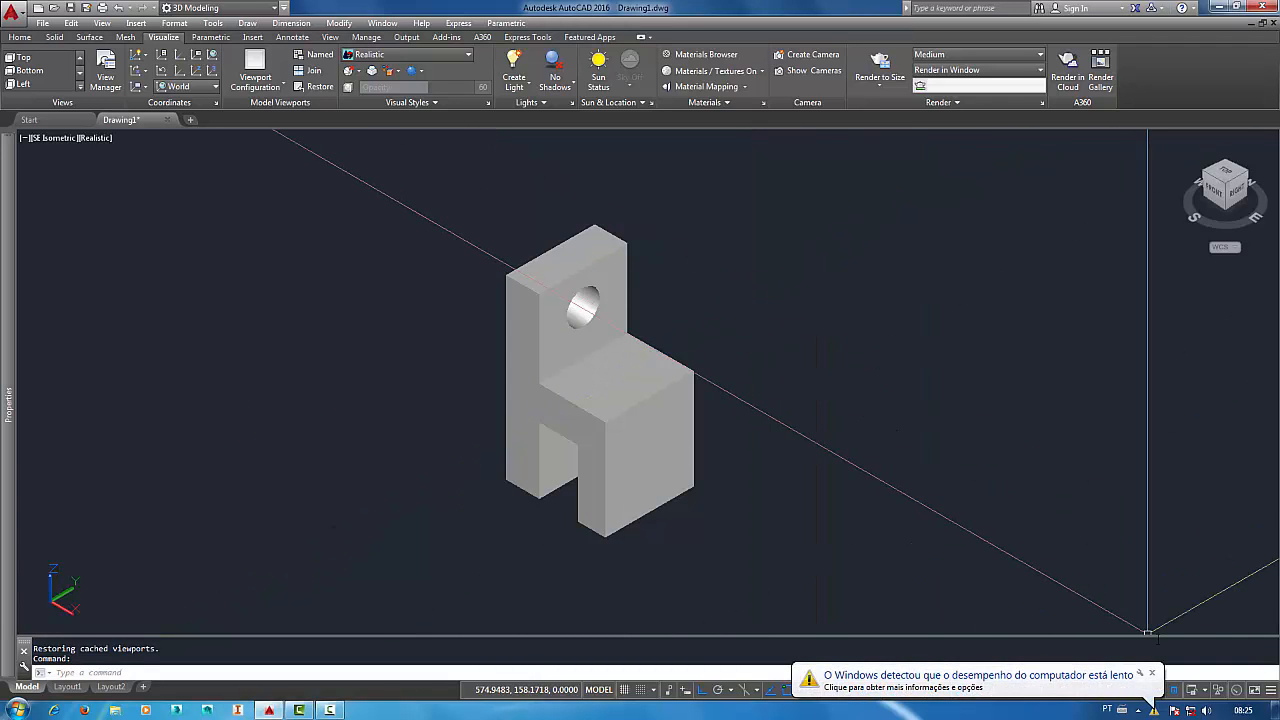
click(1153, 675)
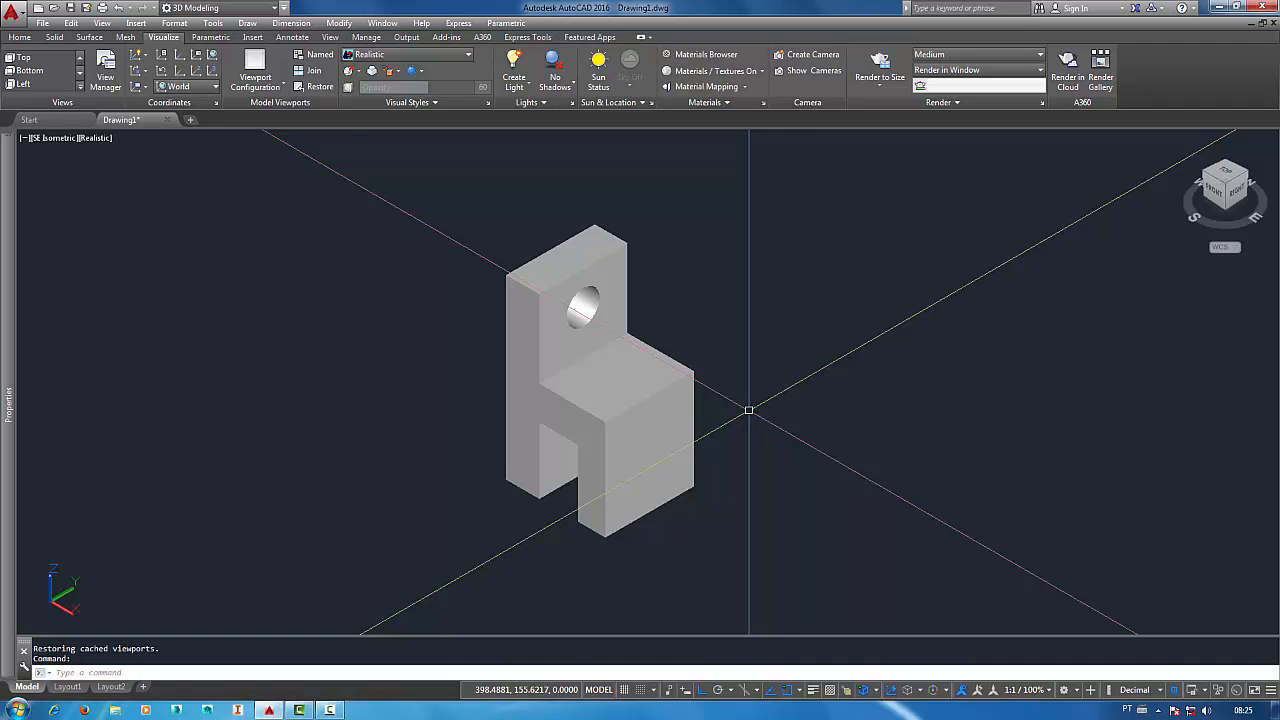
middle_drag(749, 410, 640, 375)
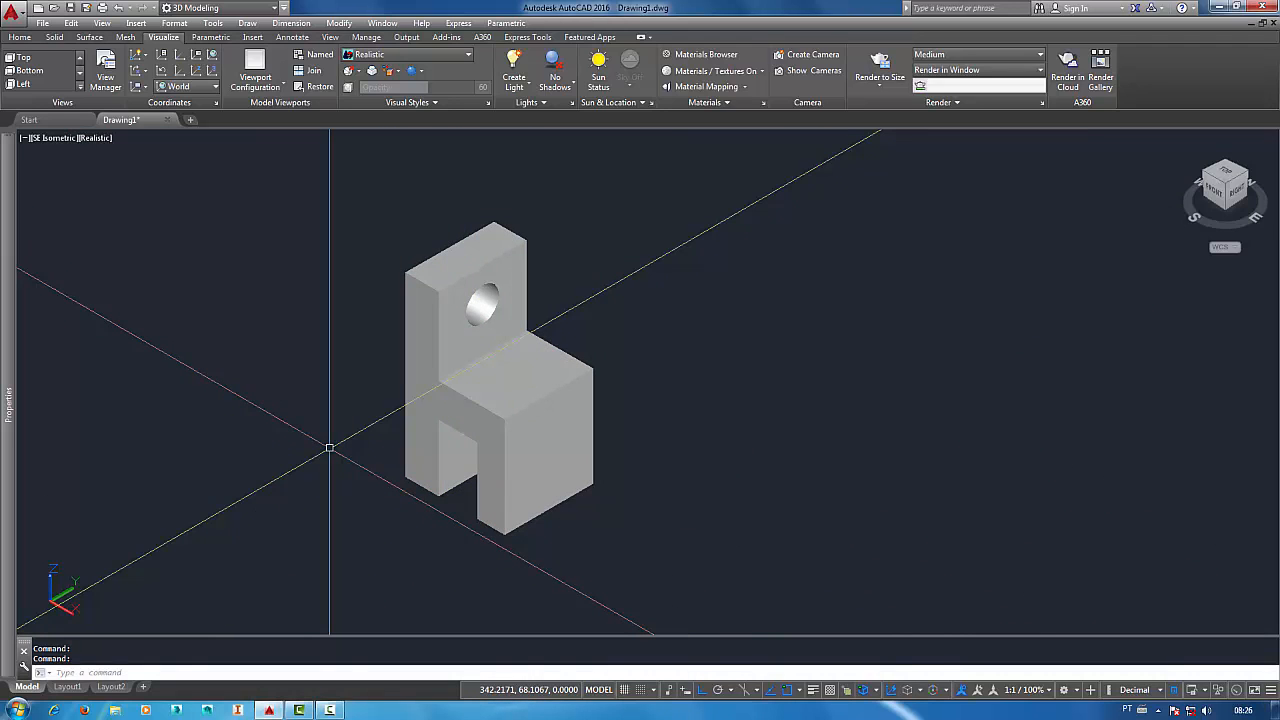
Step: Switch to Layout1 and delete its existing viewport from the sheet
click(68, 688)
click(537, 523)
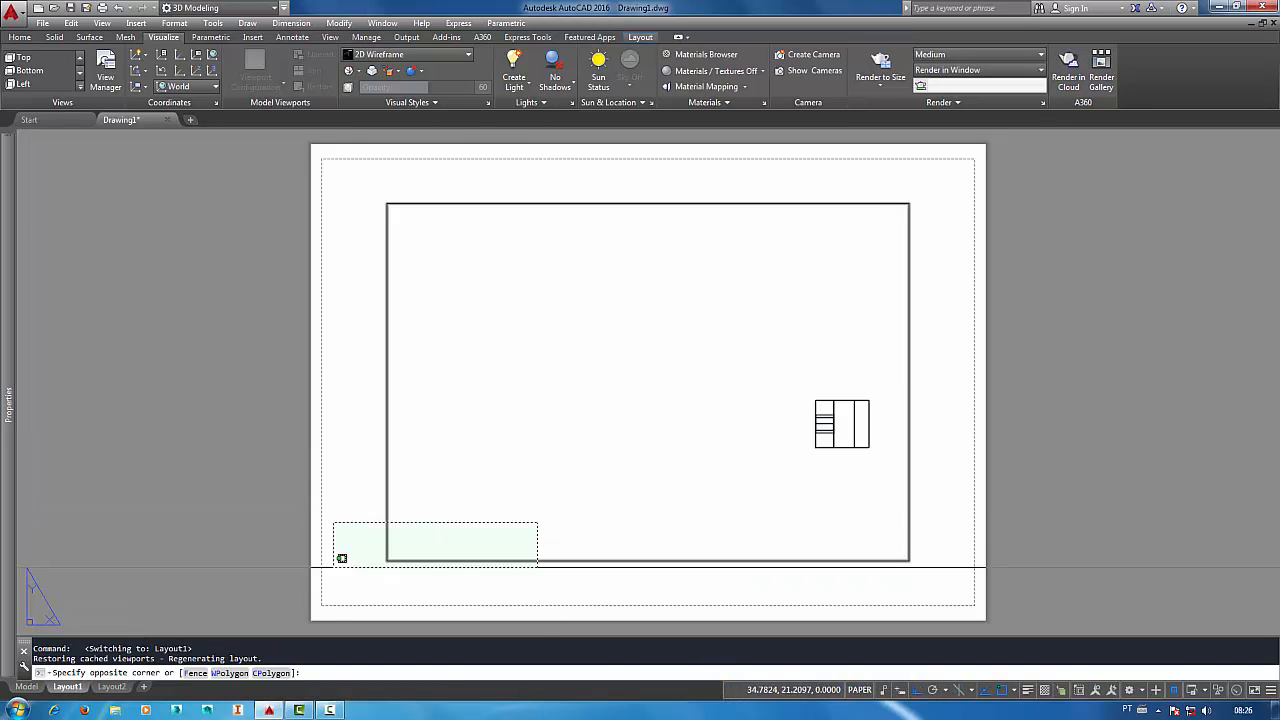
click(338, 566)
key(Delete)
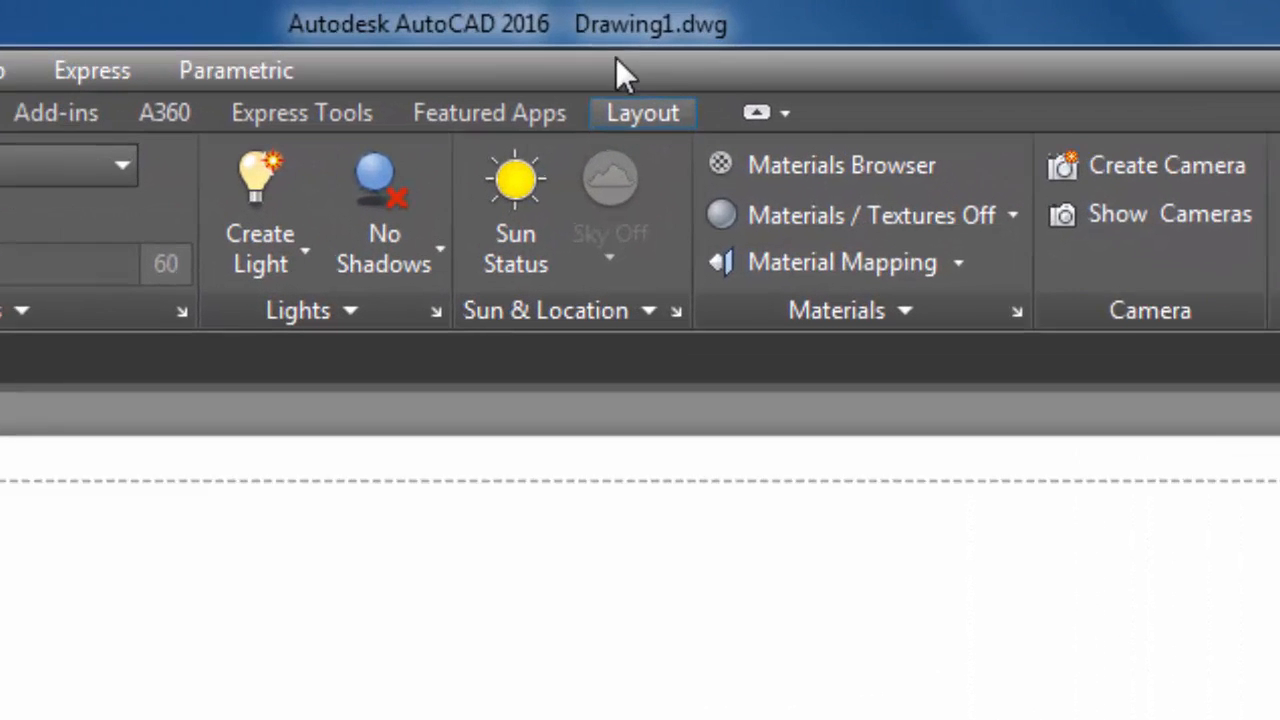
click(626, 120)
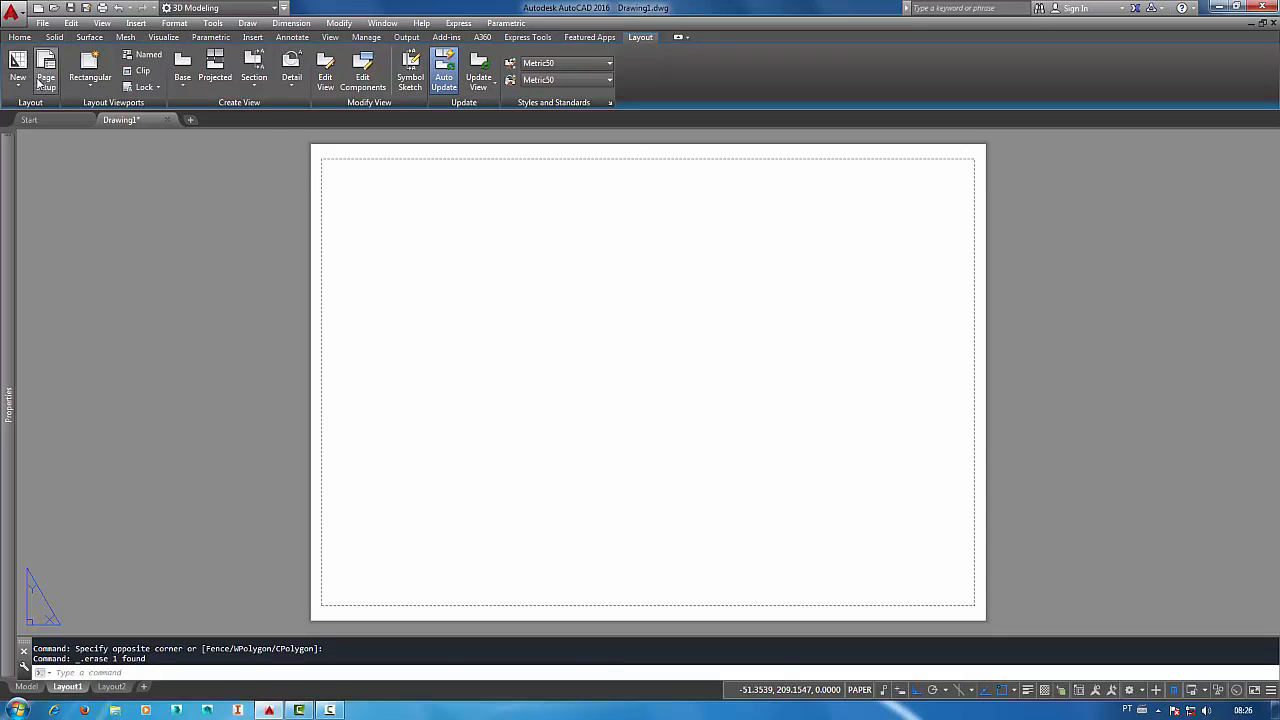
click(407, 37)
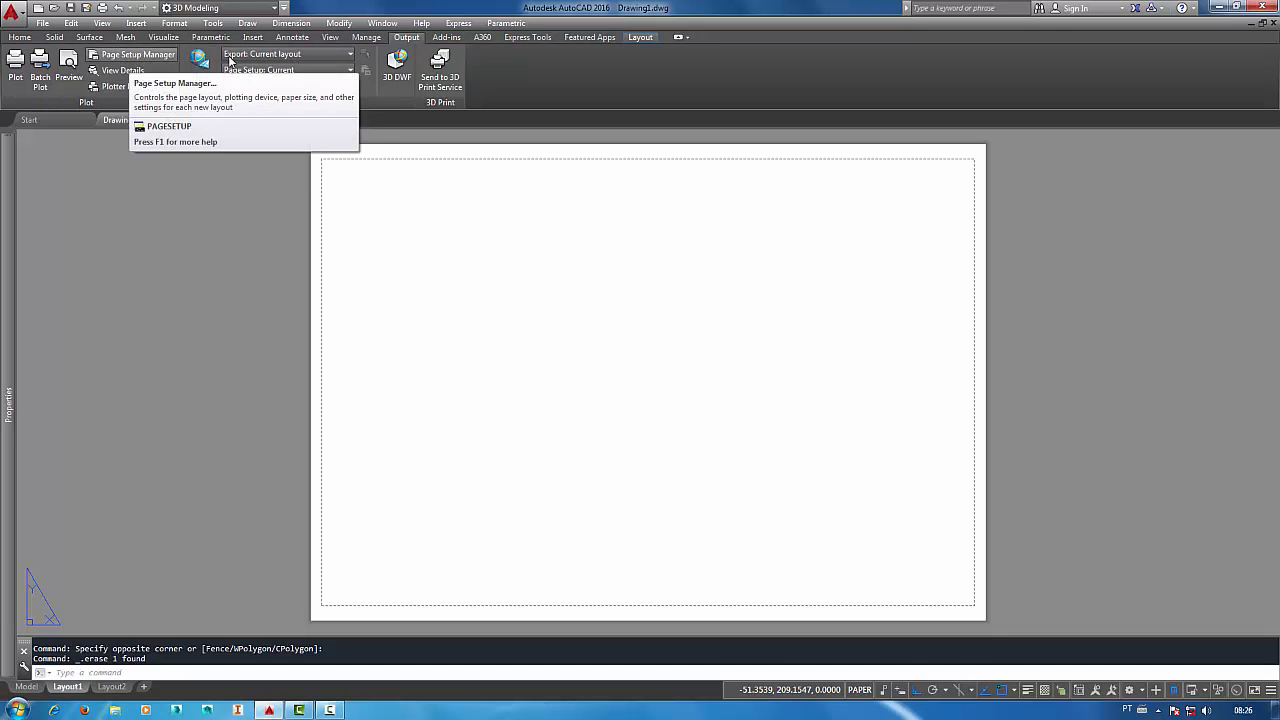
click(641, 37)
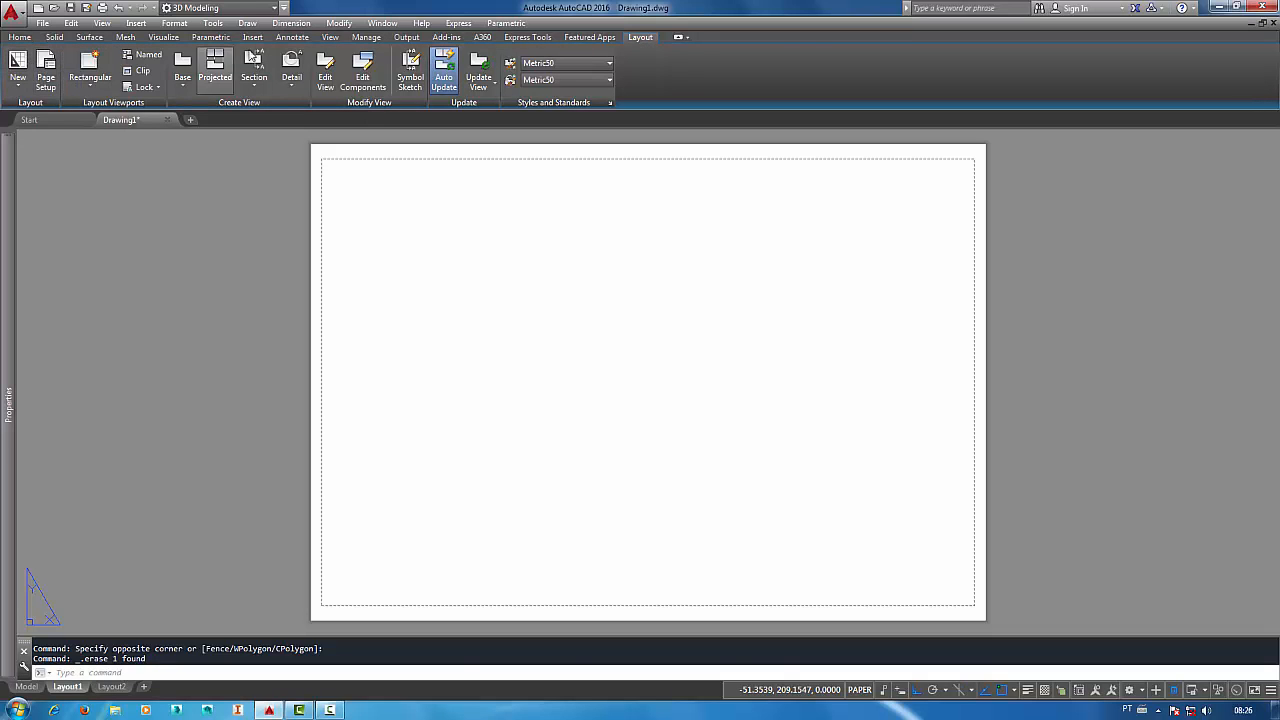
click(400, 37)
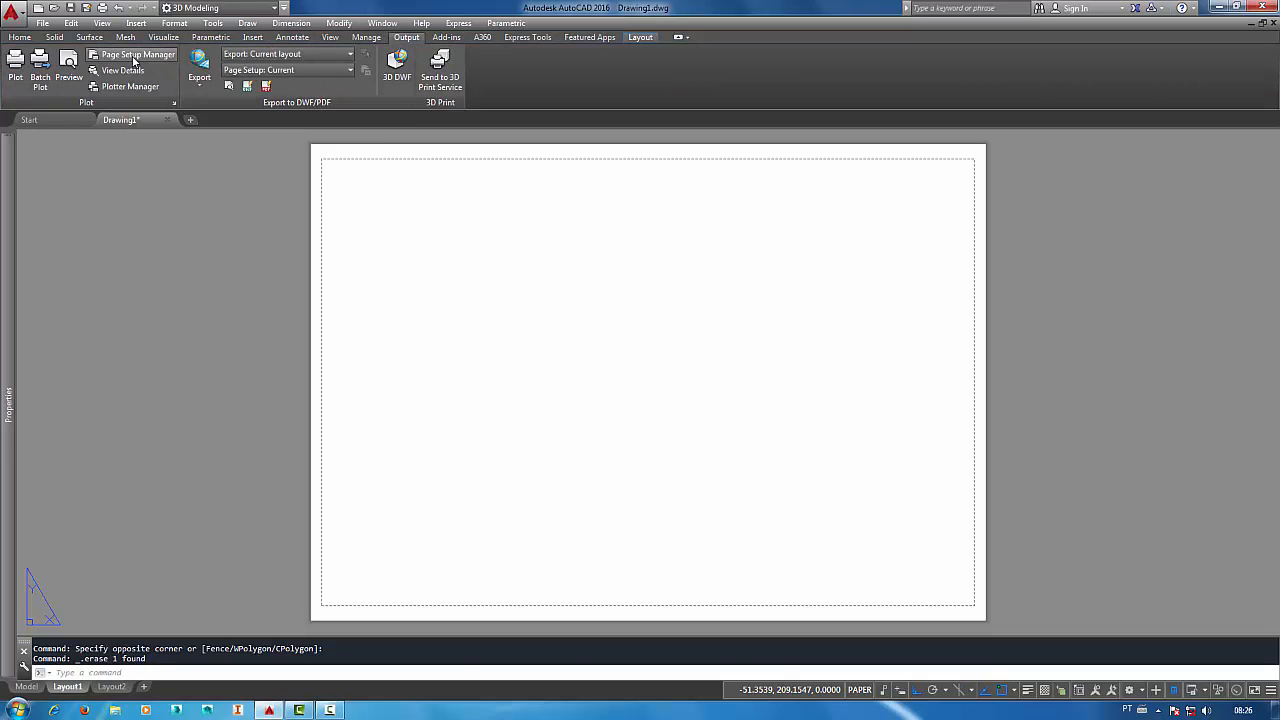
Step: Start creating a base view on the empty layout sheet from the solid in model space
click(640, 38)
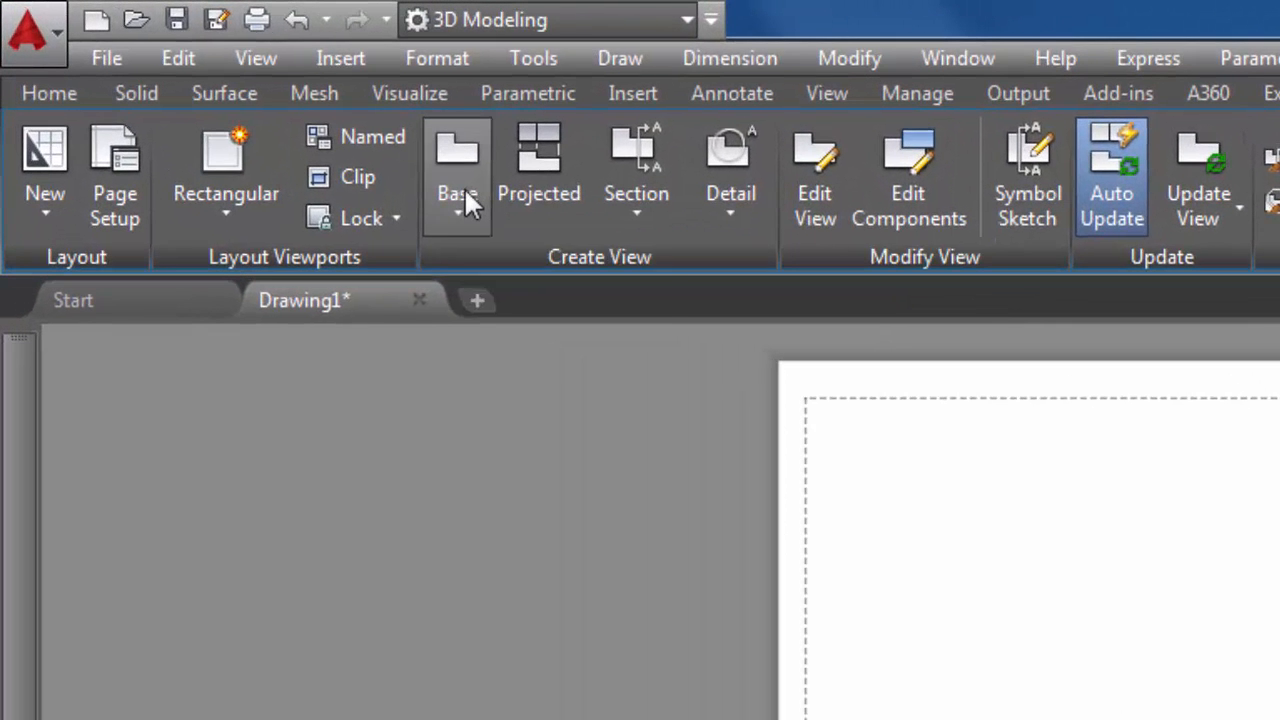
click(464, 195)
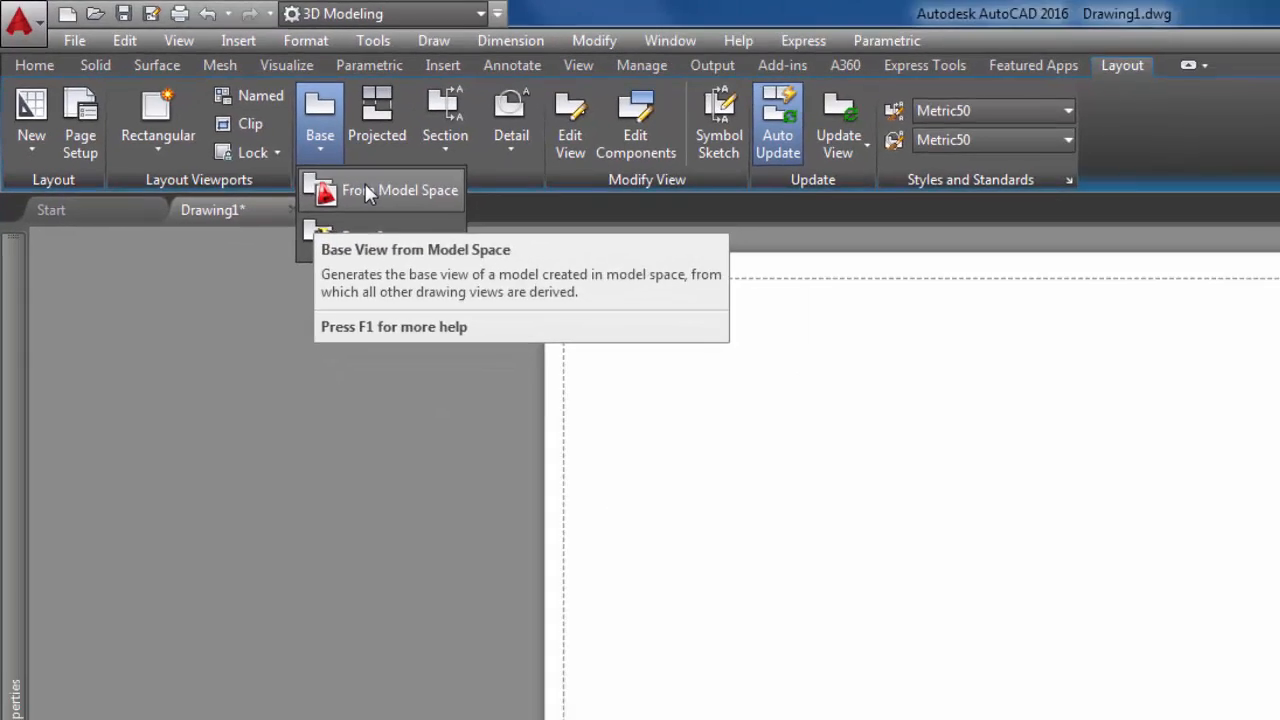
click(366, 188)
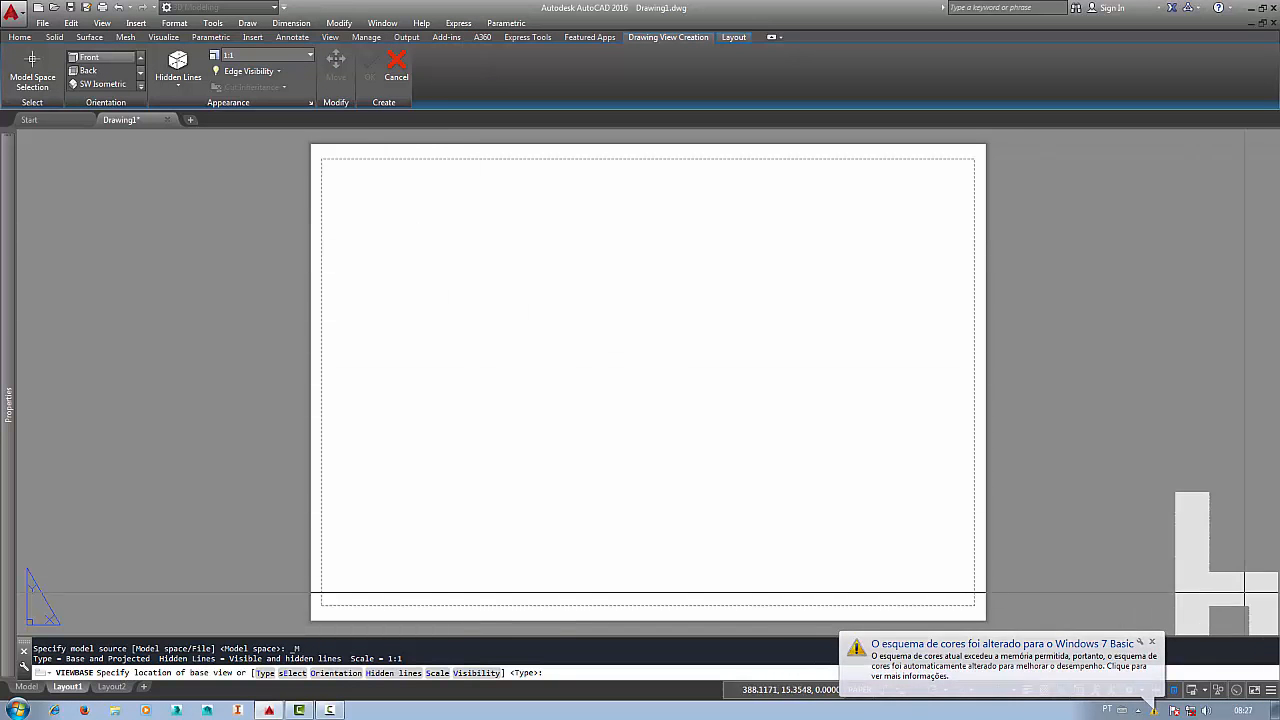
click(1151, 641)
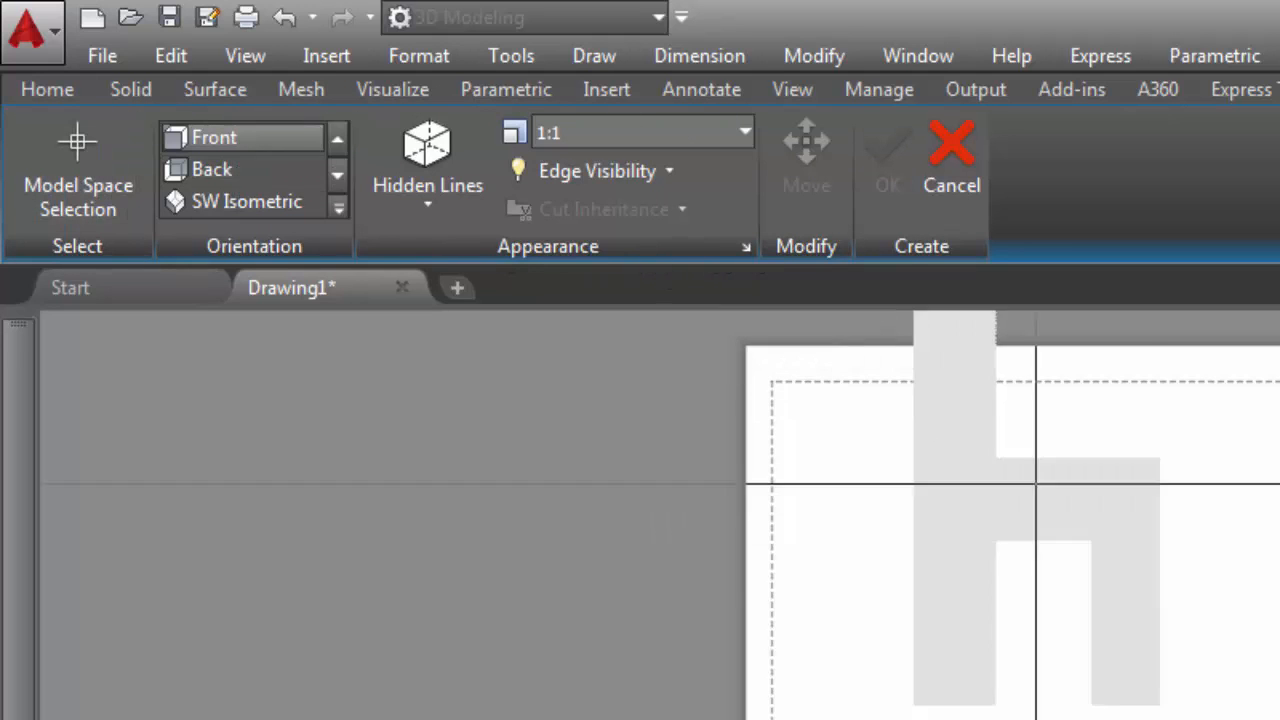
Step: Try the Front, Current, Top and Bottom orientations for the base view, and set it to Back
click(229, 170)
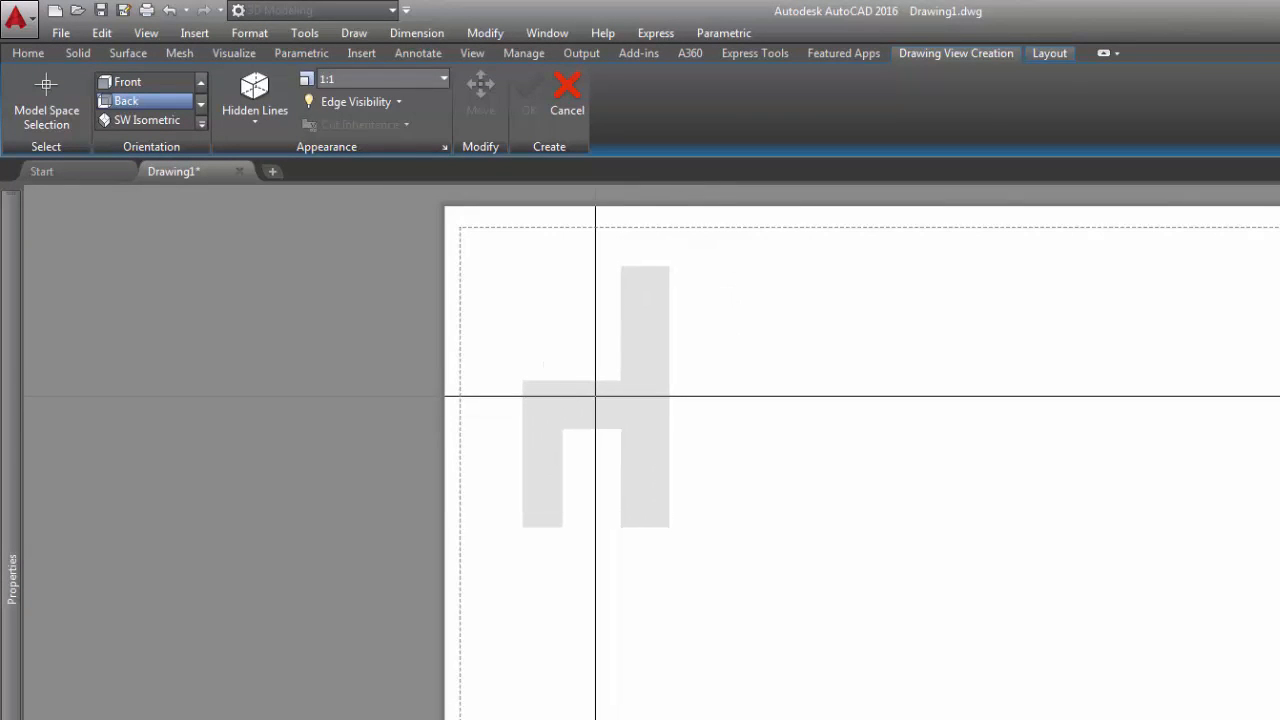
click(153, 84)
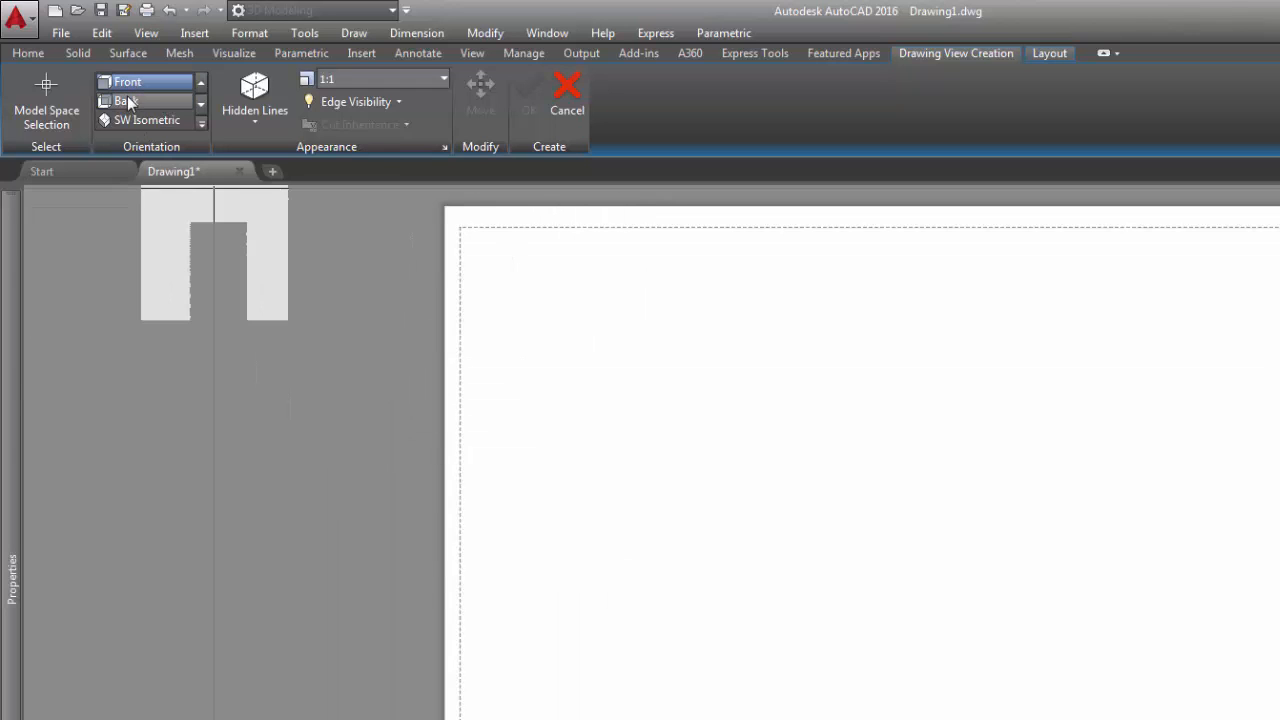
click(140, 98)
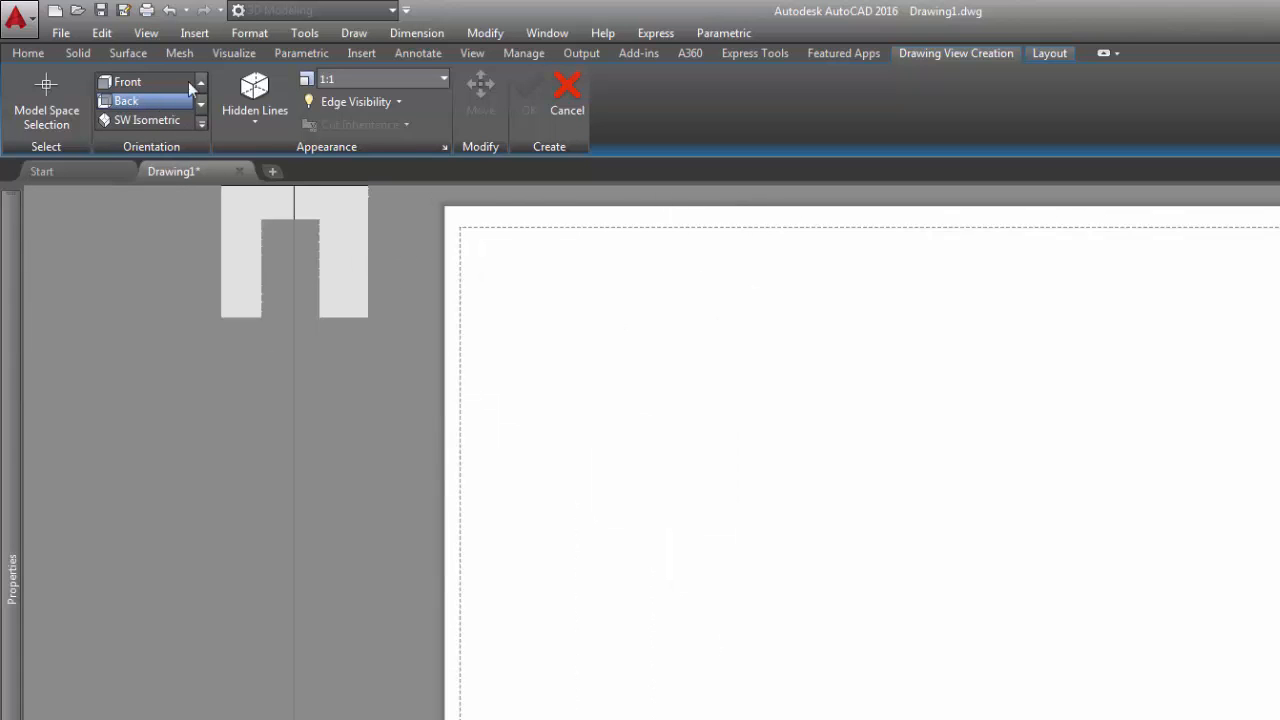
click(146, 82)
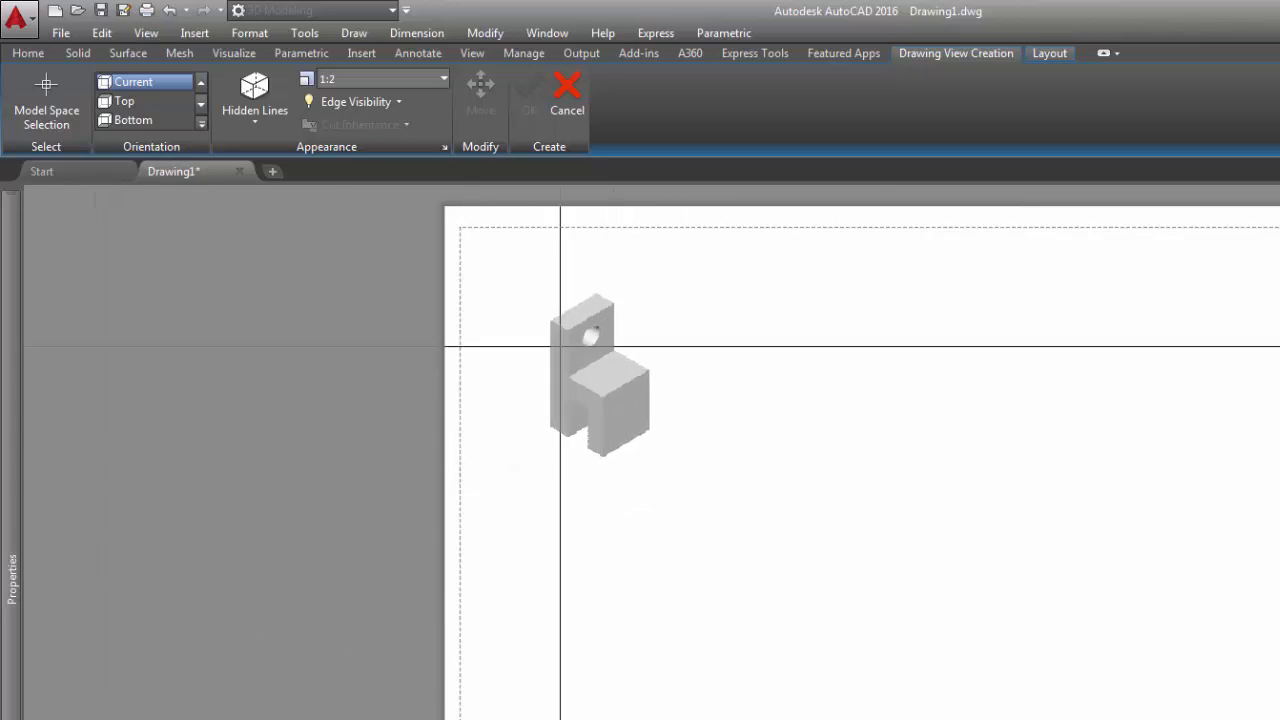
click(151, 101)
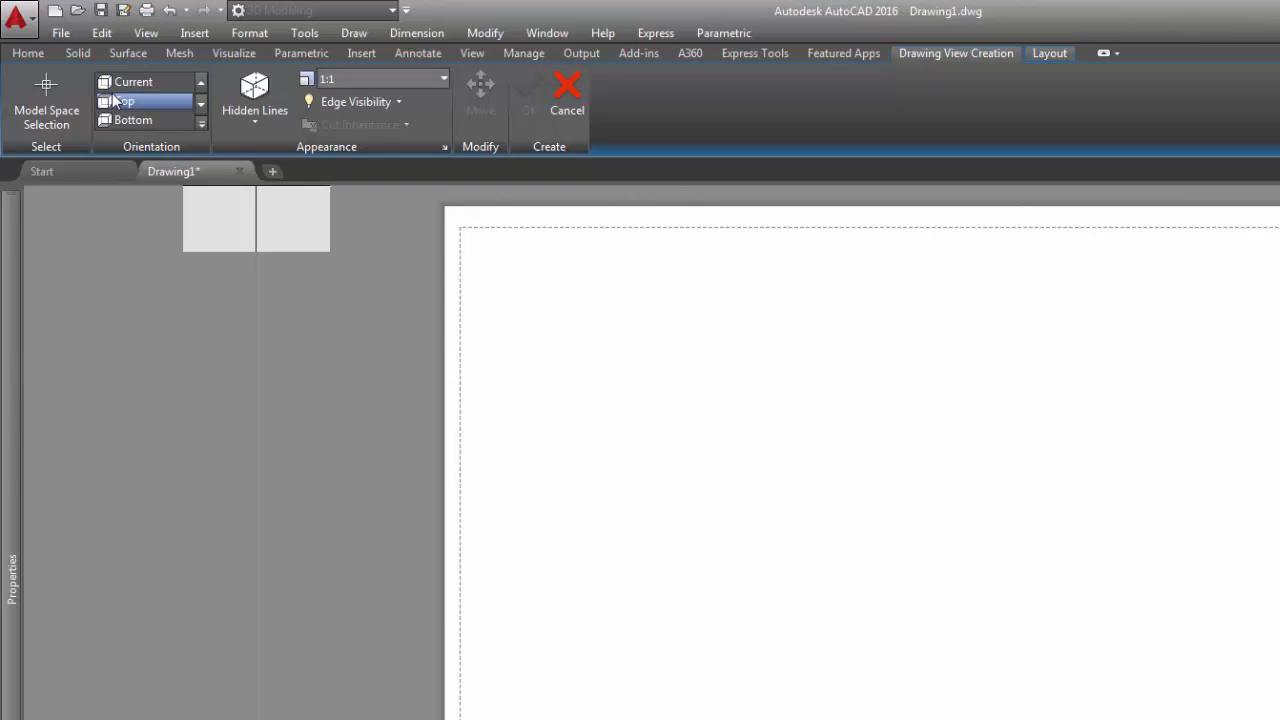
click(145, 118)
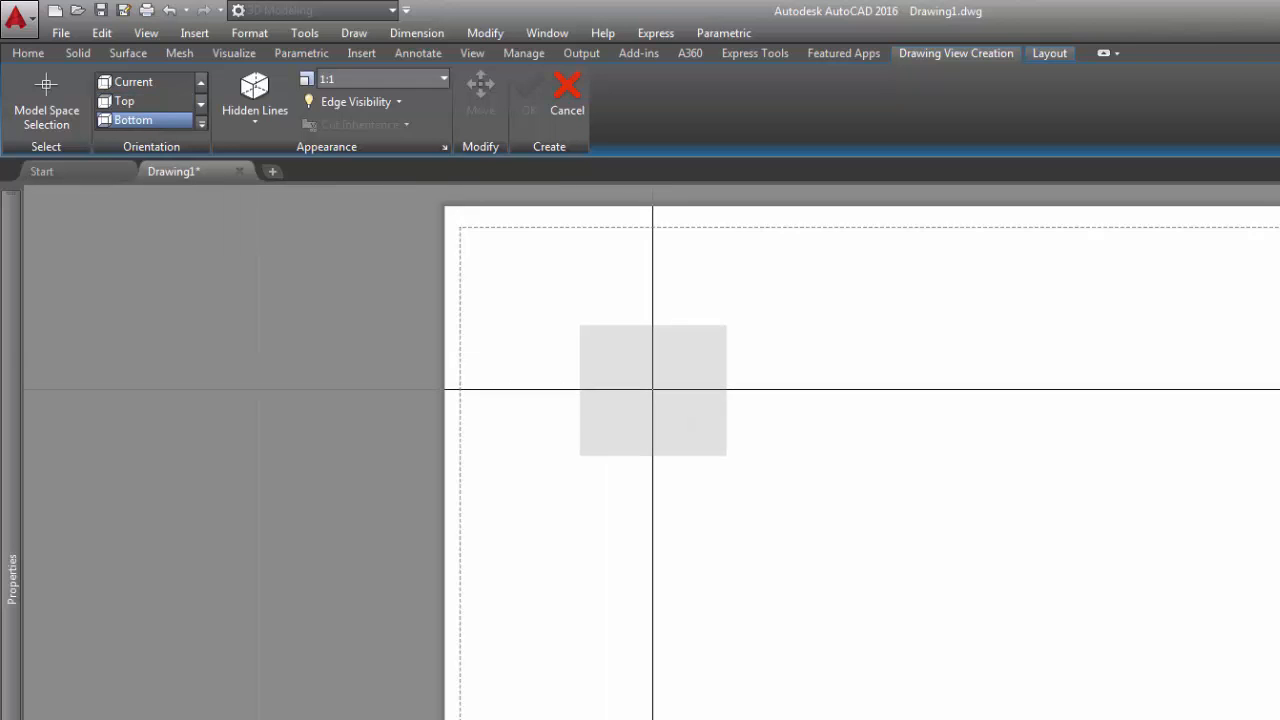
click(201, 106)
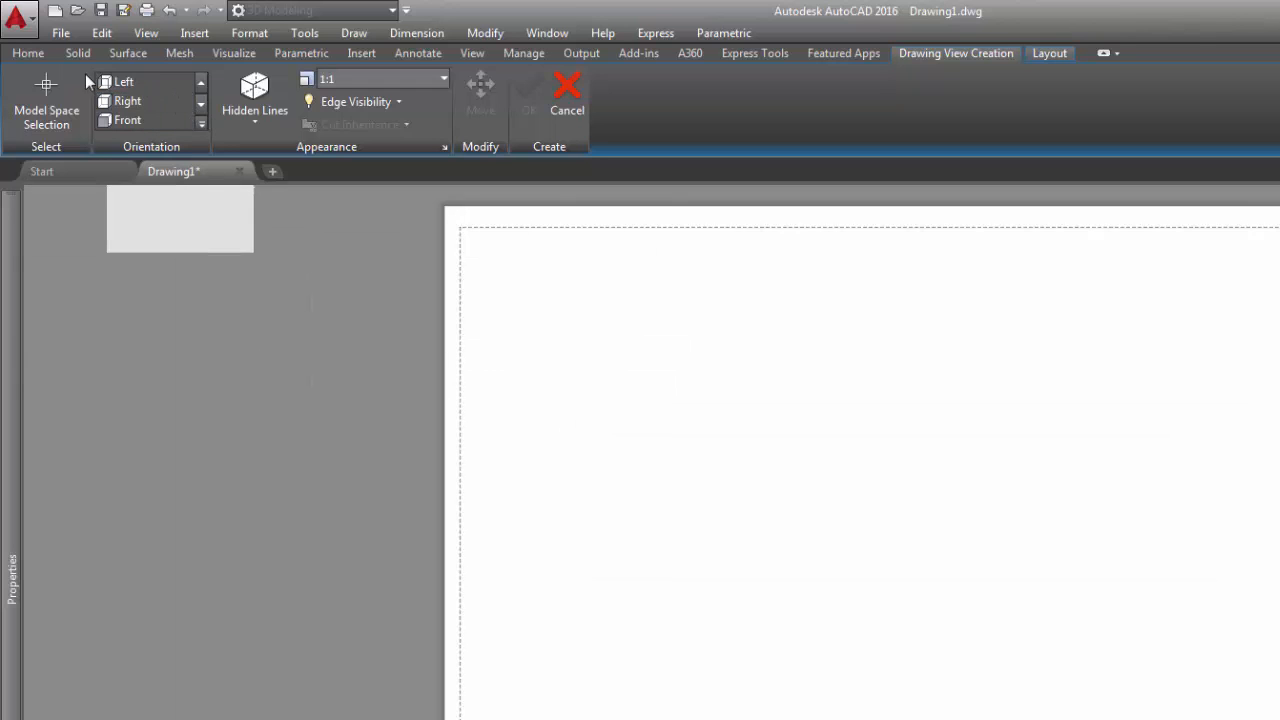
click(142, 87)
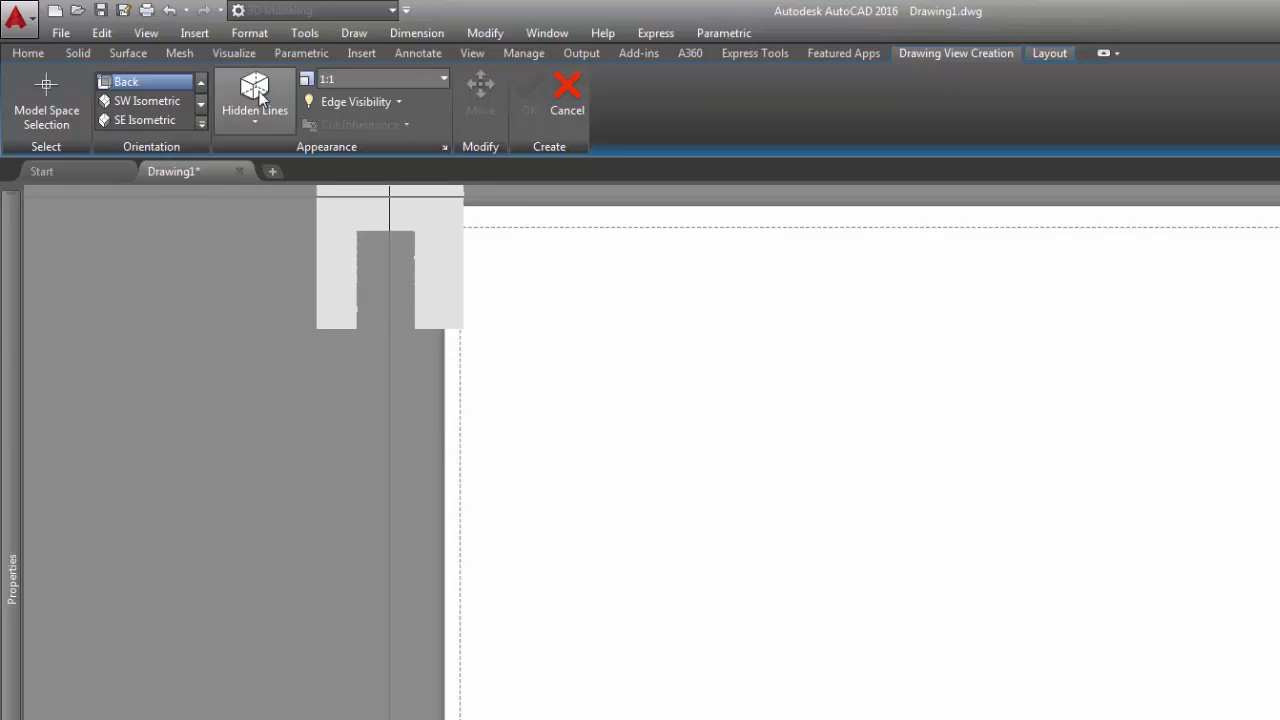
Step: Try the visible-lines and both shaded display styles on the base view, and return it to Visible and hidden lines
click(275, 110)
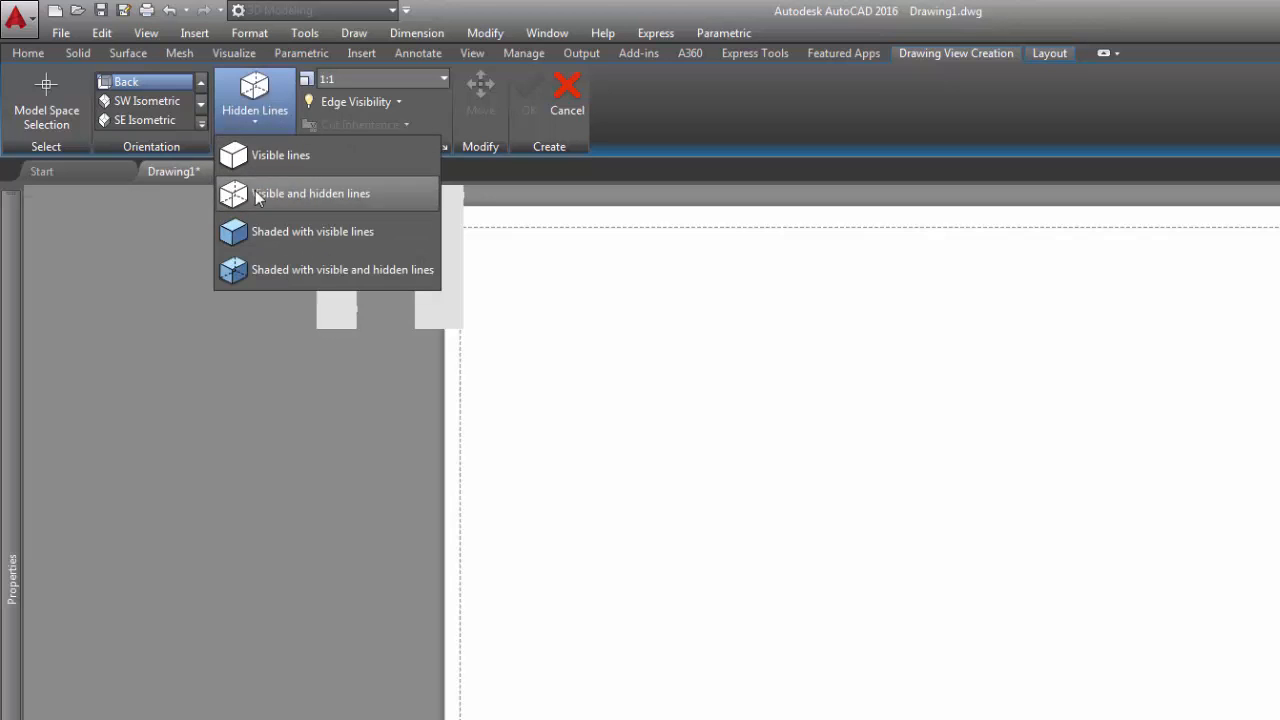
click(245, 155)
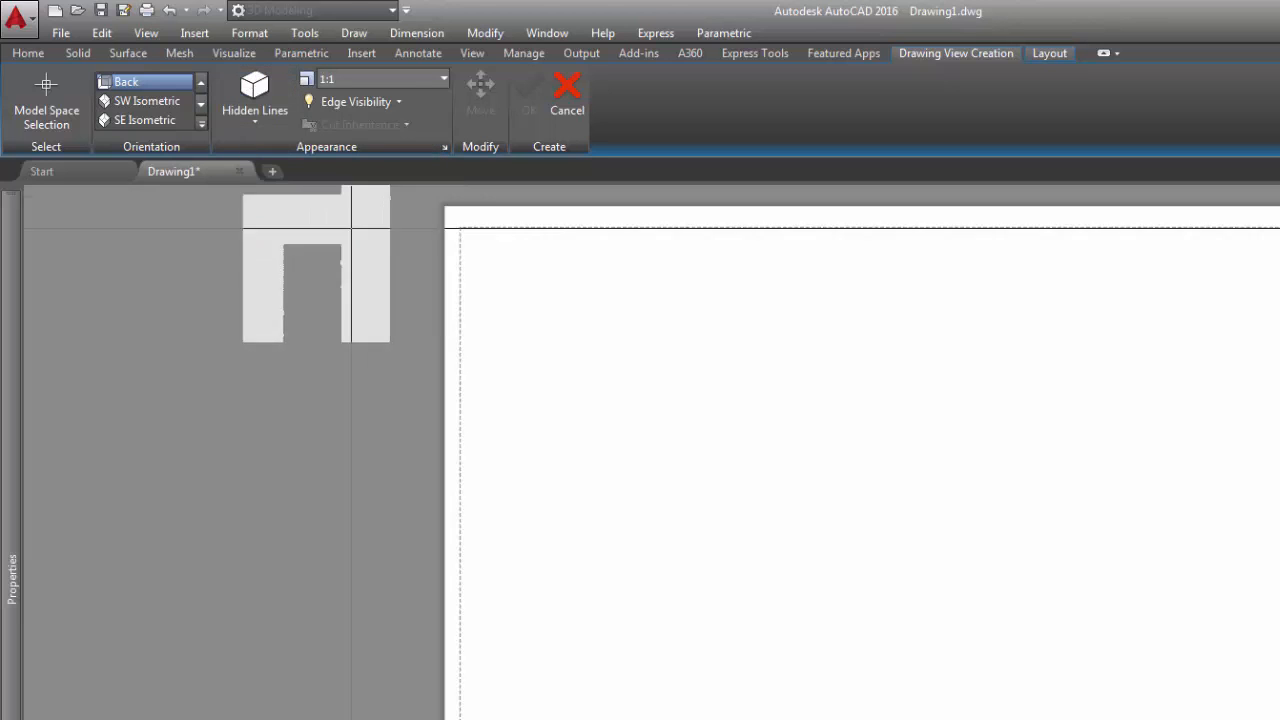
click(274, 102)
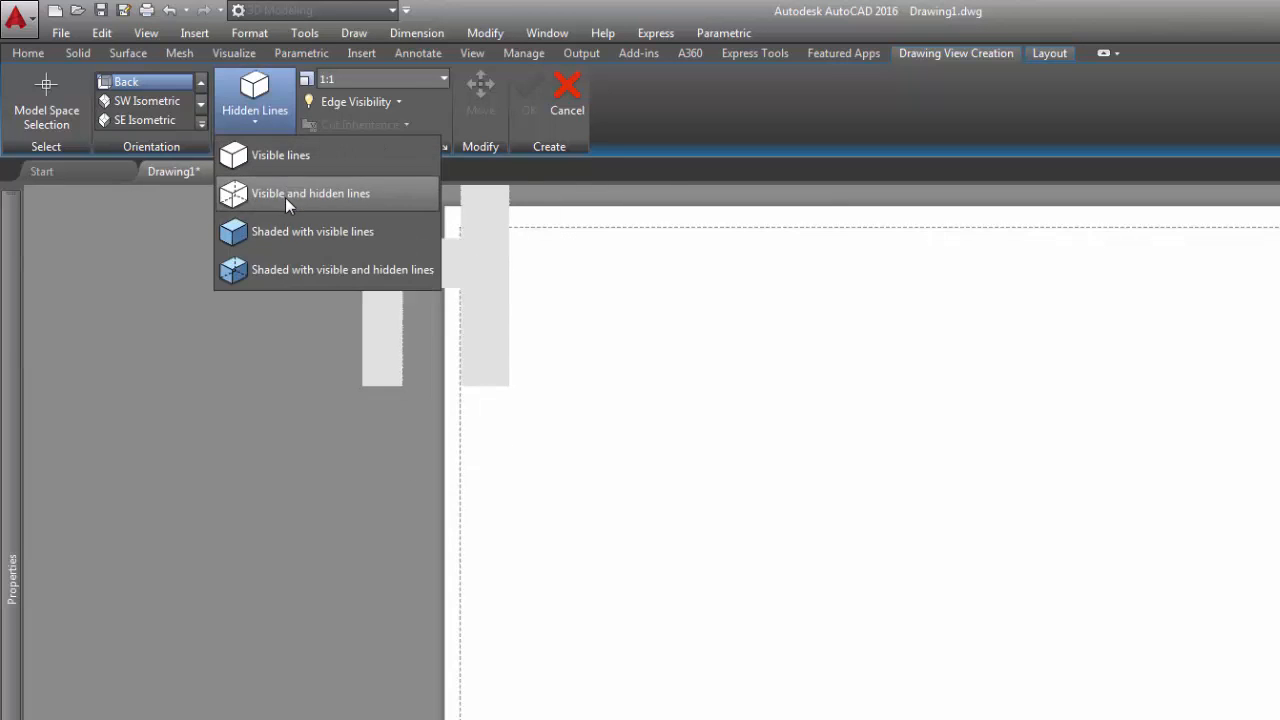
click(282, 191)
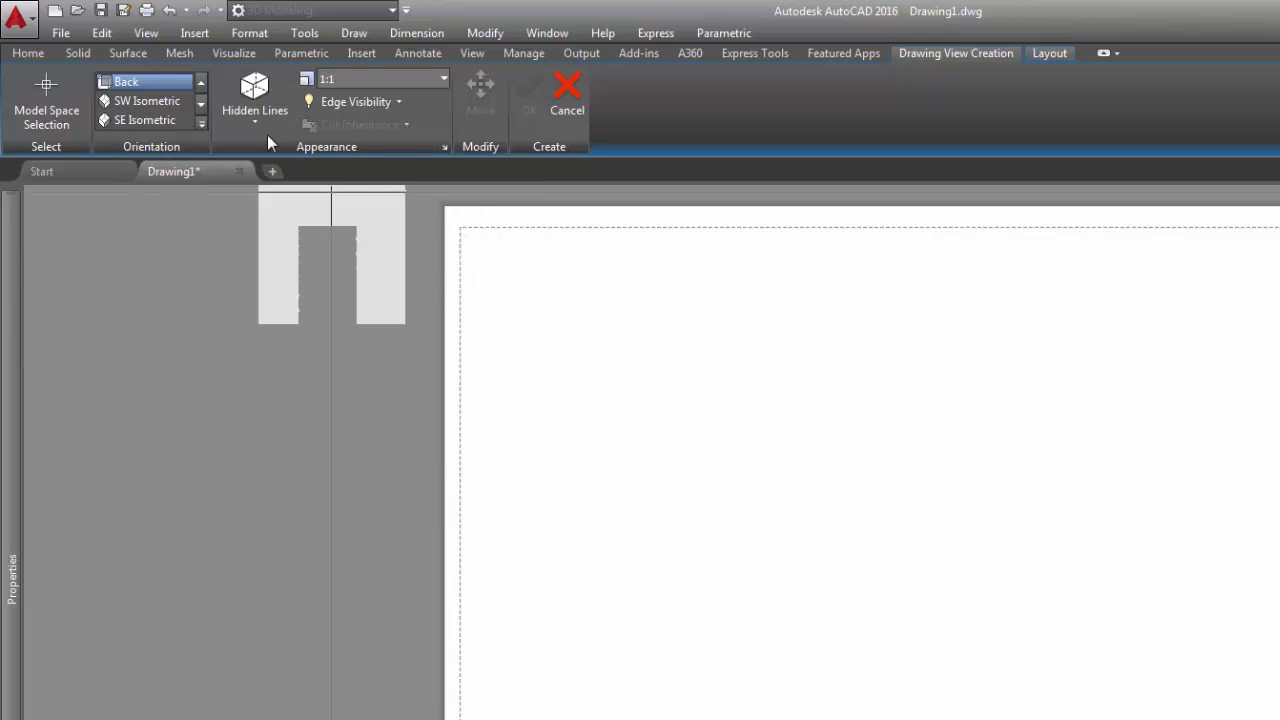
click(245, 122)
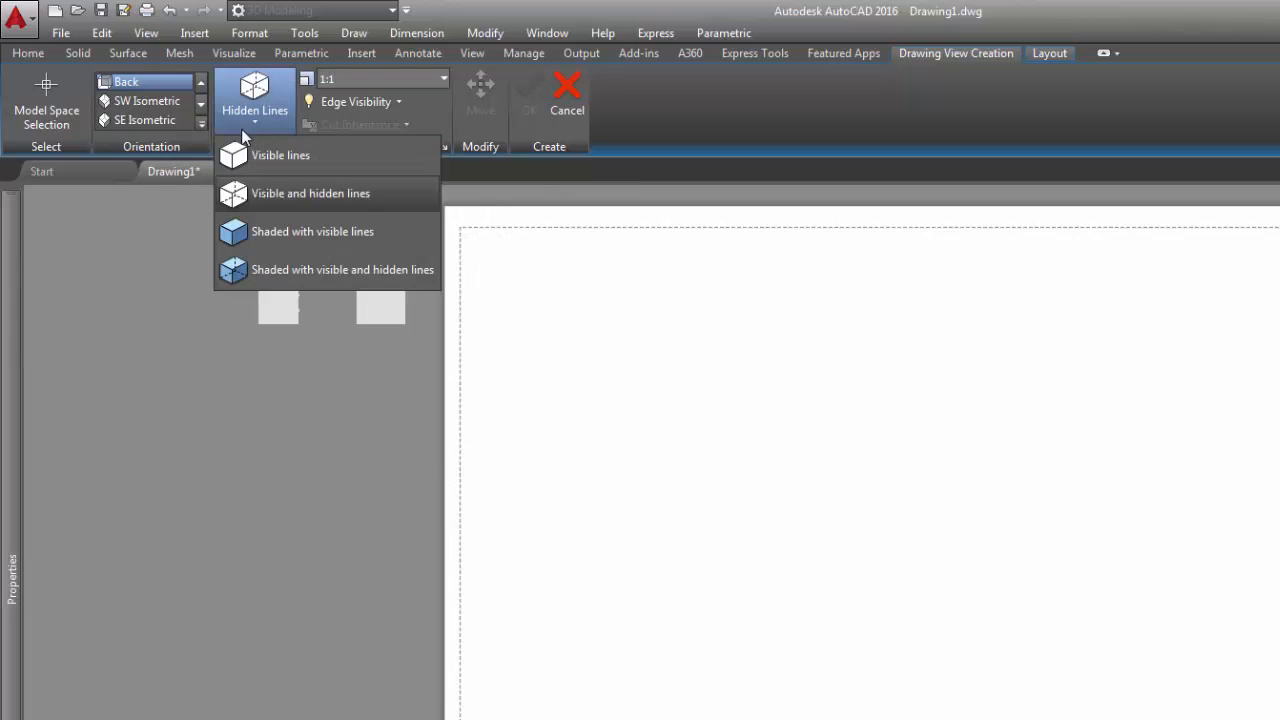
click(293, 222)
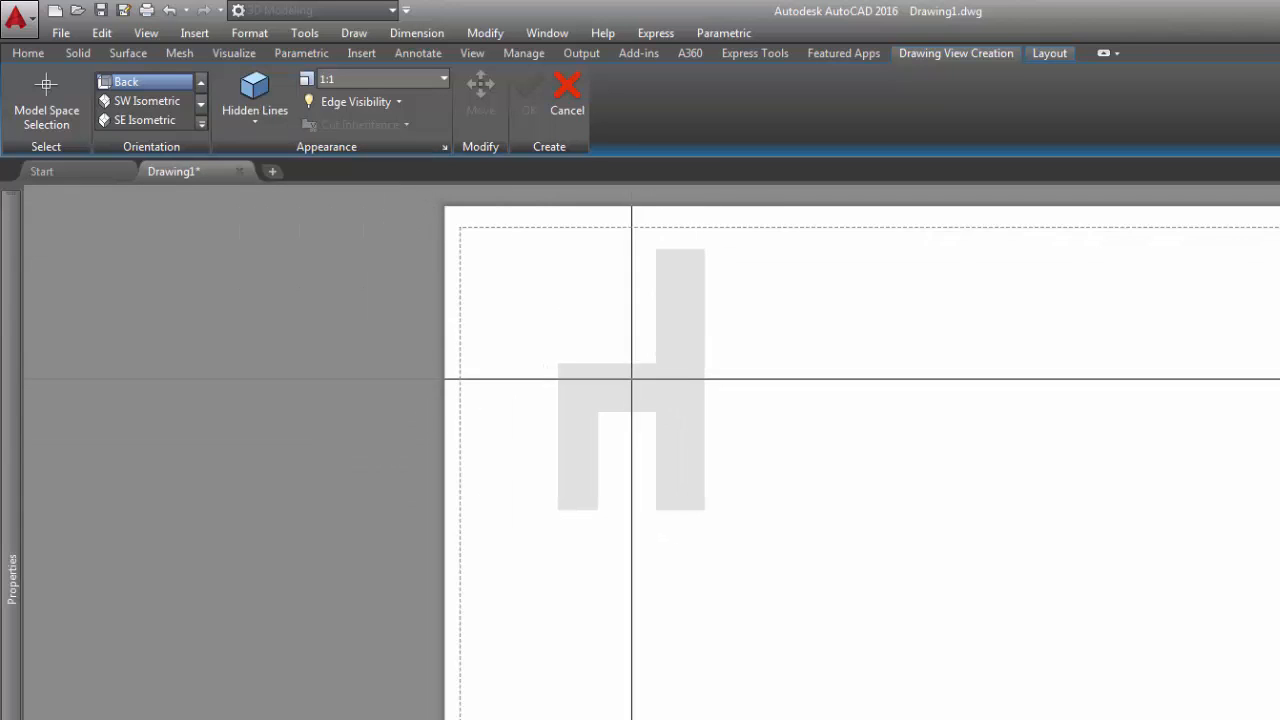
click(254, 124)
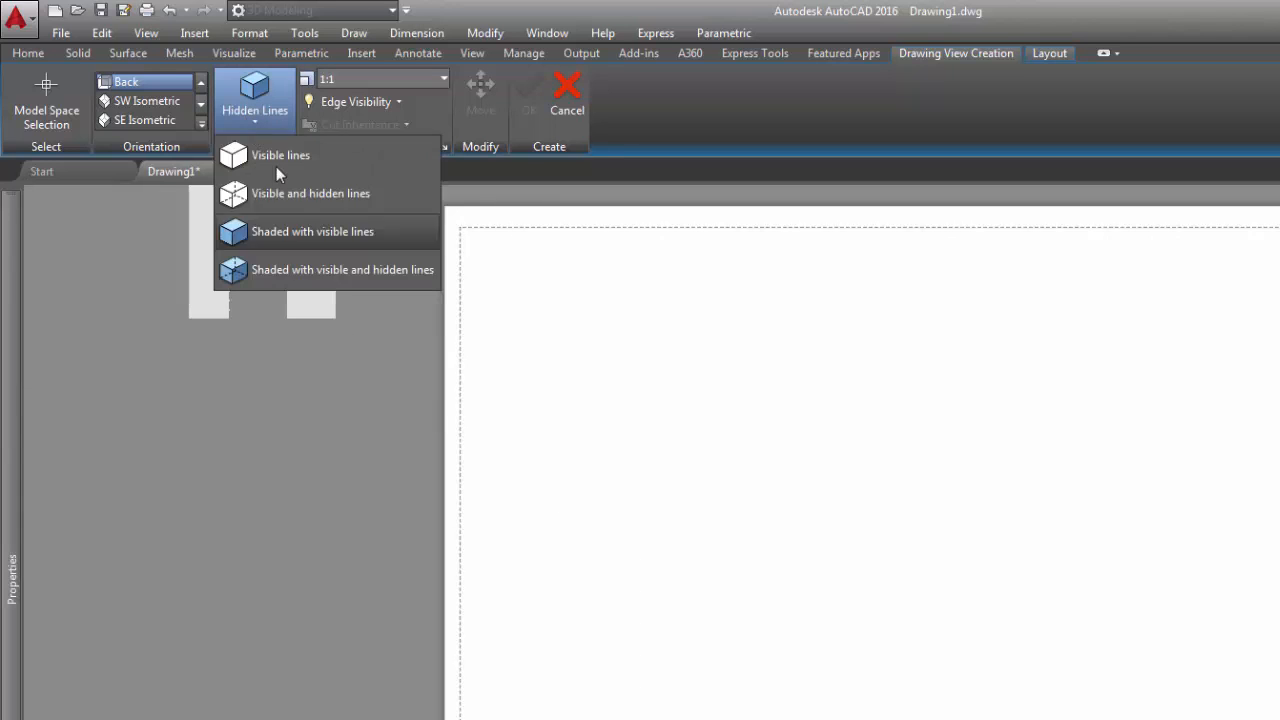
click(320, 278)
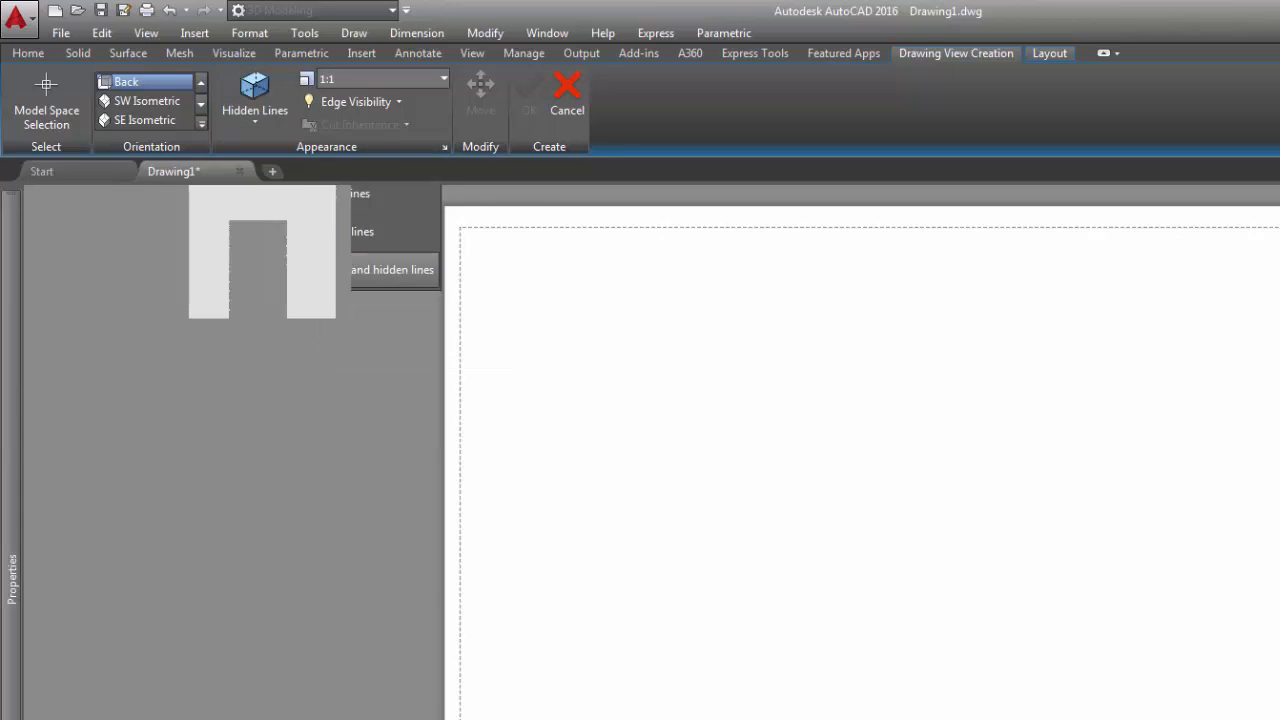
click(260, 112)
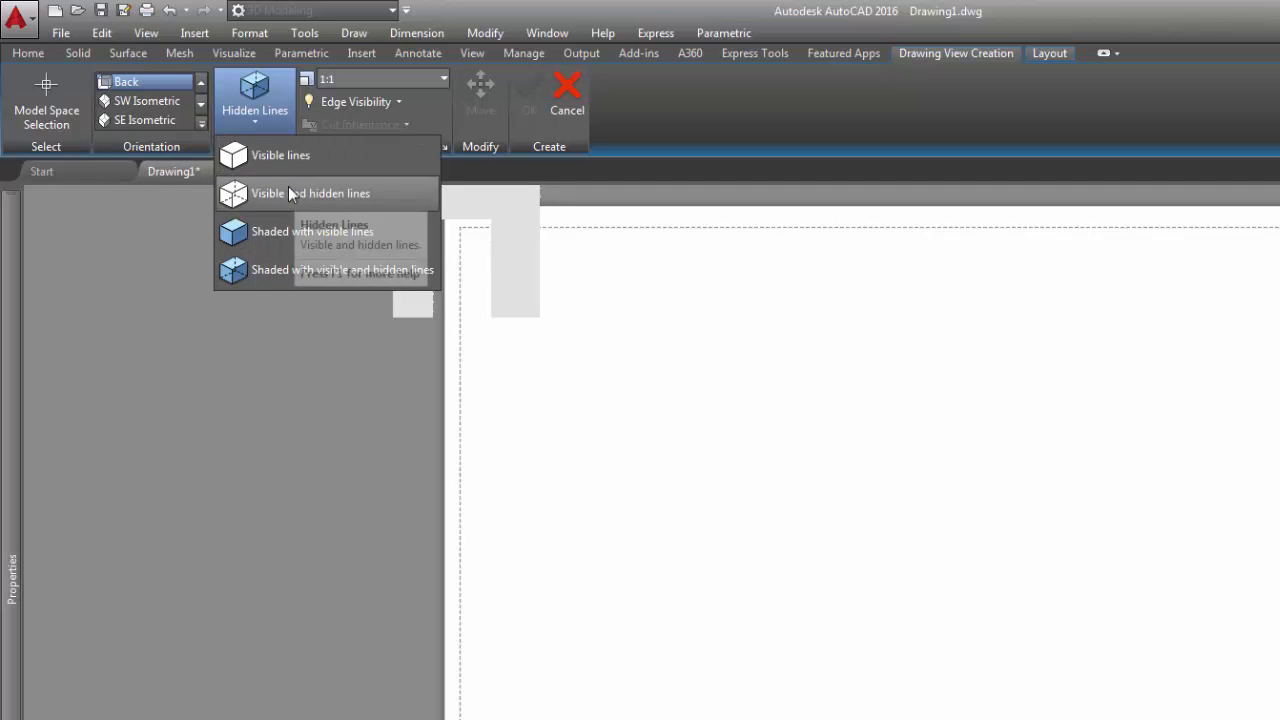
click(376, 194)
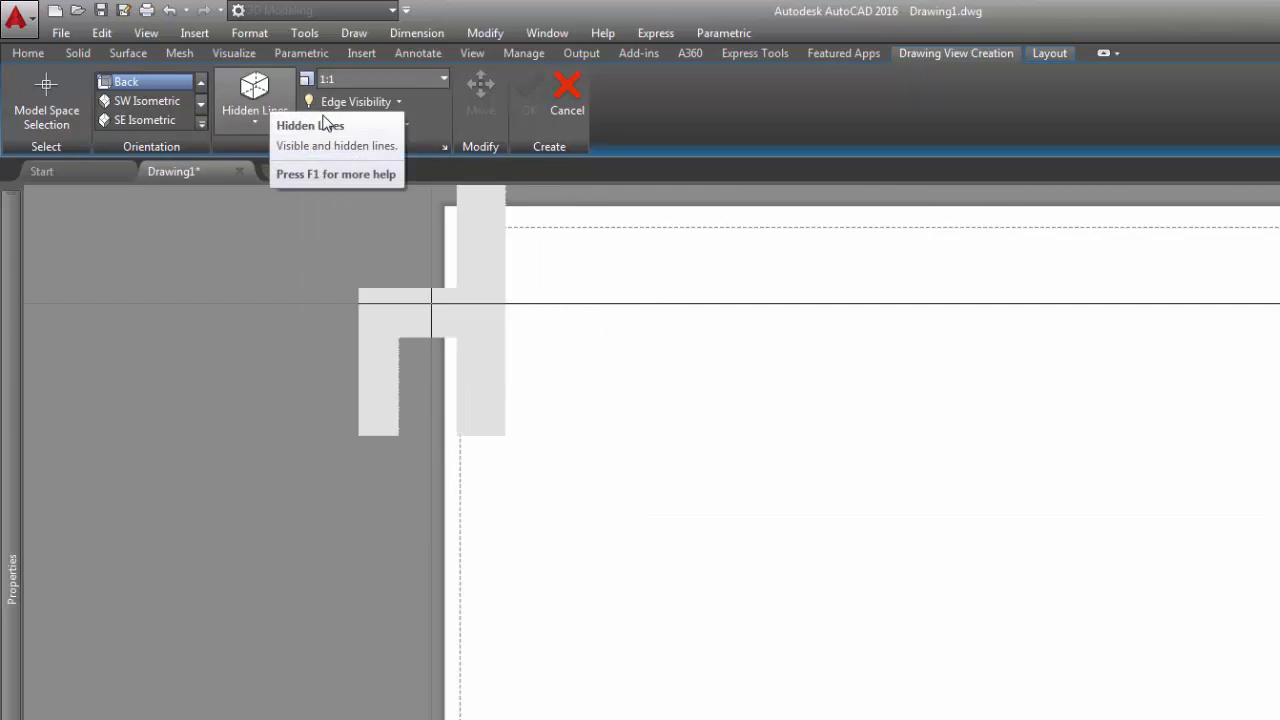
Step: Try a custom scale of 1:15 for the base view
click(443, 80)
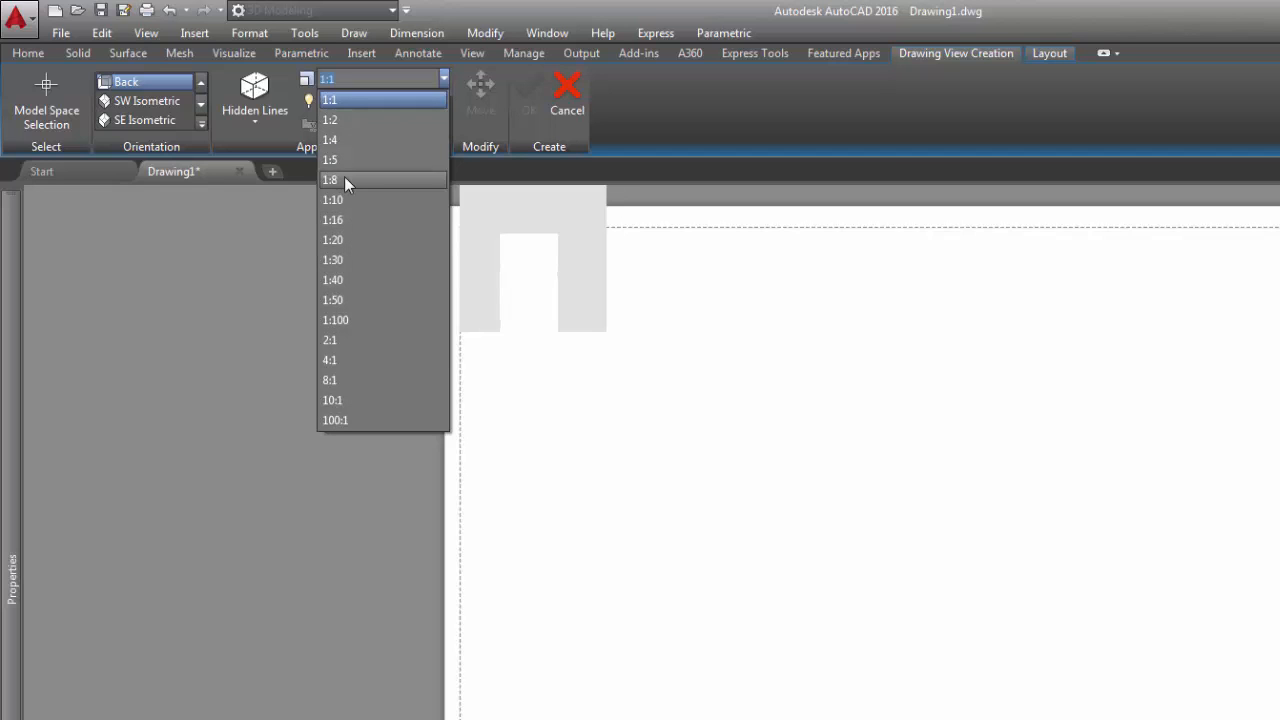
click(347, 78)
text(5)
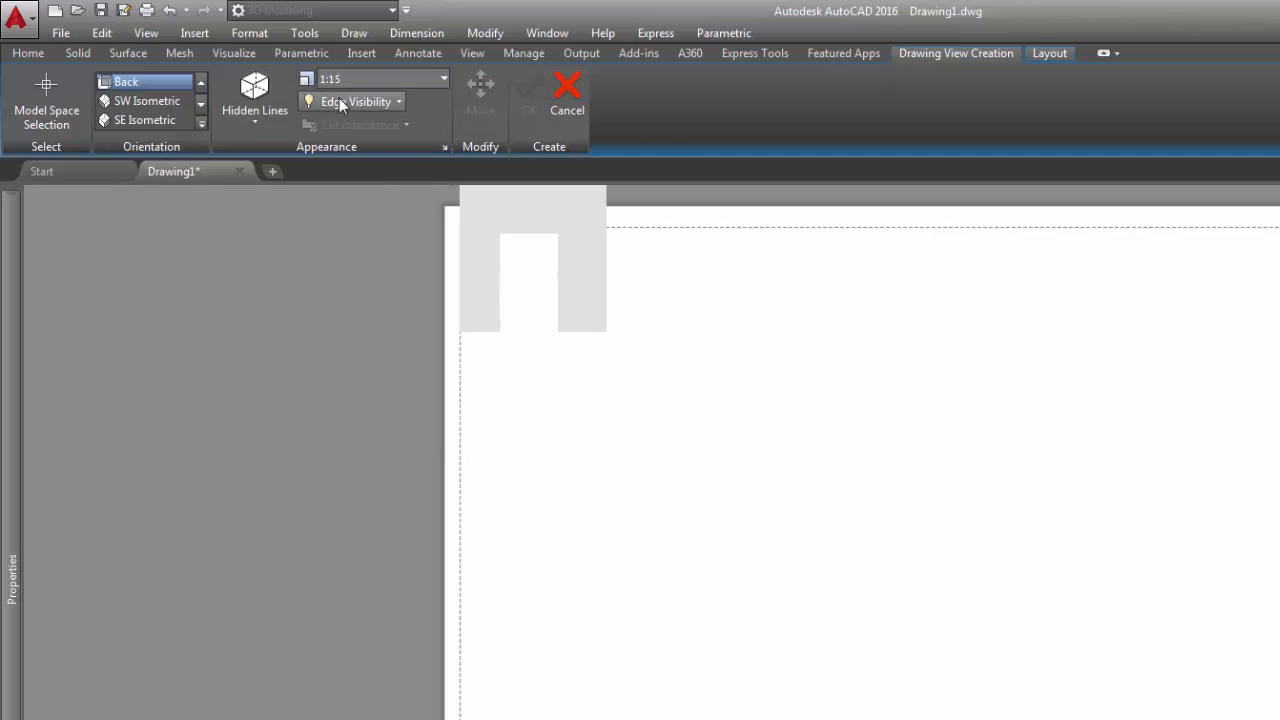
key(Return)
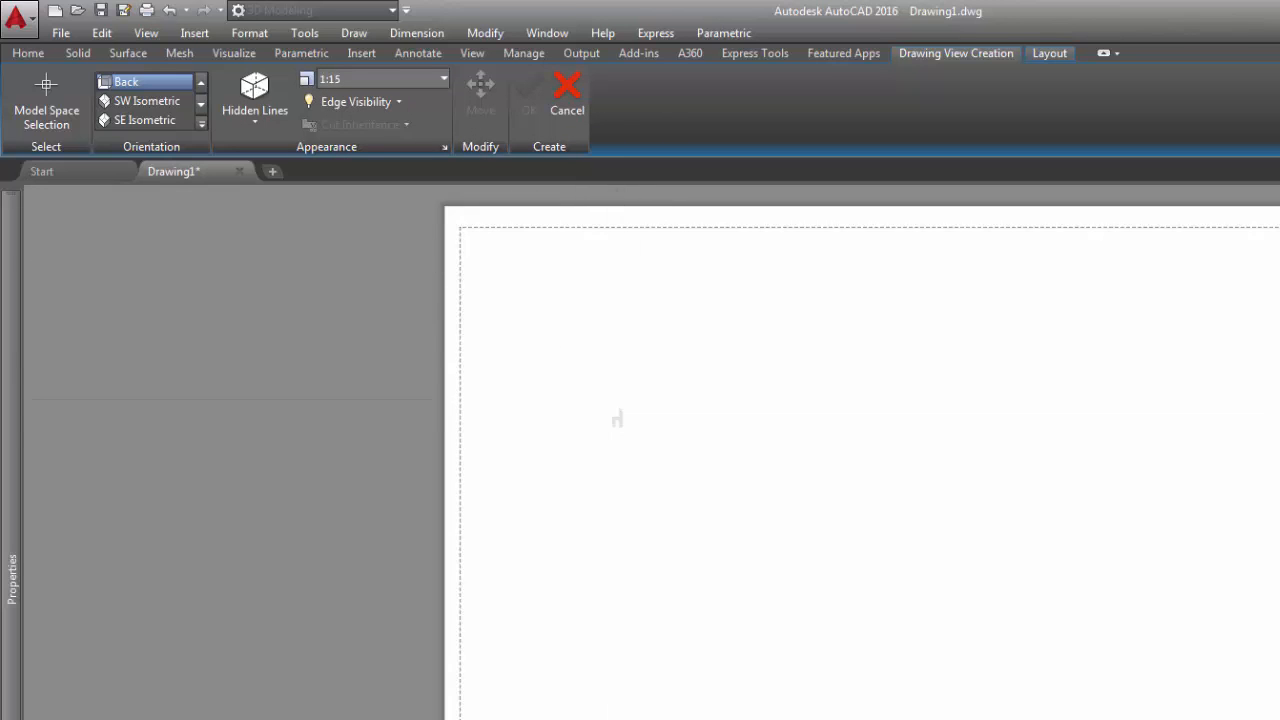
scroll(613, 418, up, 4)
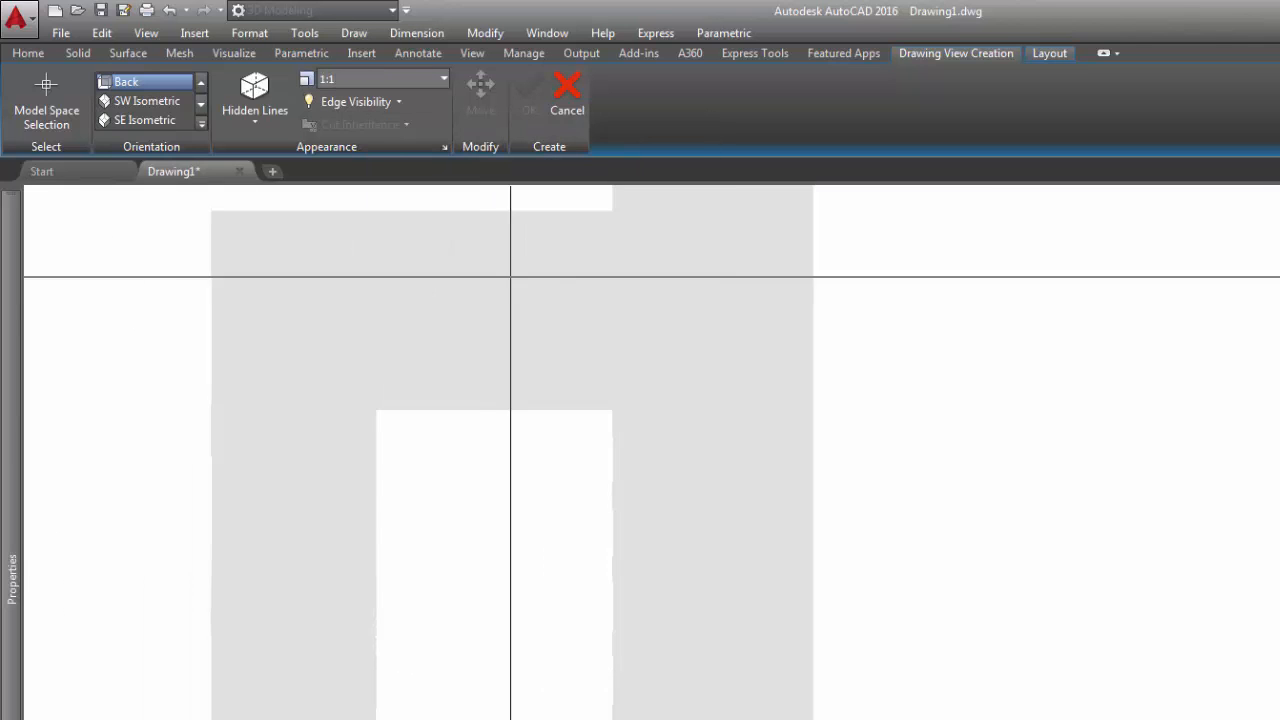
scroll(560, 371, down, 3)
scroll(571, 394, up, 1)
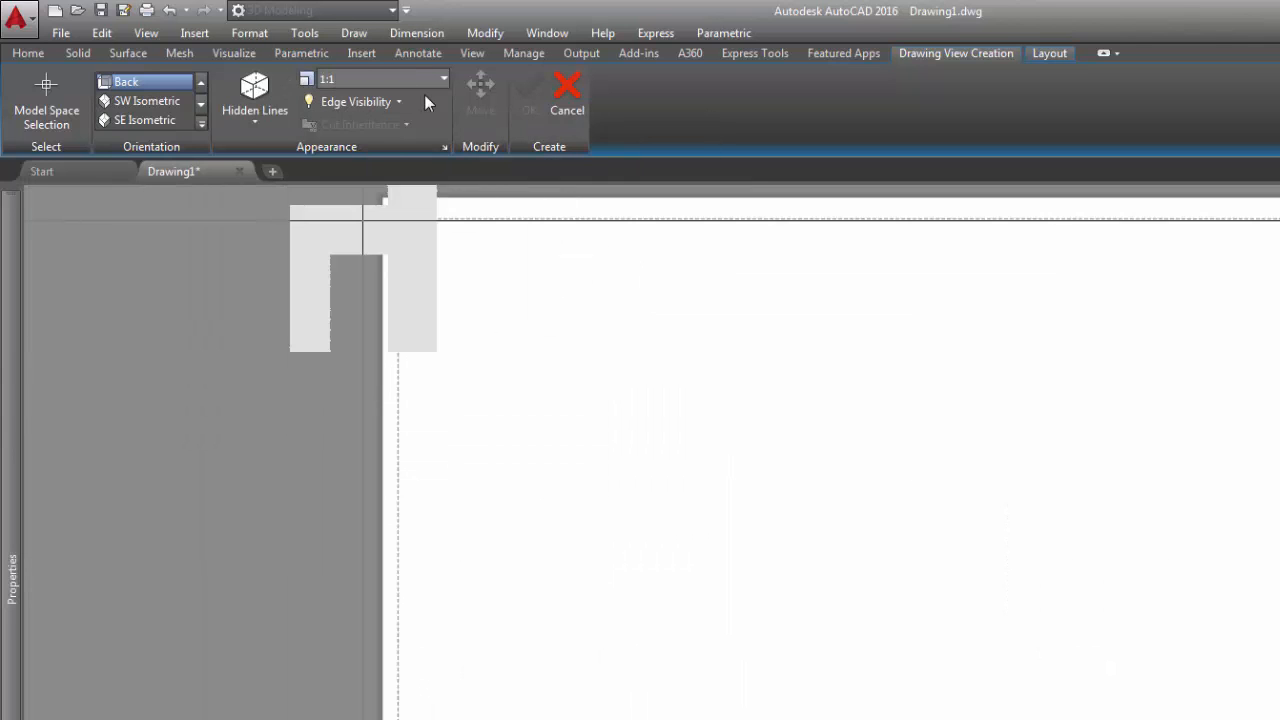
Step: Set the base view's scale to 1:1 and place the view at the sheet's upper-left corner
click(445, 80)
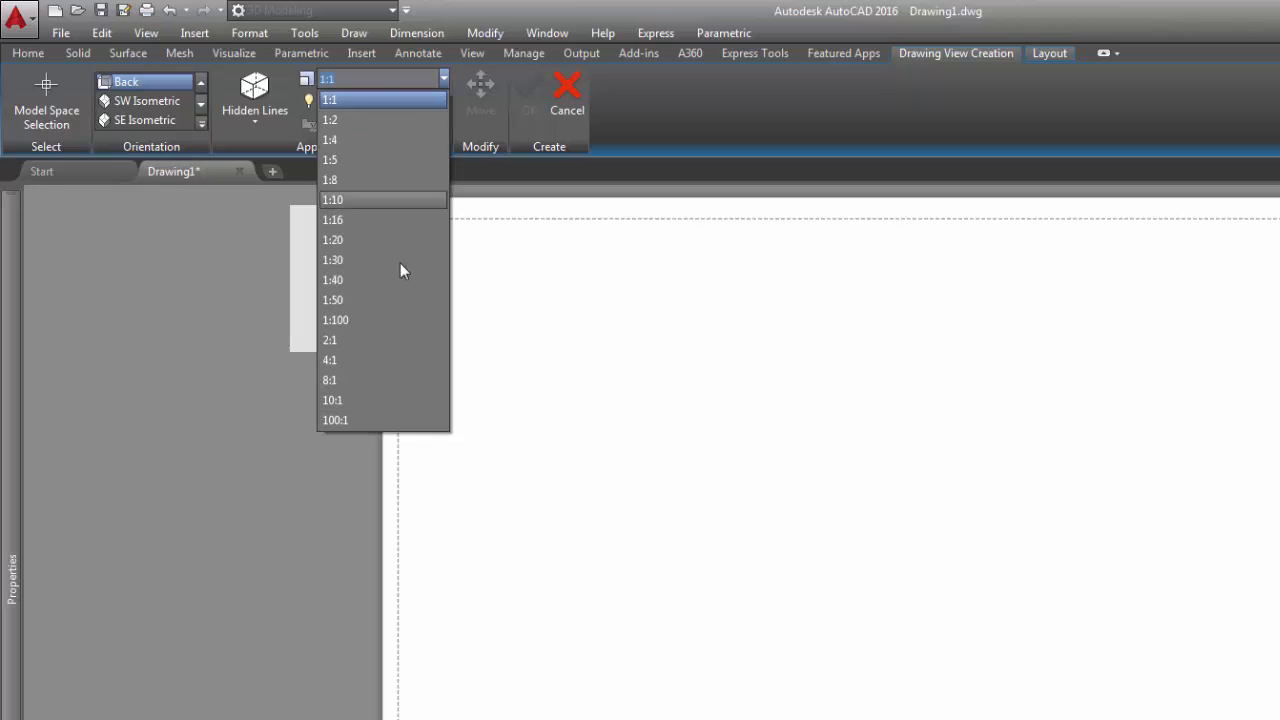
click(445, 80)
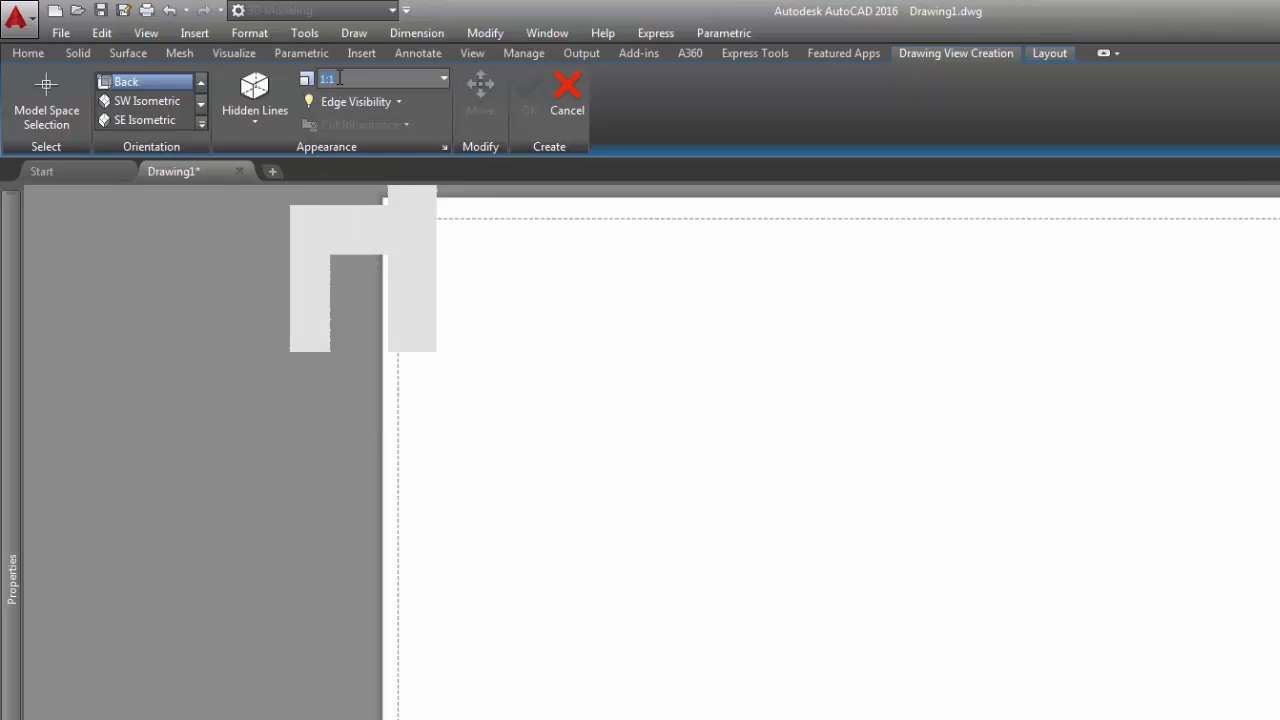
click(445, 80)
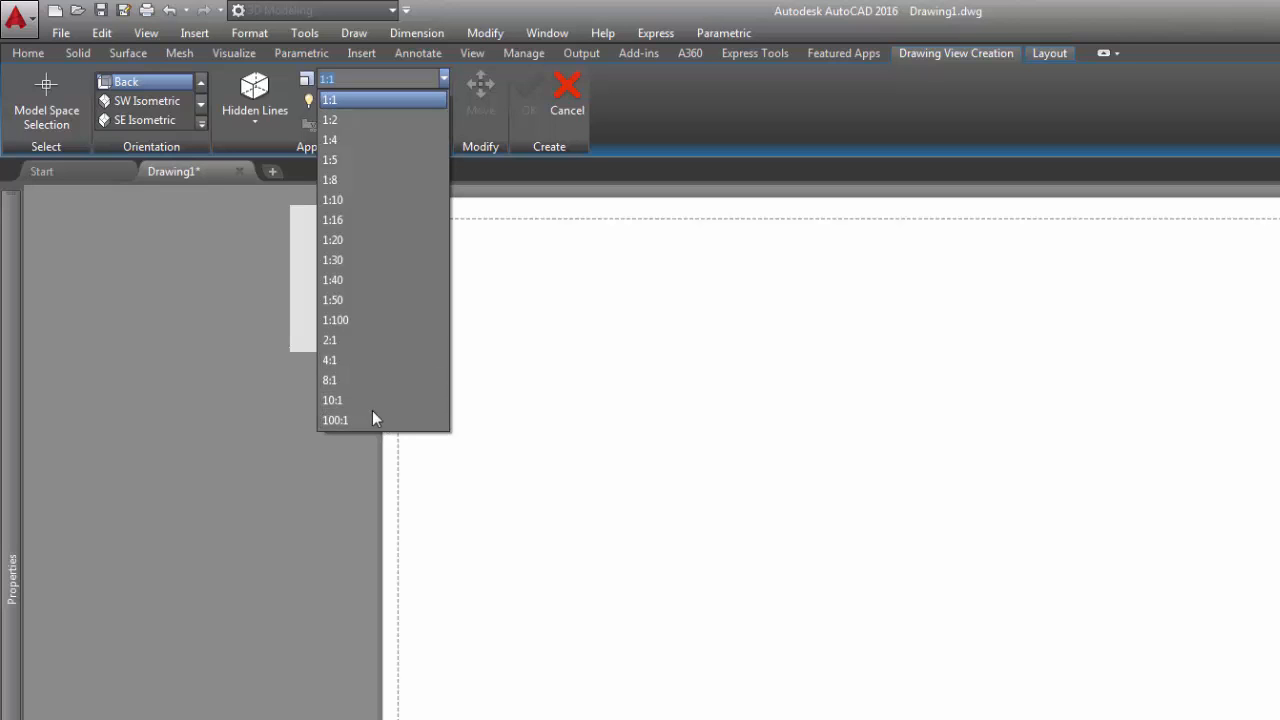
click(380, 101)
click(479, 320)
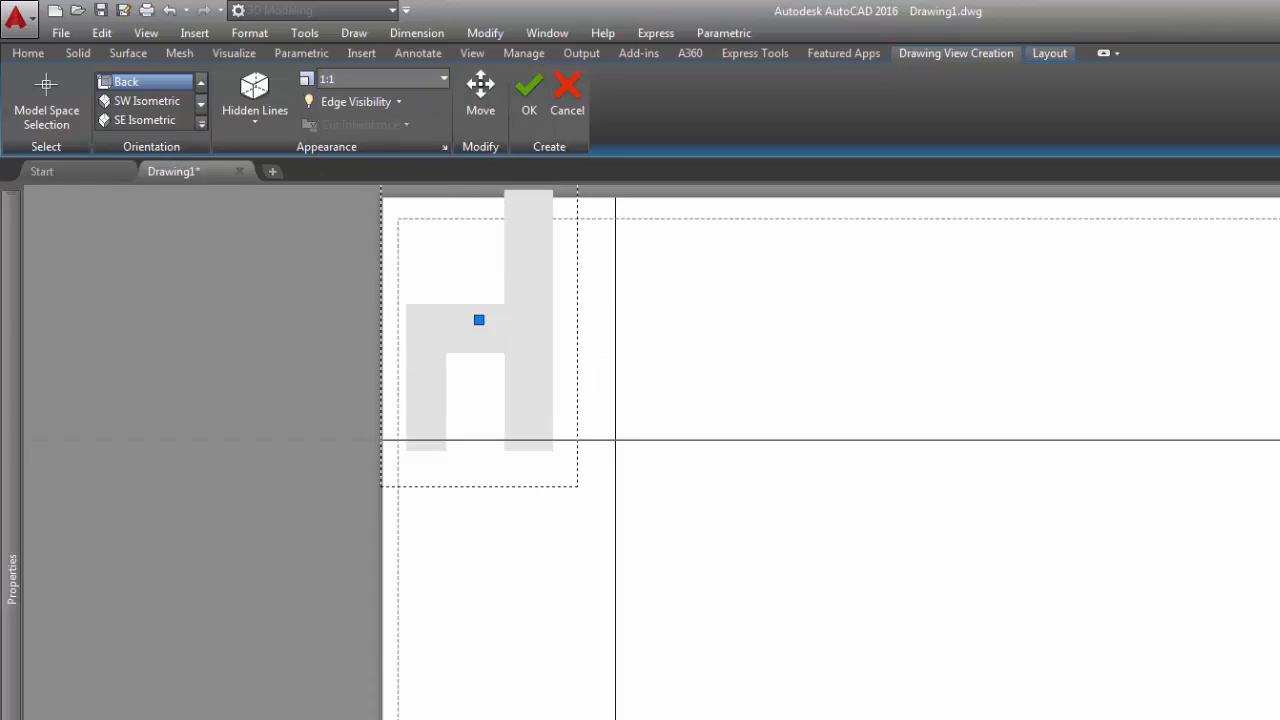
middle_drag(518, 443, 632, 719)
middle_drag(694, 539, 590, 342)
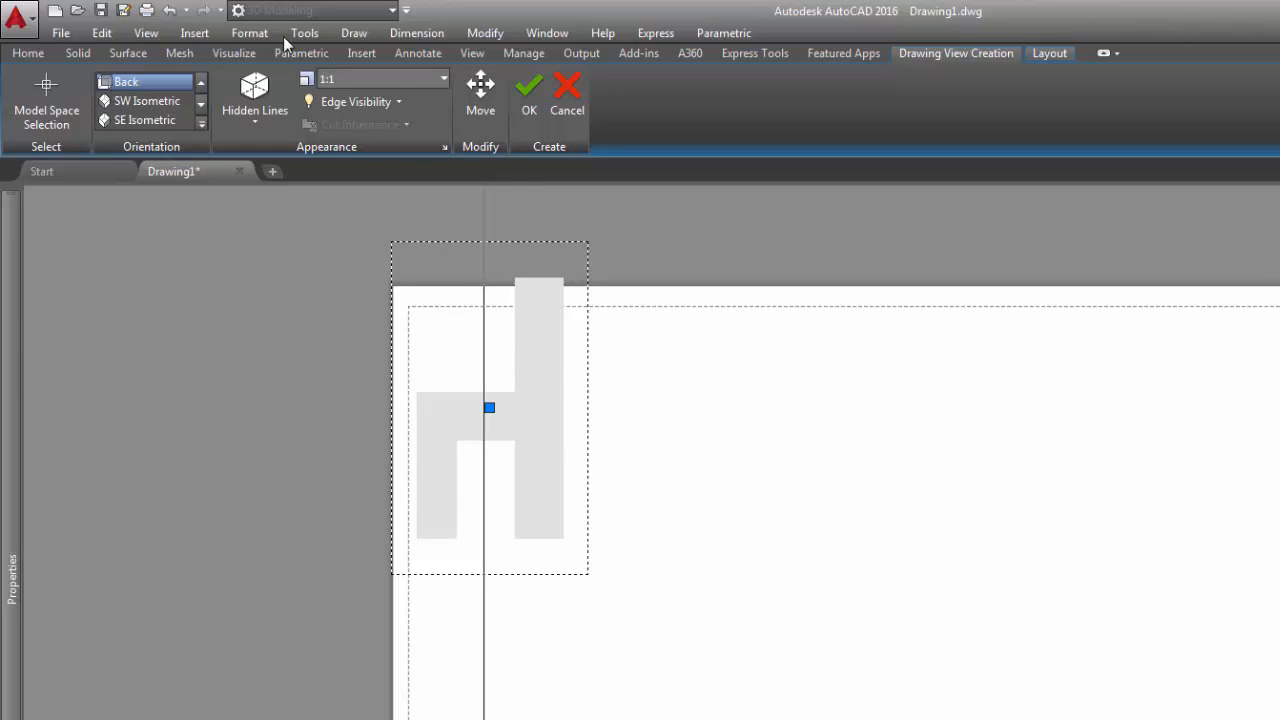
Step: Move the base view away from the sheet's corner so that it lies fully inside the printable area
click(478, 95)
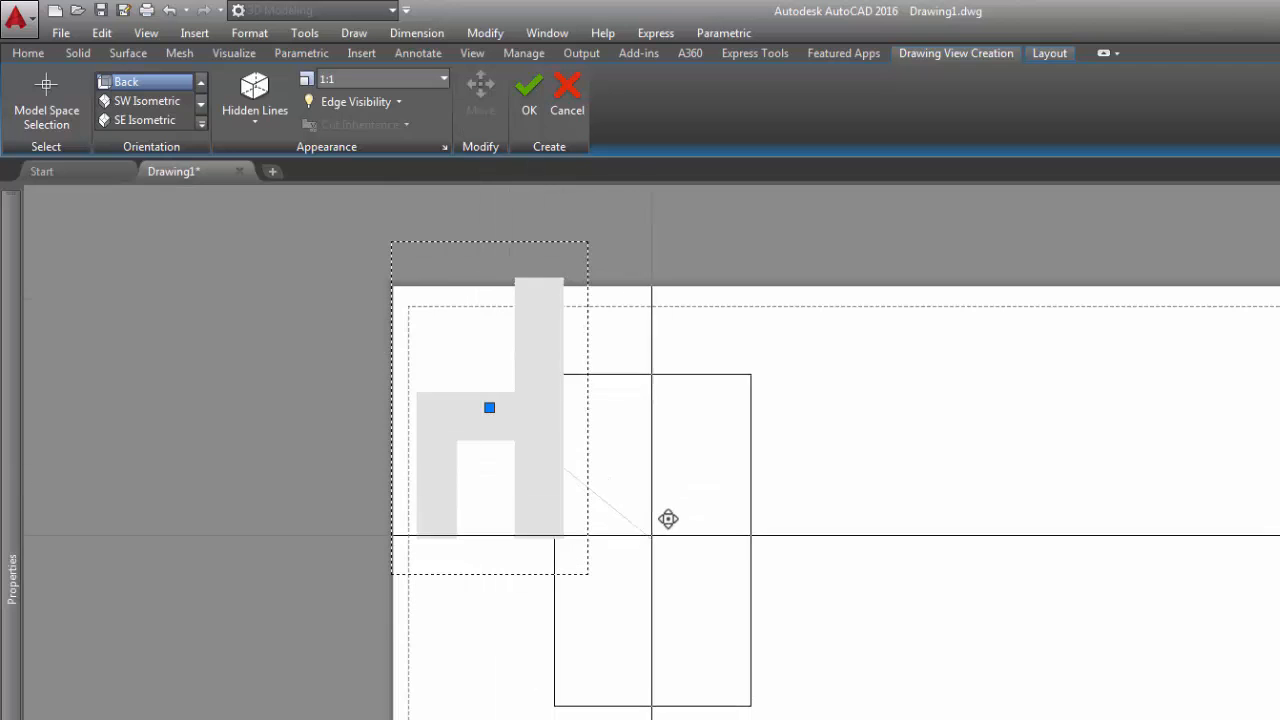
click(645, 534)
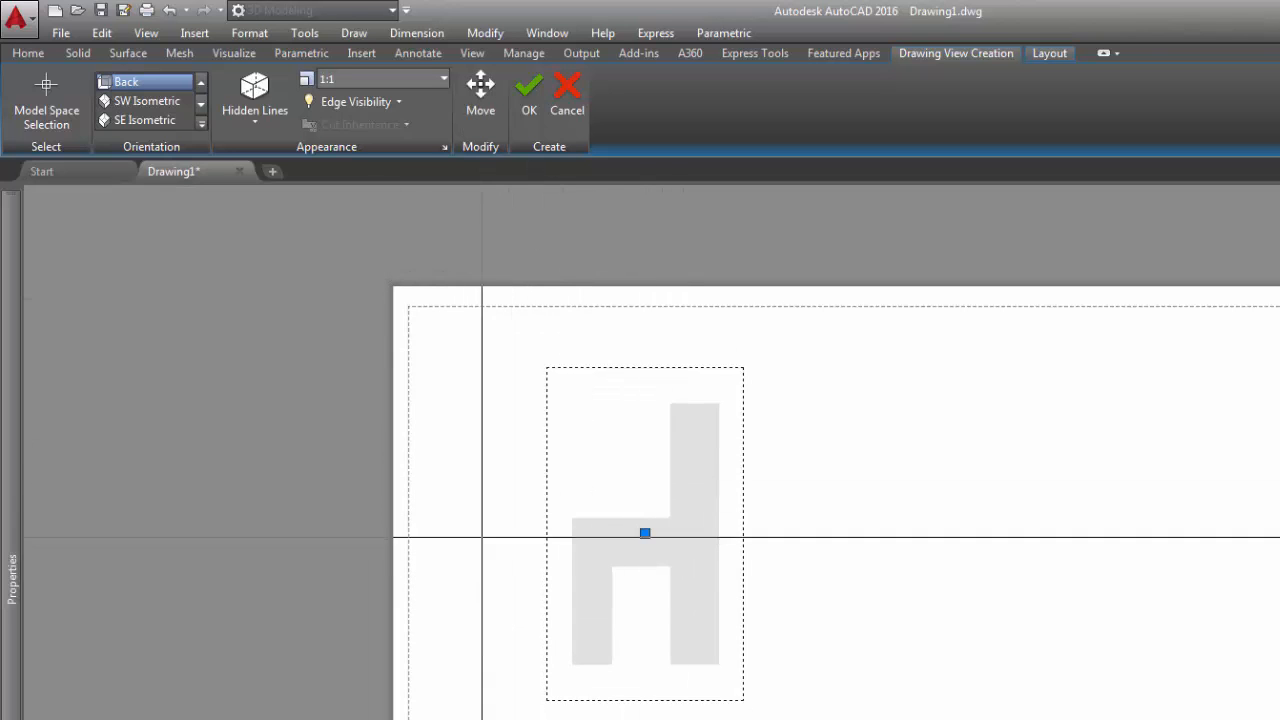
middle_drag(691, 506, 611, 412)
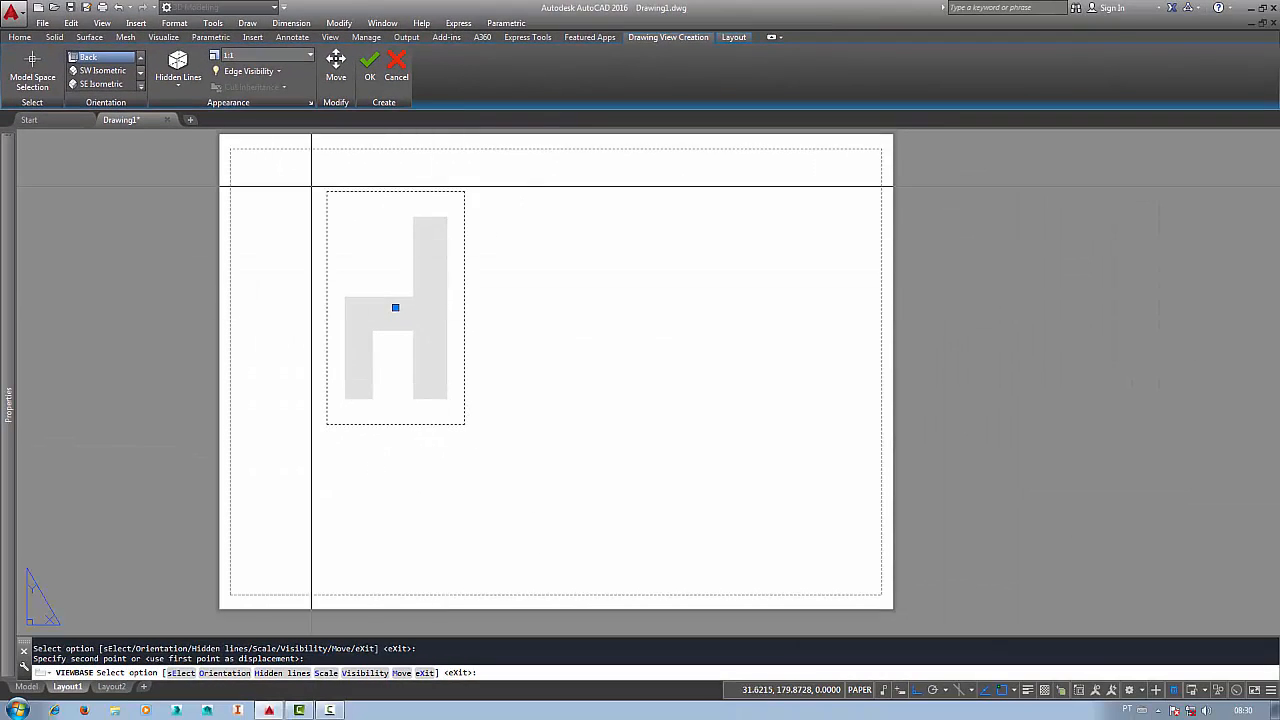
click(278, 73)
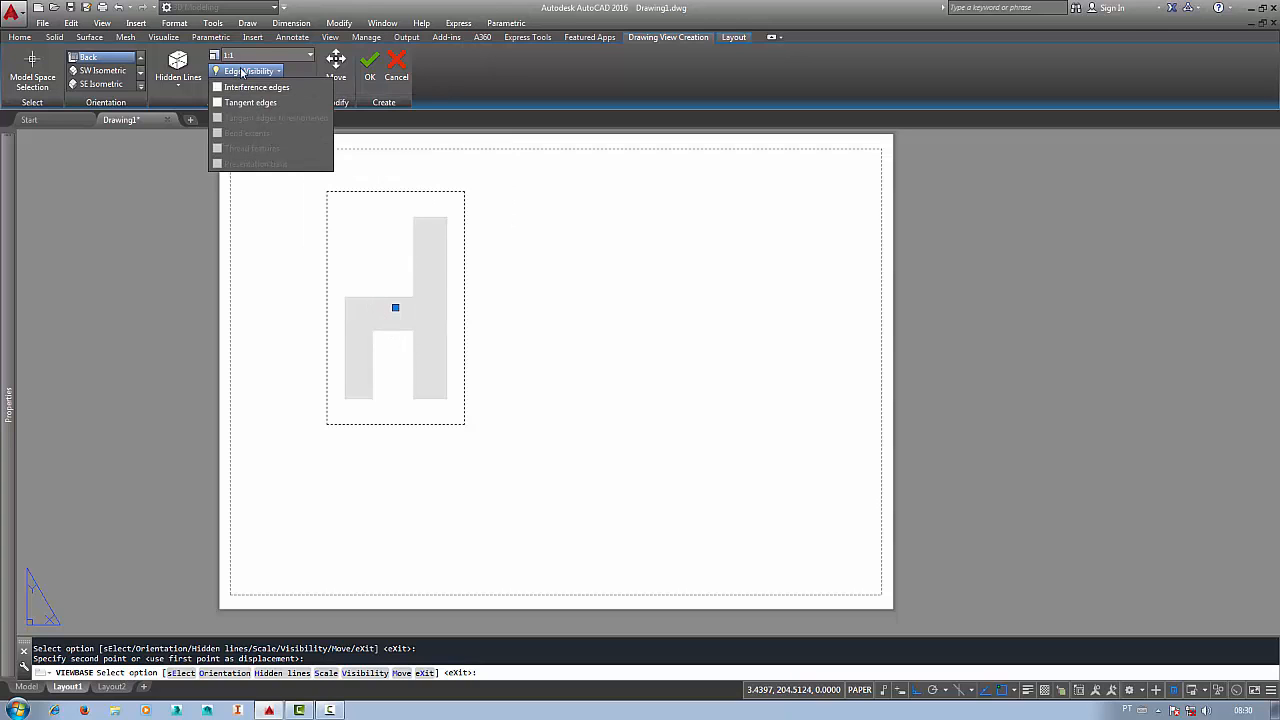
click(272, 74)
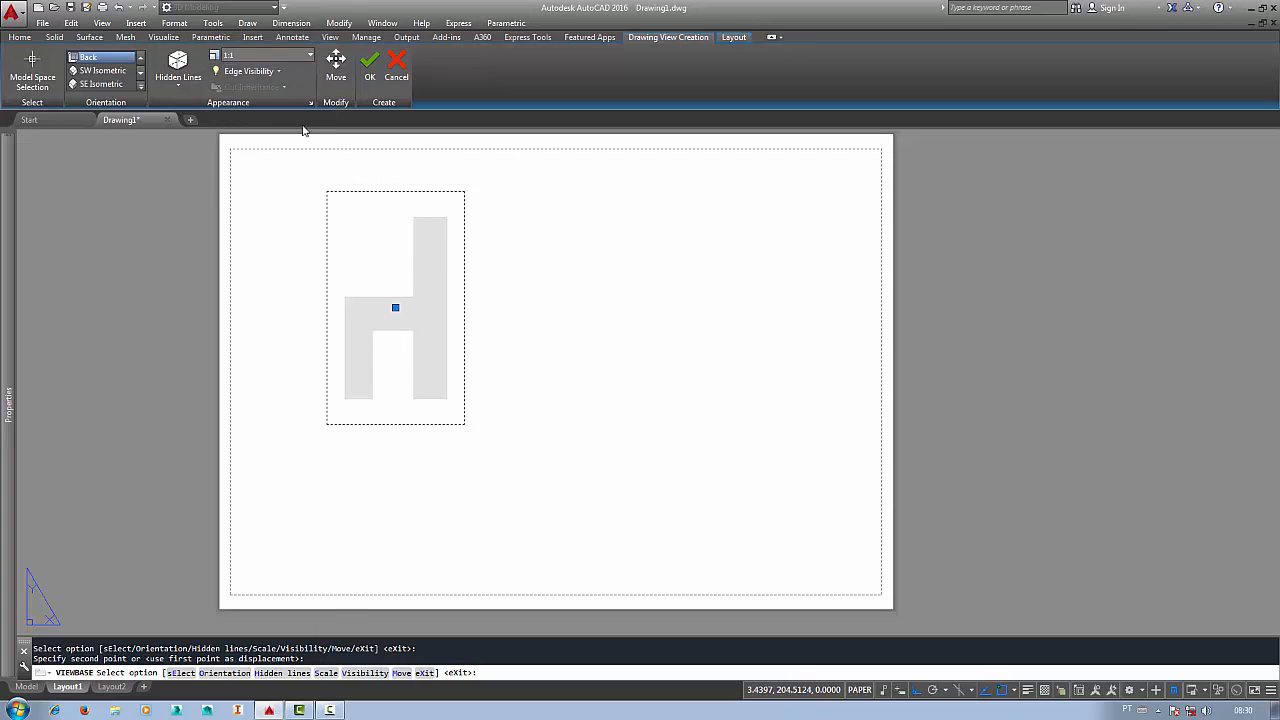
Step: Accept the base view and place three projected views: one to its right, one below it, and an isometric one diagonally below right
click(370, 77)
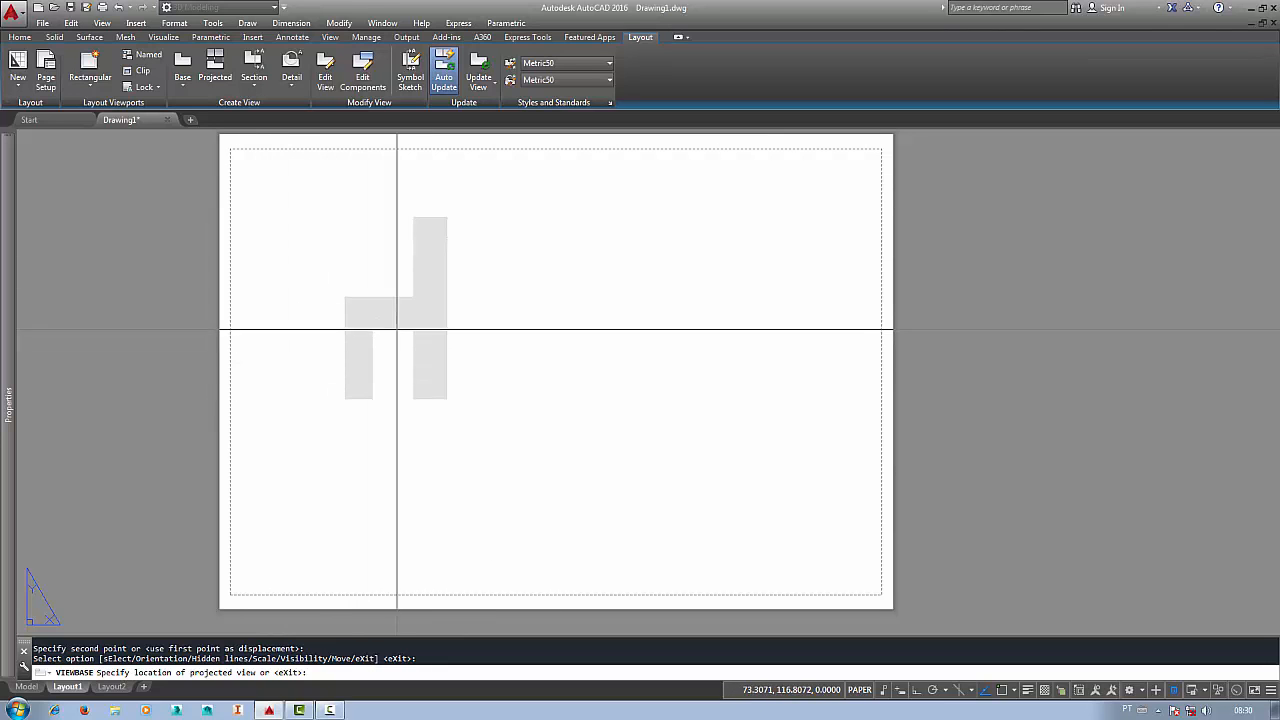
click(659, 330)
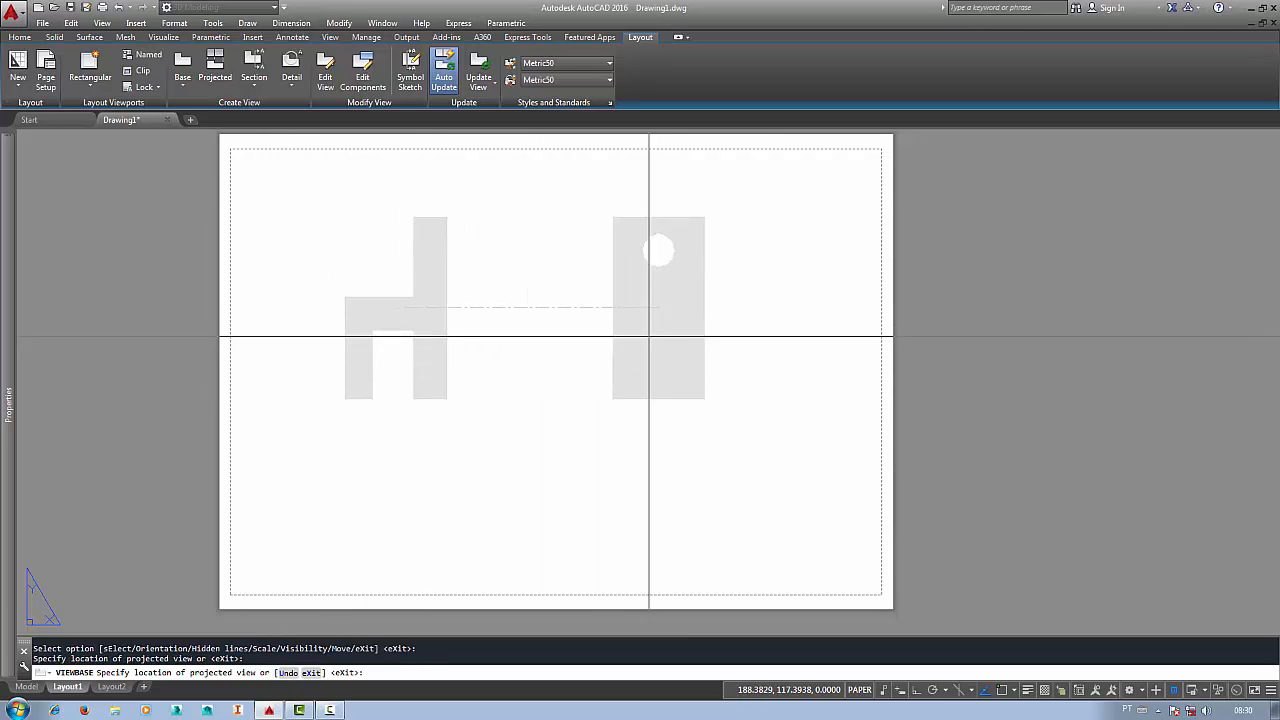
click(398, 535)
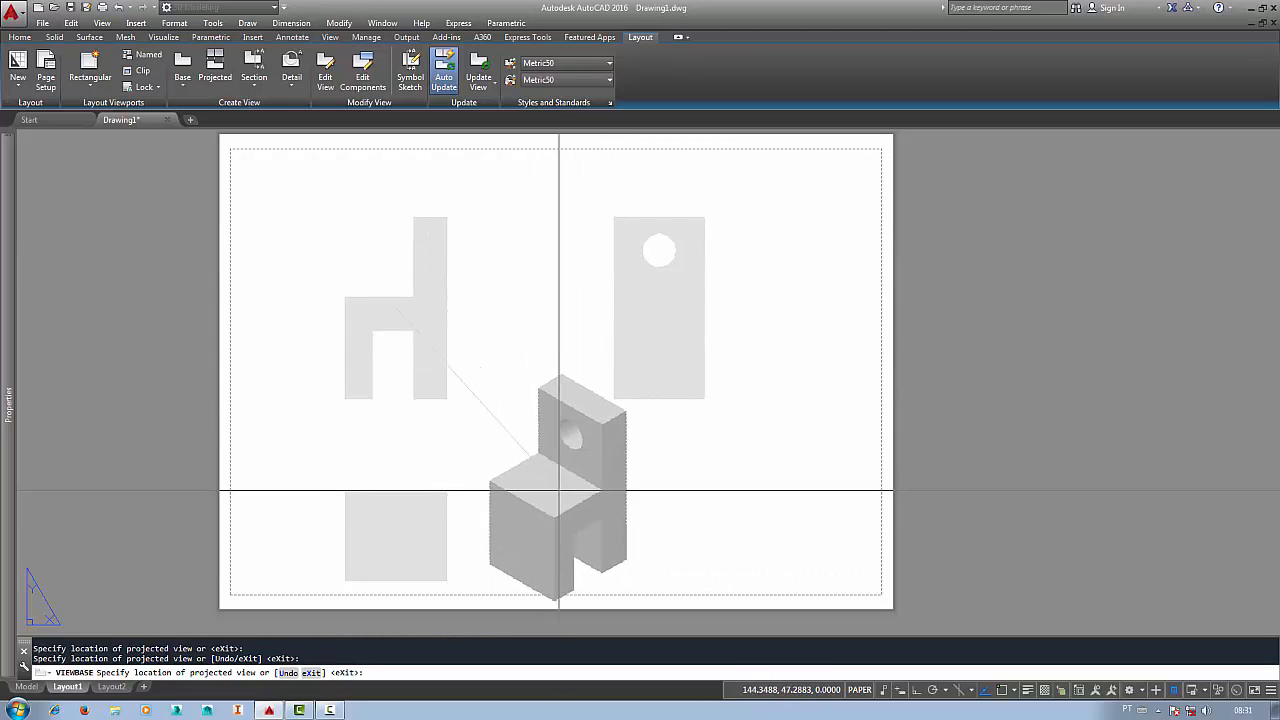
click(575, 516)
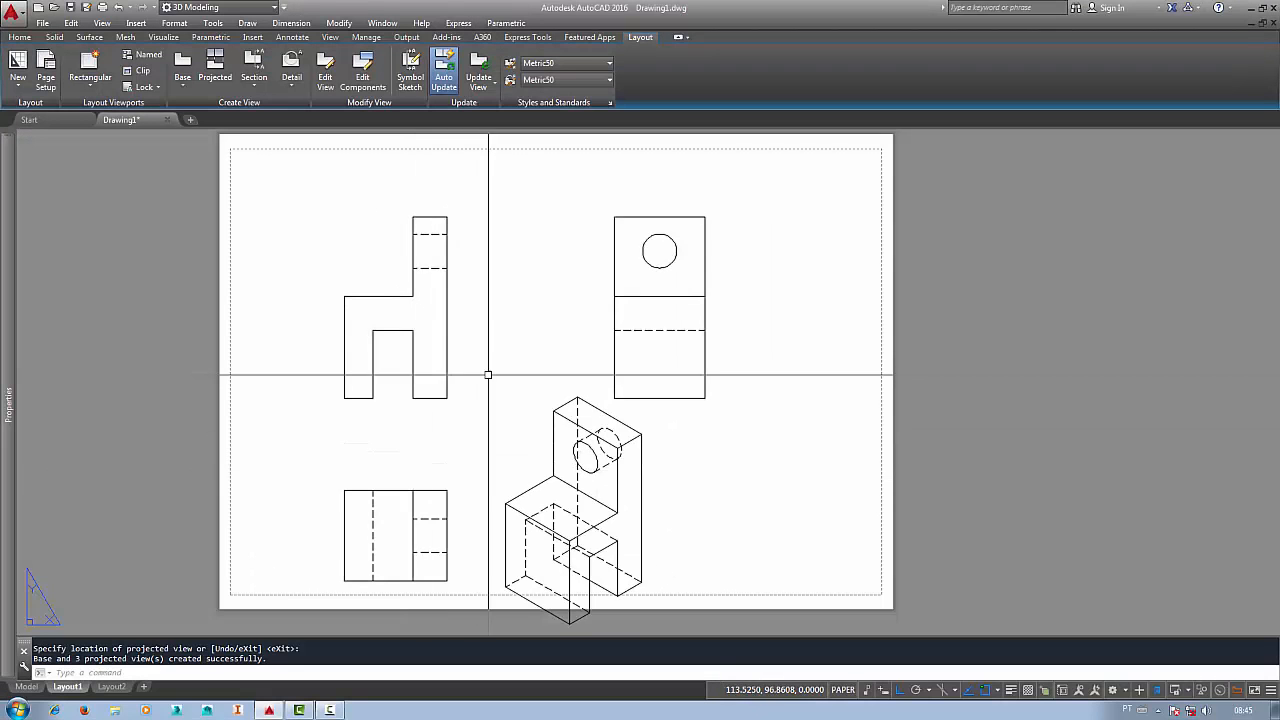
Step: Set the standard scale of the projected isometric view to 1:2 and deselect the view
middle_drag(489, 374, 532, 330)
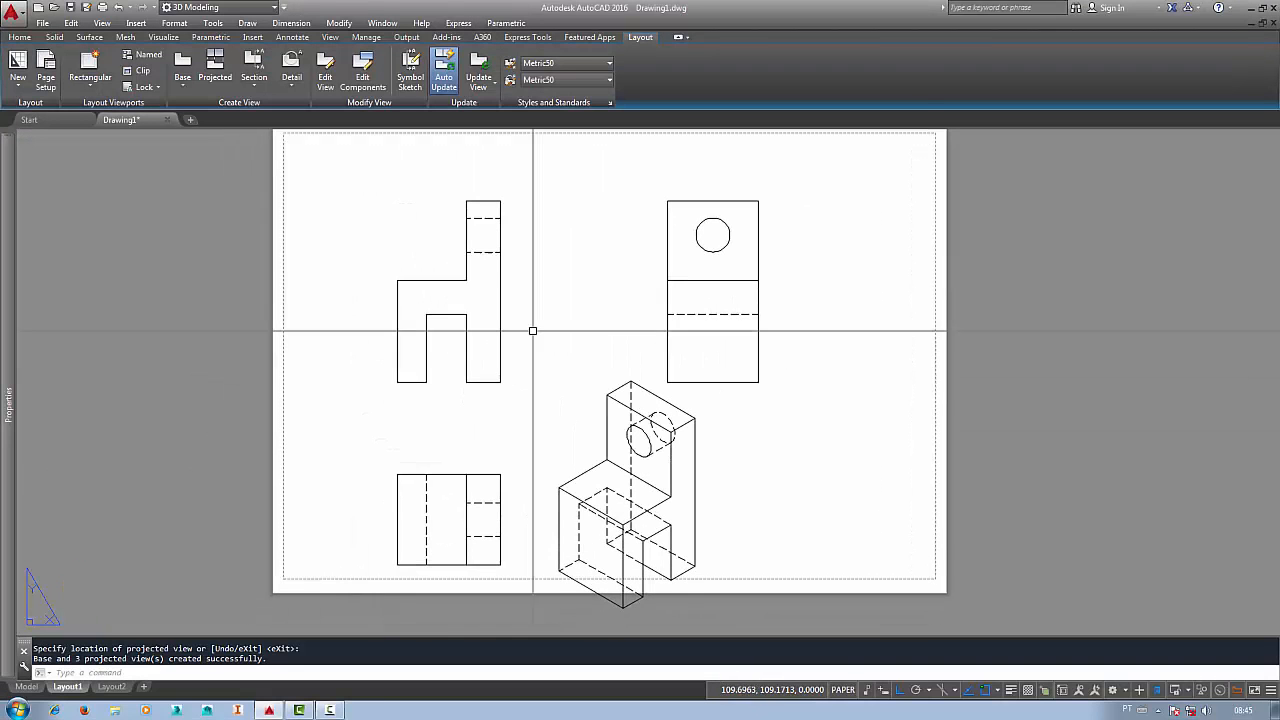
mouse_move(683, 394)
middle_down()
mouse_move(709, 431)
mouse_move(635, 368)
mouse_move(683, 417)
middle_up()
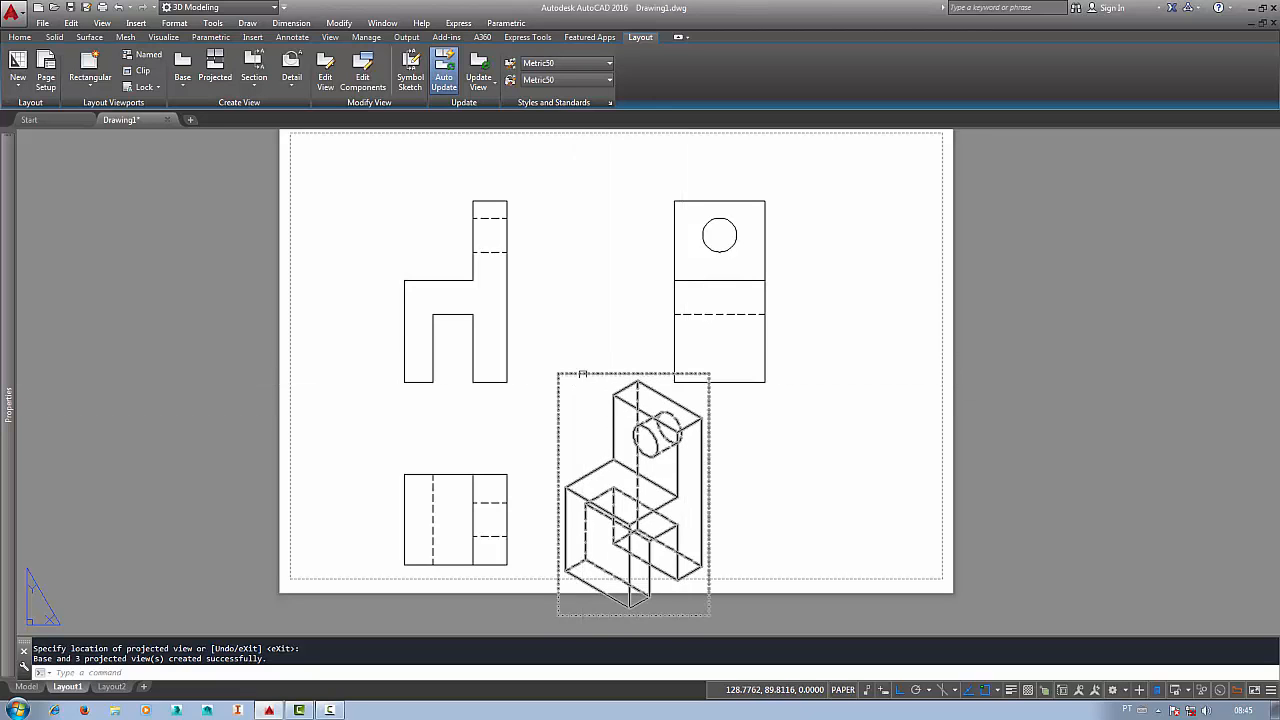
click(607, 393)
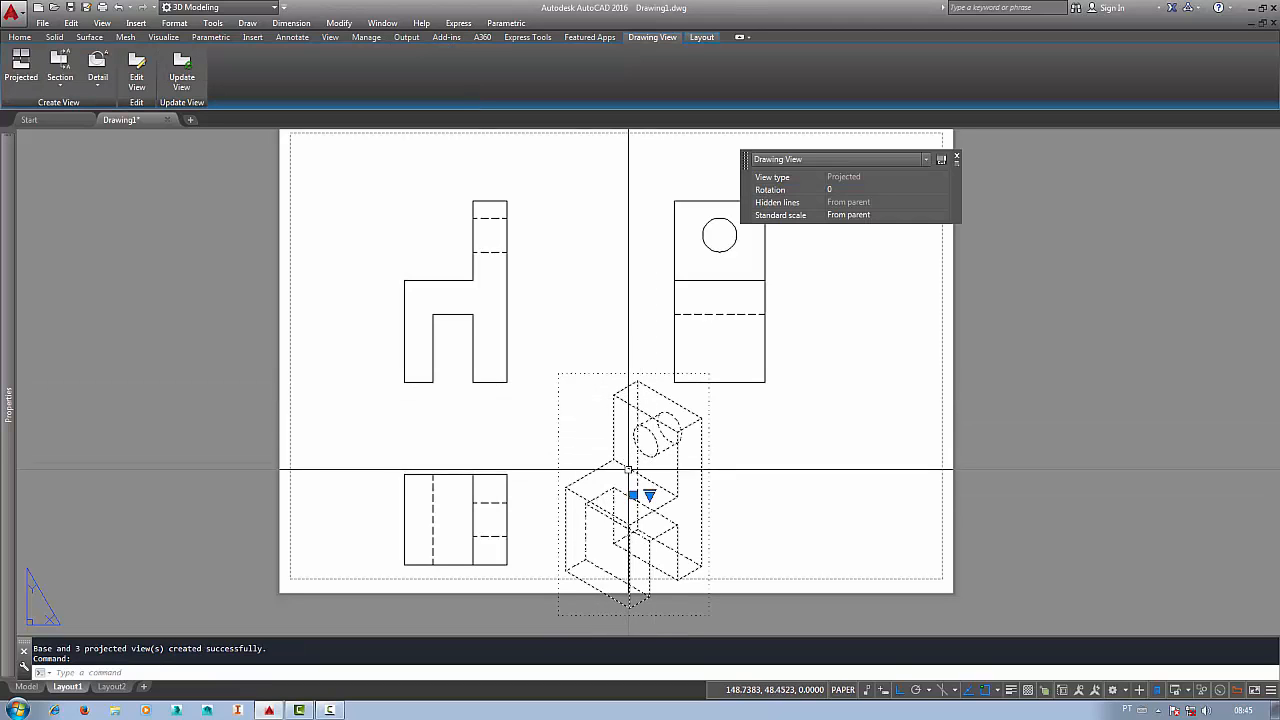
click(649, 494)
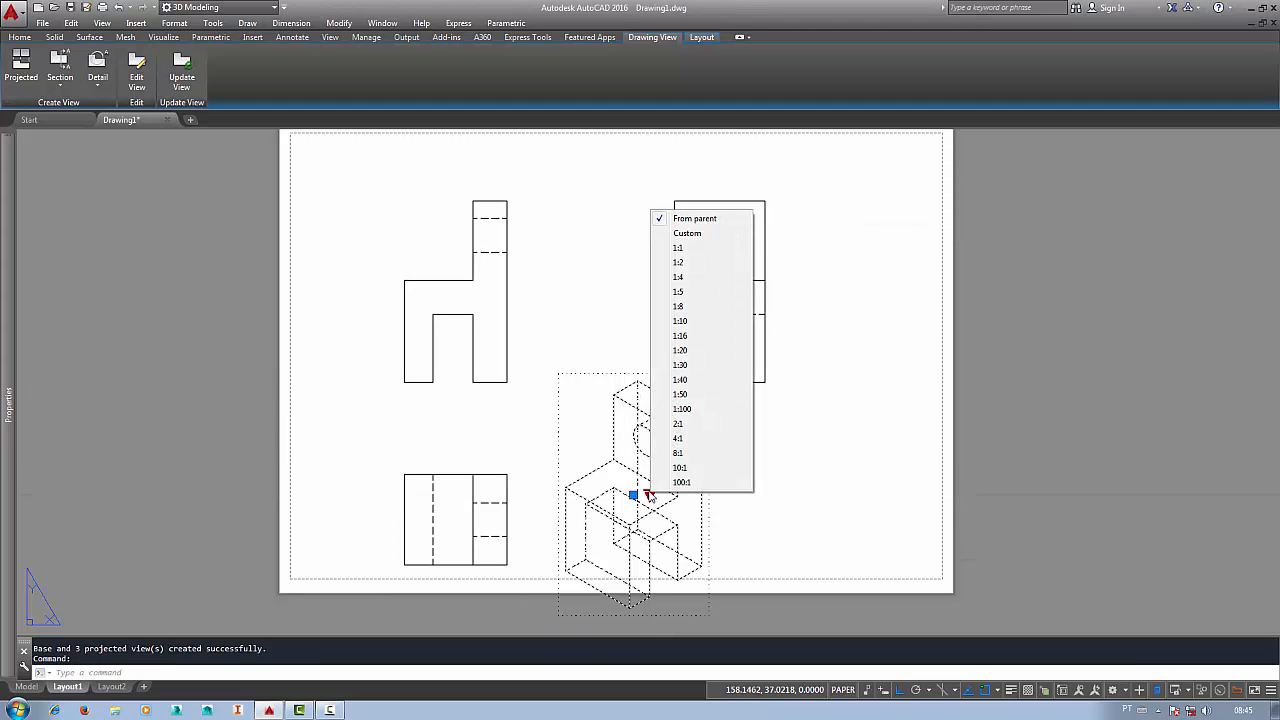
click(697, 264)
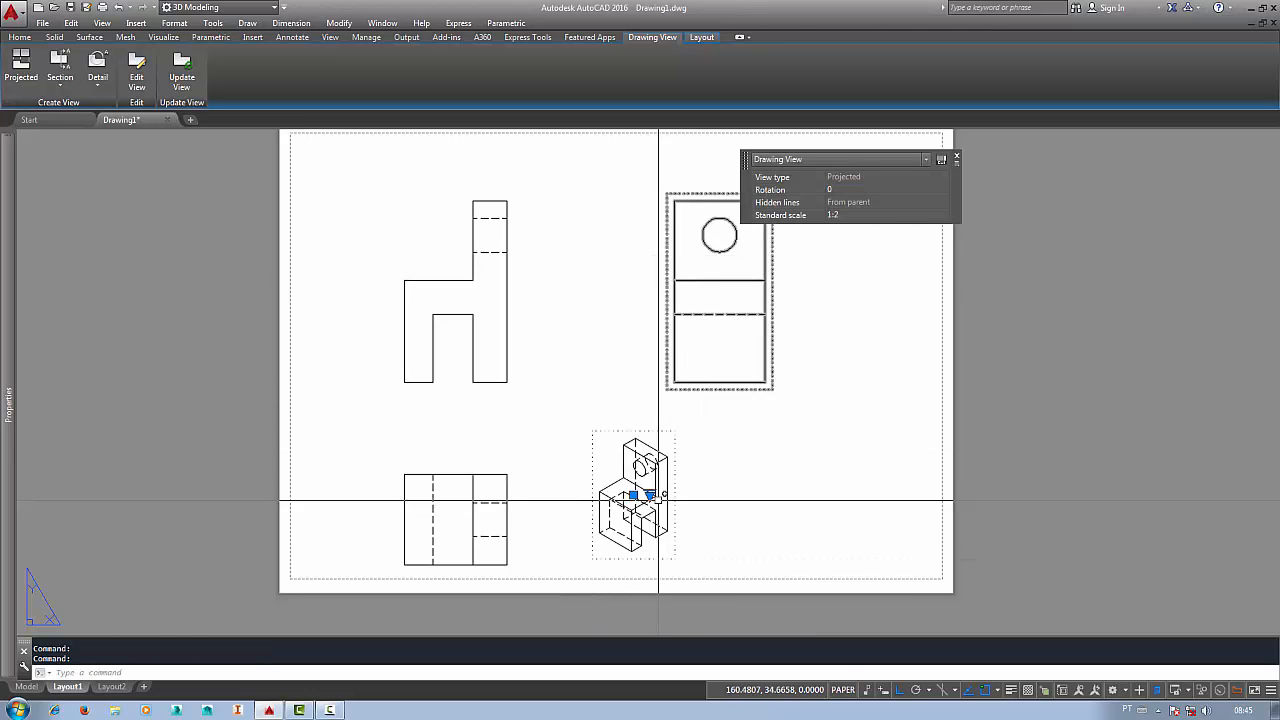
key(Escape)
click(668, 515)
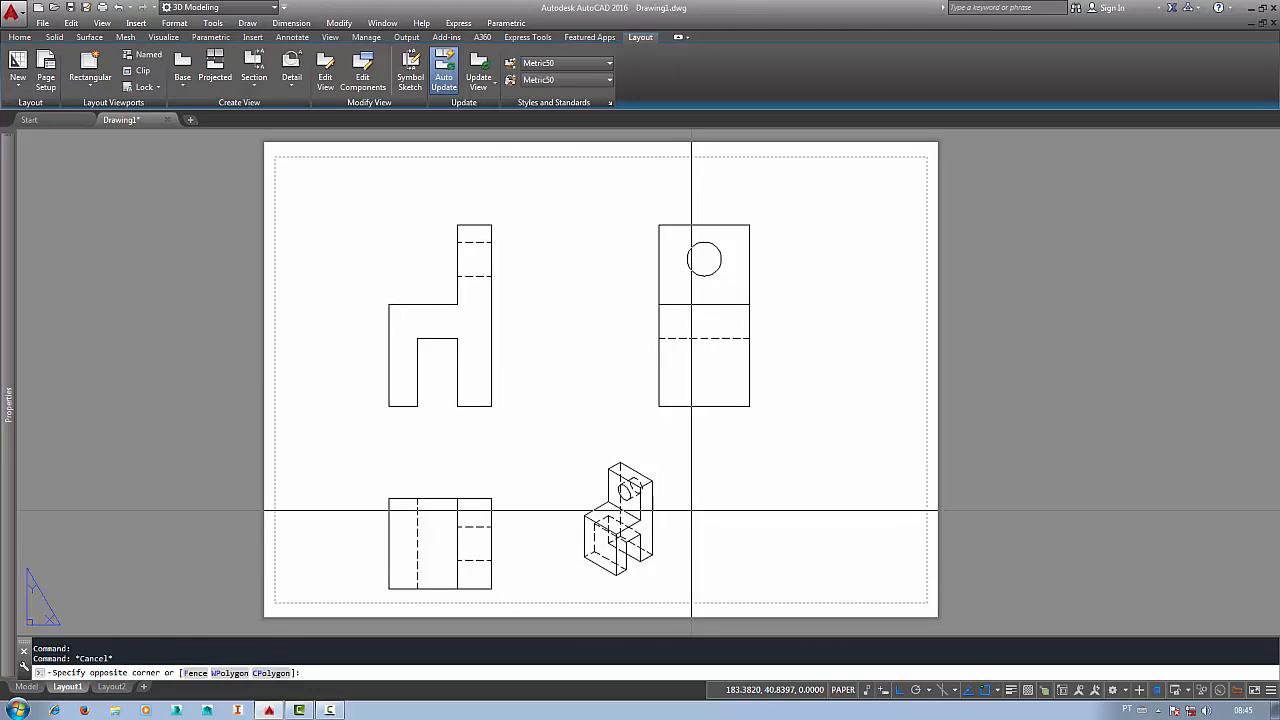
Step: Change the projected isometric view's hidden-line display to Shaded with visible lines and finish editing the view
scroll(634, 471, up, 3)
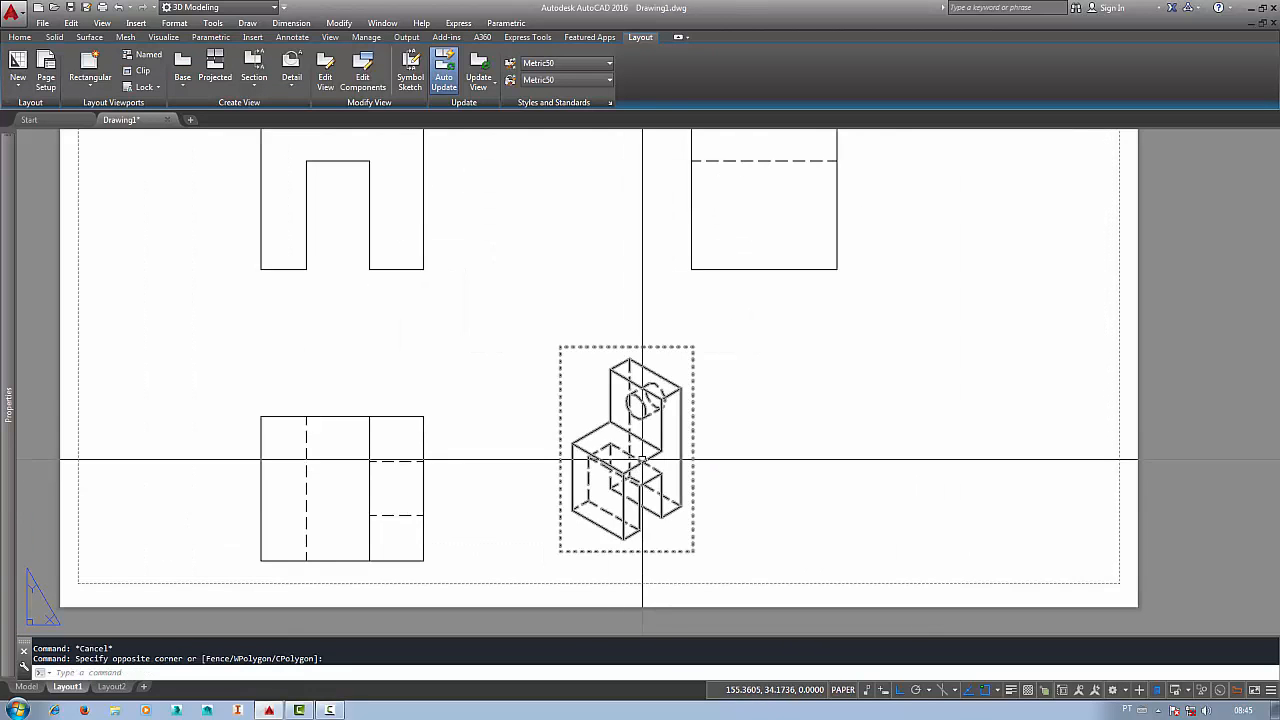
scroll(633, 528, up, 1)
click(755, 368)
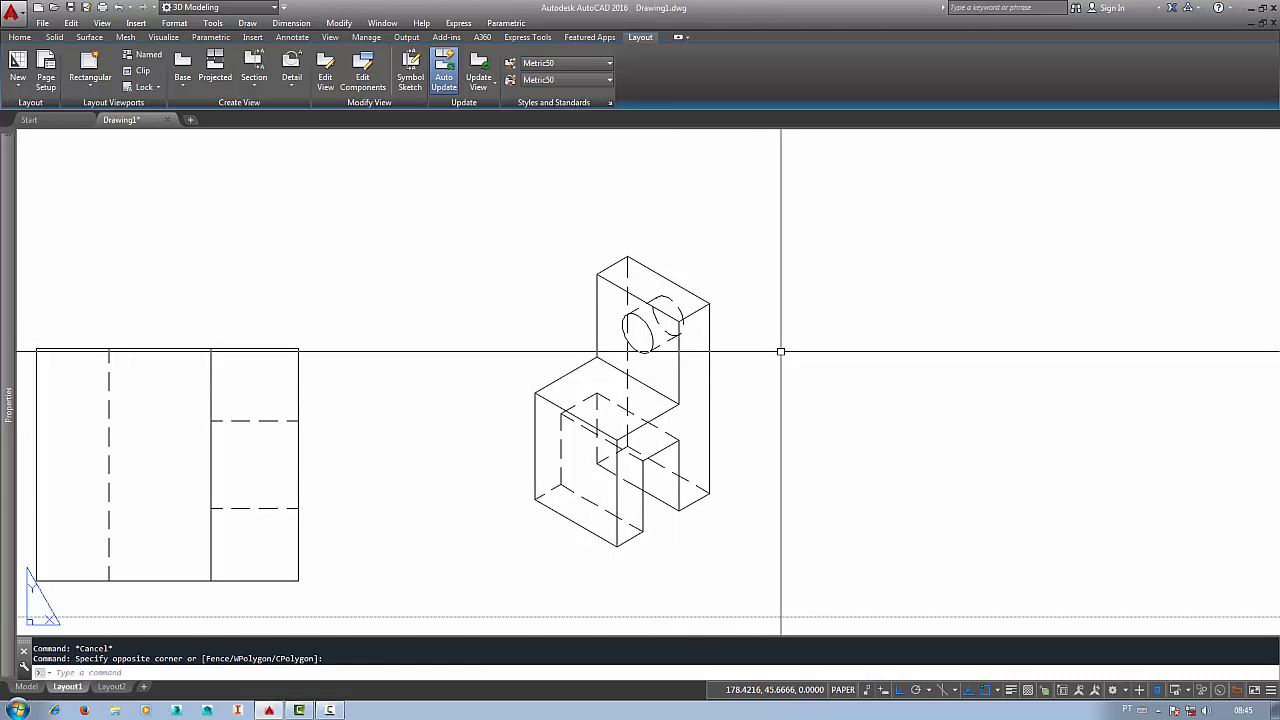
click(686, 411)
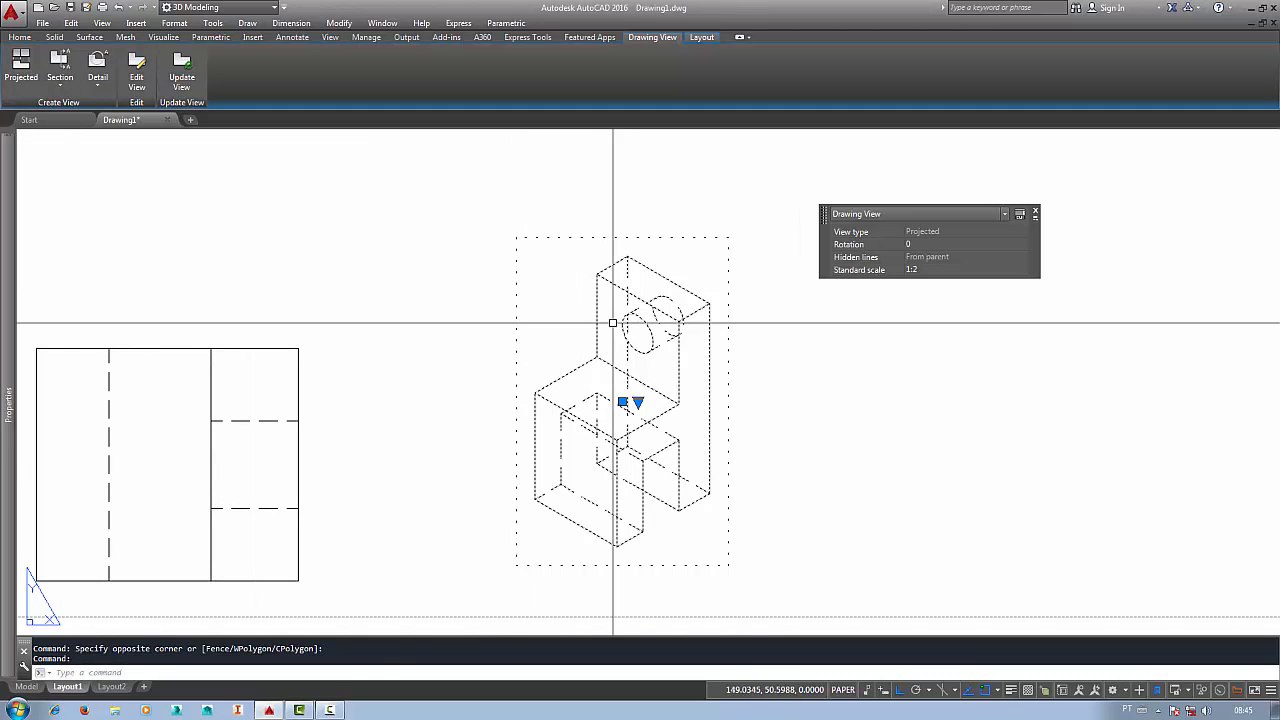
double_click(615, 260)
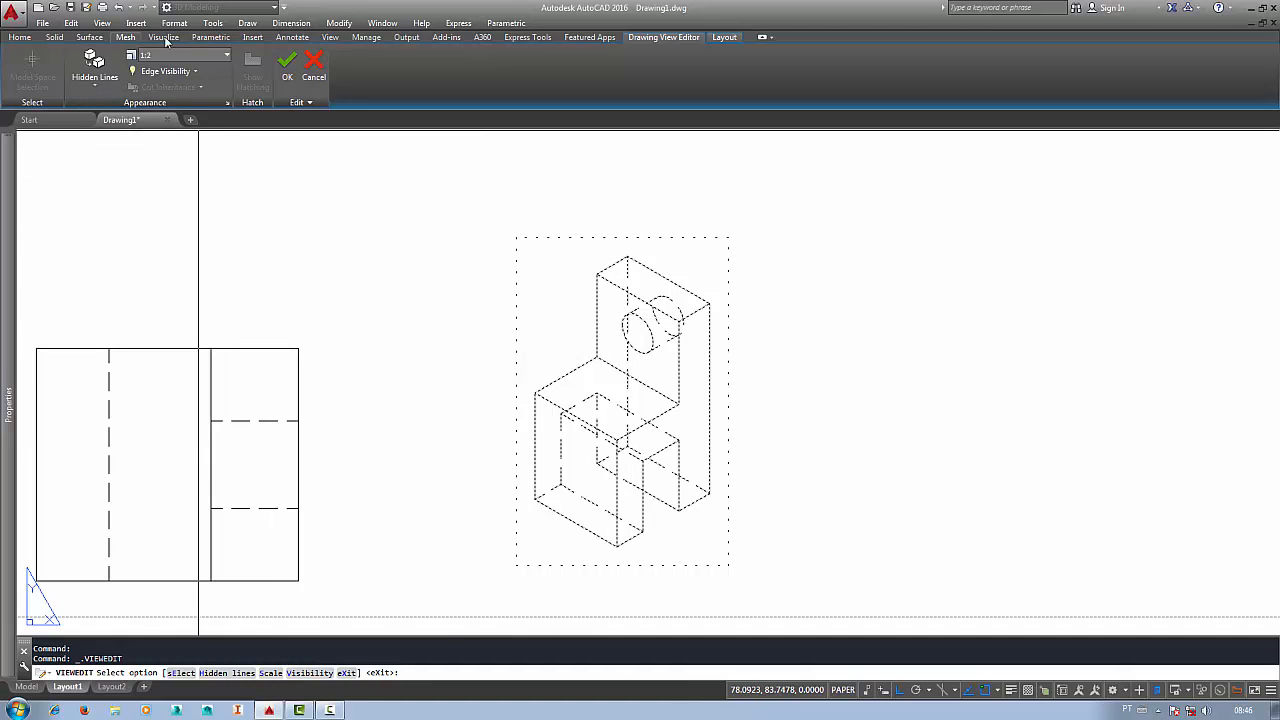
click(108, 85)
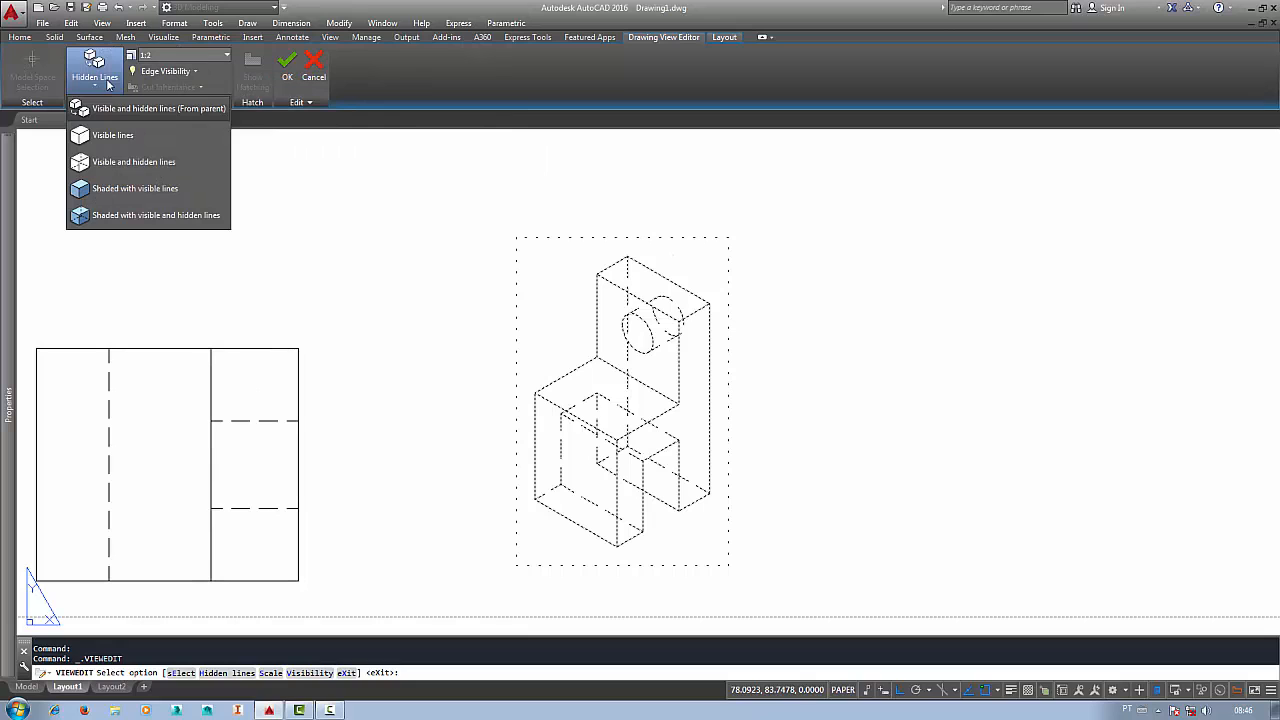
click(120, 190)
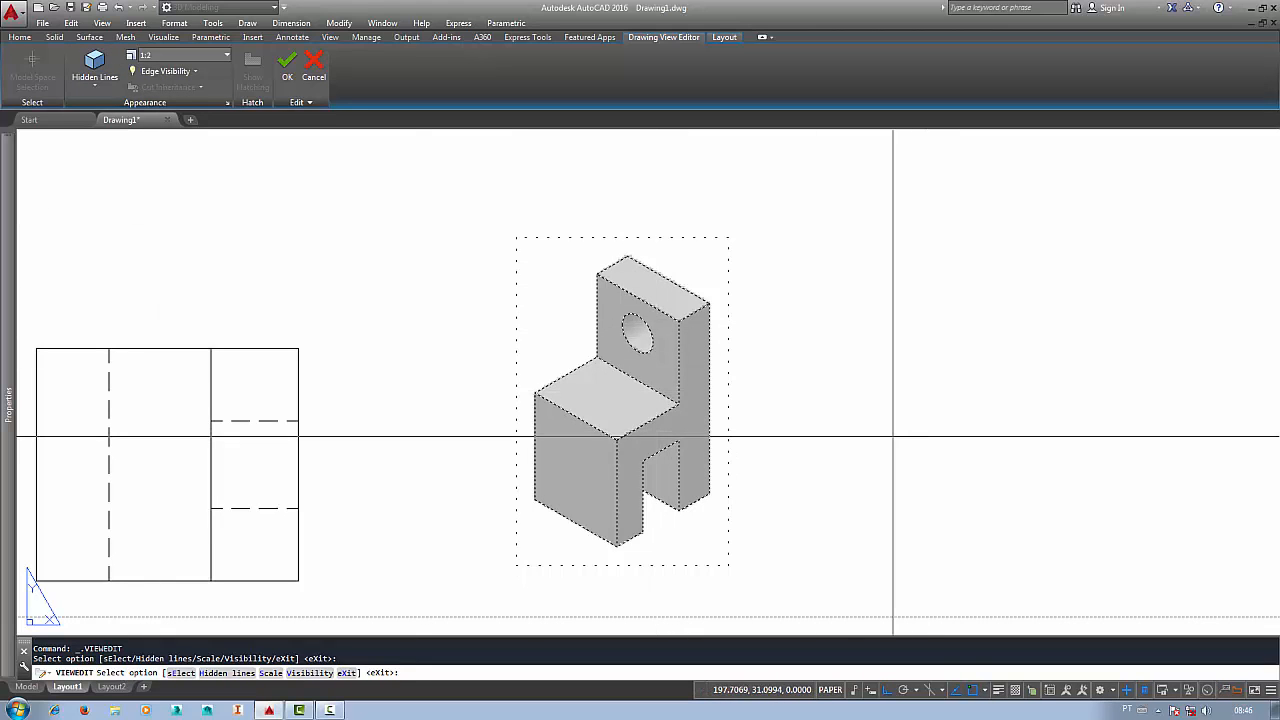
key(Return)
scroll(789, 405, down, 8)
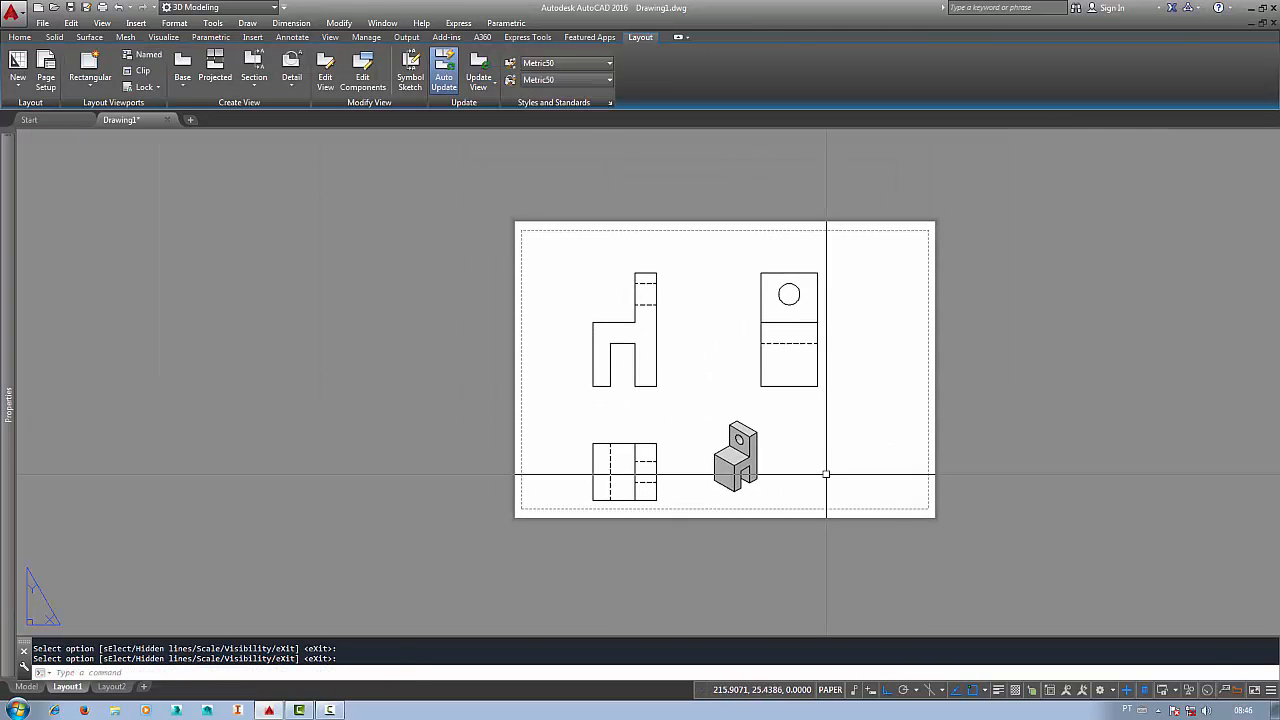
Step: Add a linear dimension to the bottom edge of the base view's left leg, placed below the view
middle_drag(765, 420, 640, 420)
scroll(551, 333, up, 2)
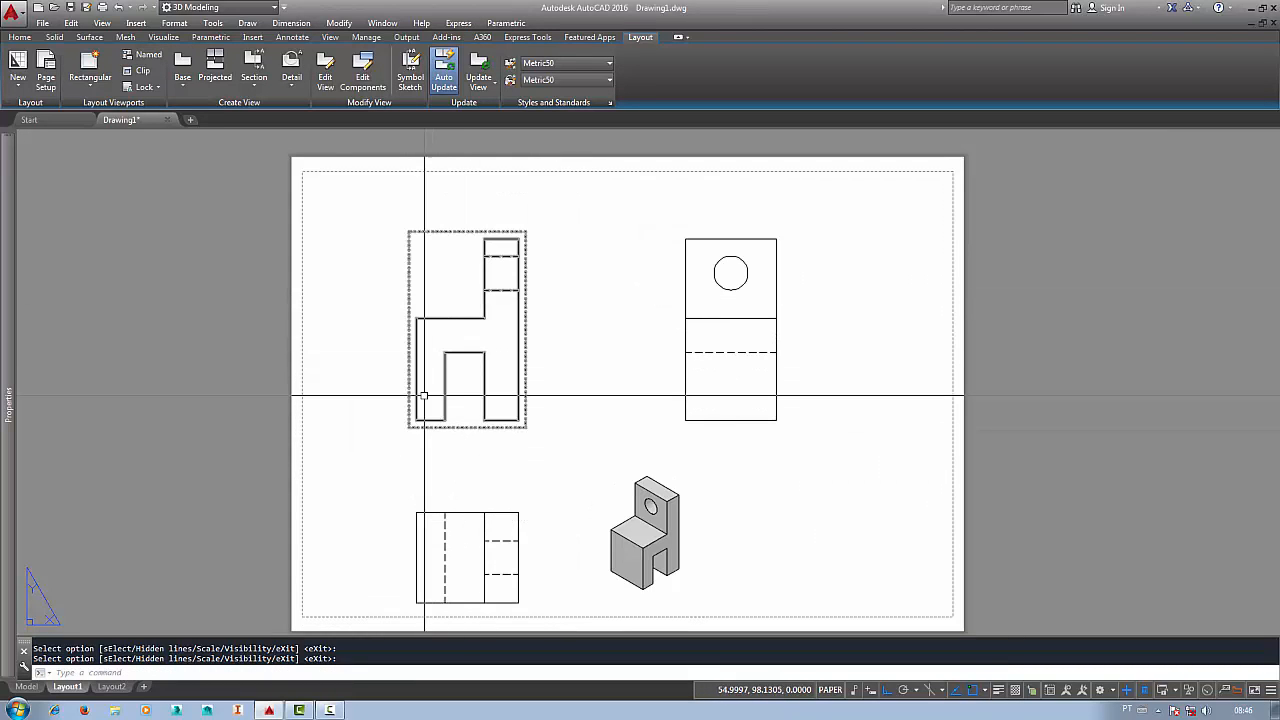
text(dli)
key(Return)
key(Return)
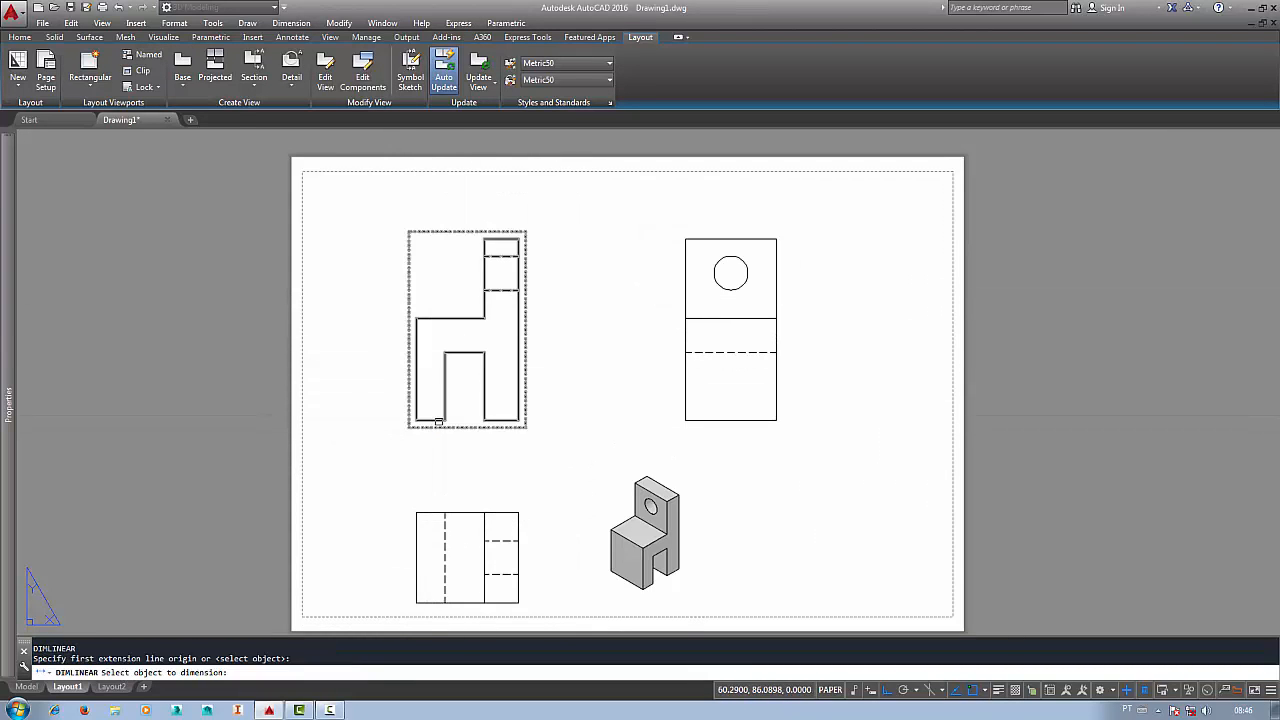
click(438, 421)
click(443, 450)
Step: Dimension the height of the base view's left vertical edge, placing the linear dimension outside the outline
key(Return)
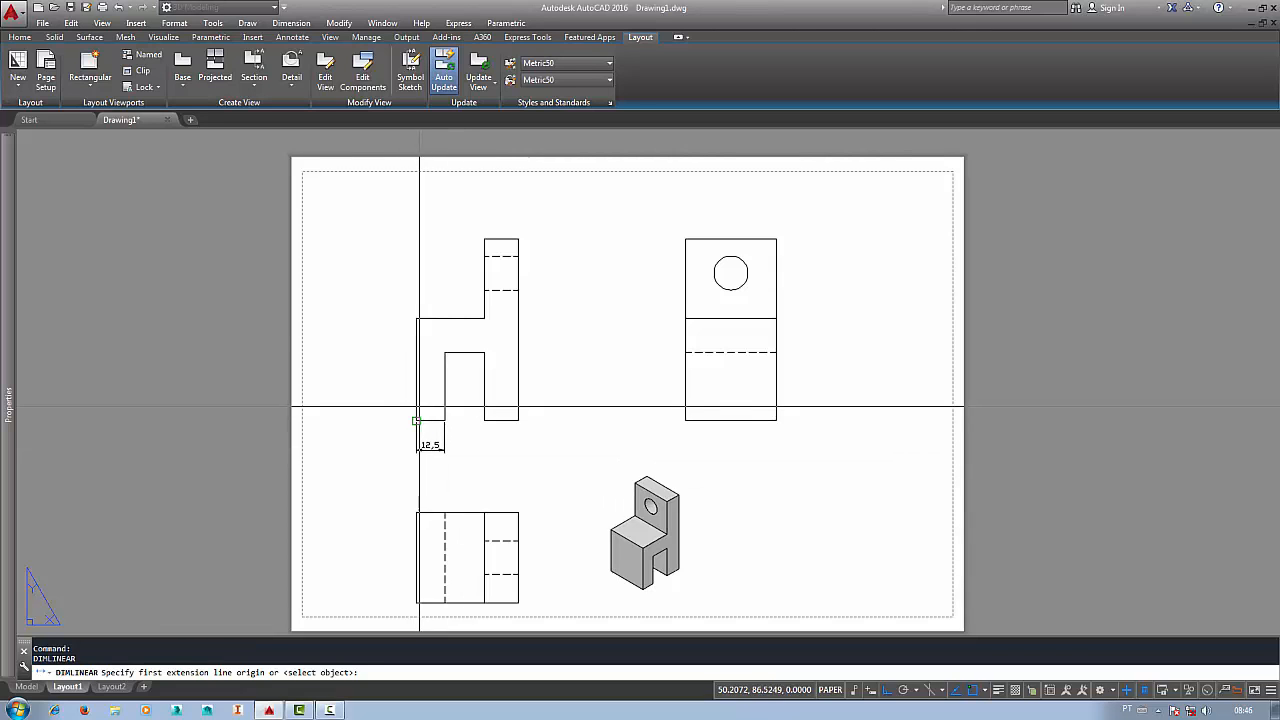
click(418, 420)
click(416, 318)
click(395, 343)
key(Escape)
scroll(455, 350, up, 2)
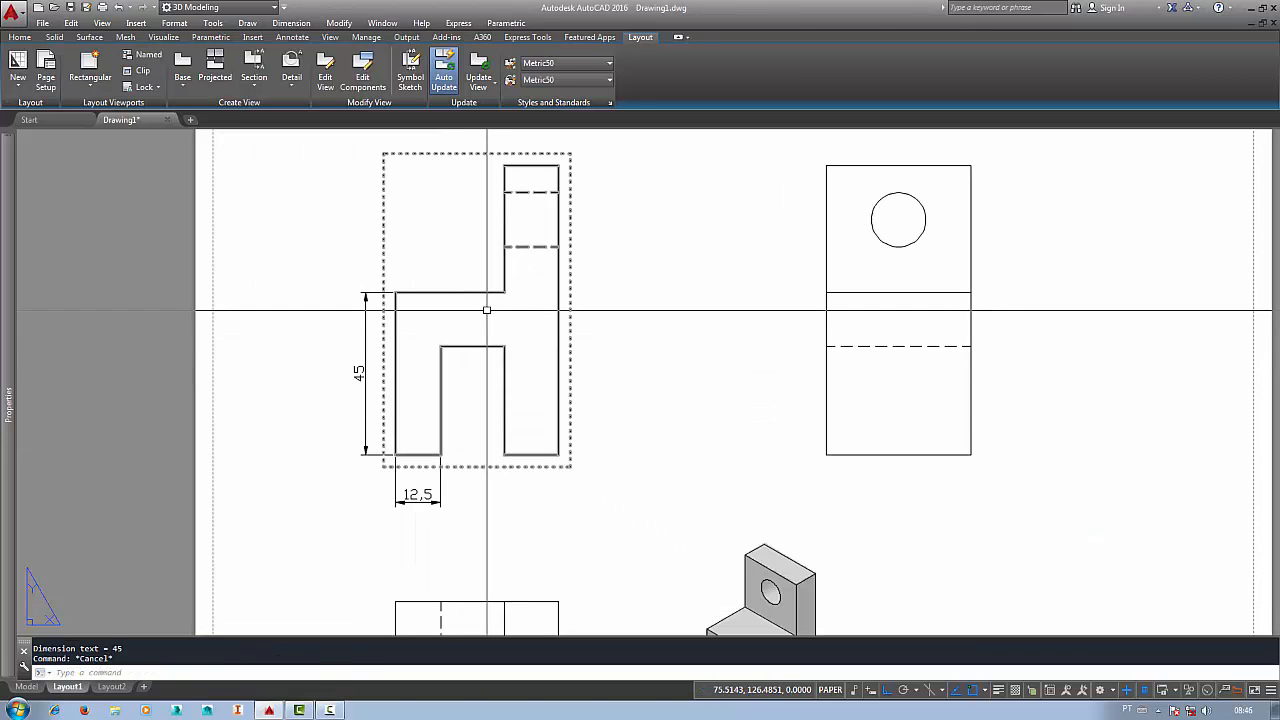
middle_drag(577, 140, 574, 142)
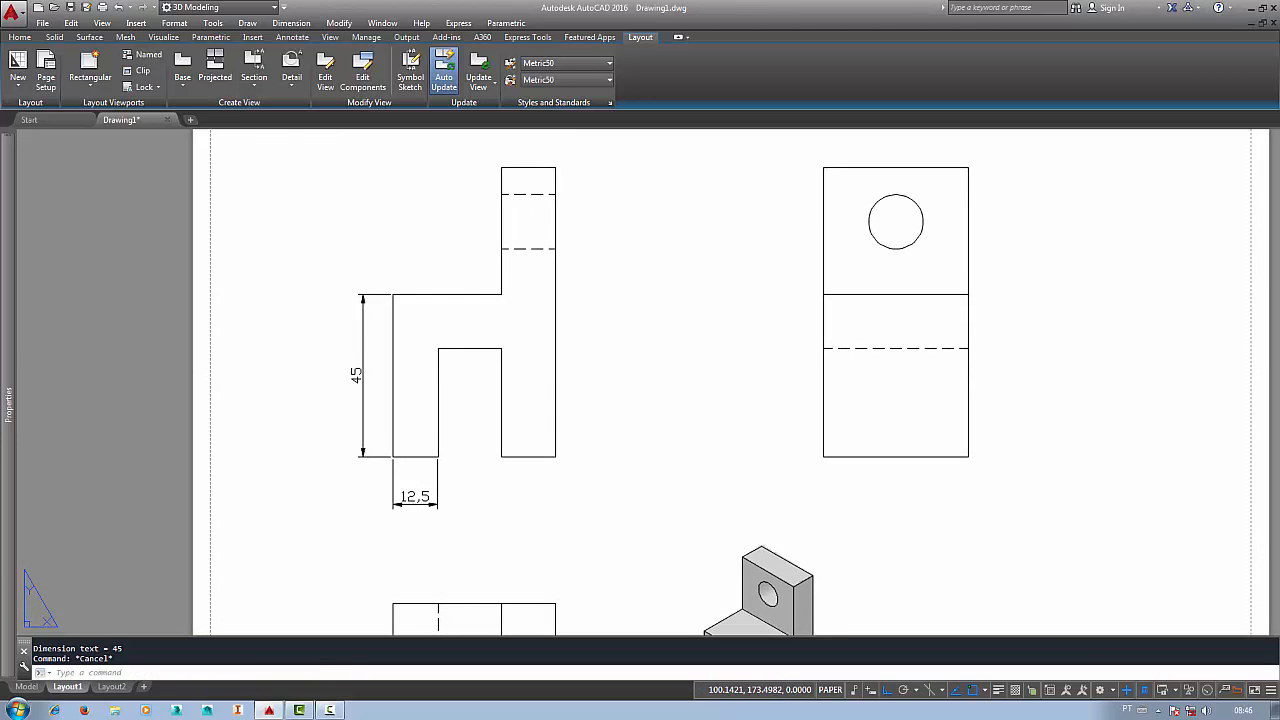
middle_drag(513, 196, 529, 209)
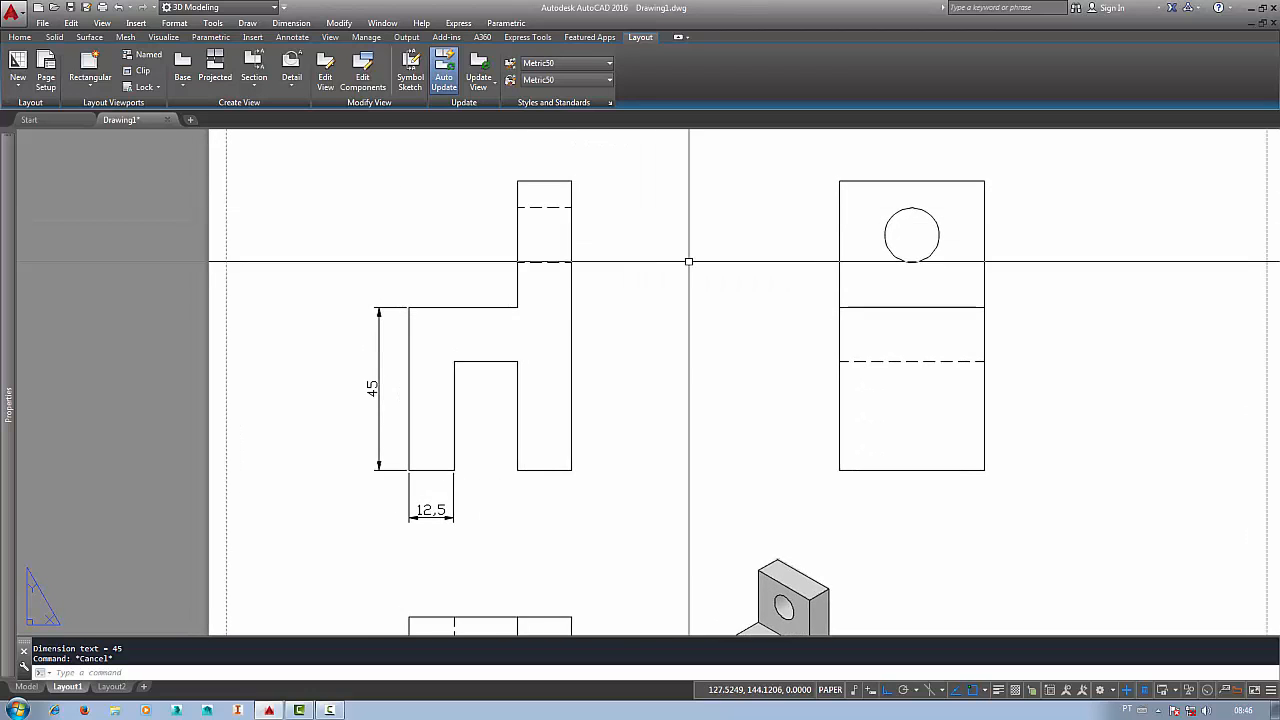
scroll(688, 261, down, 4)
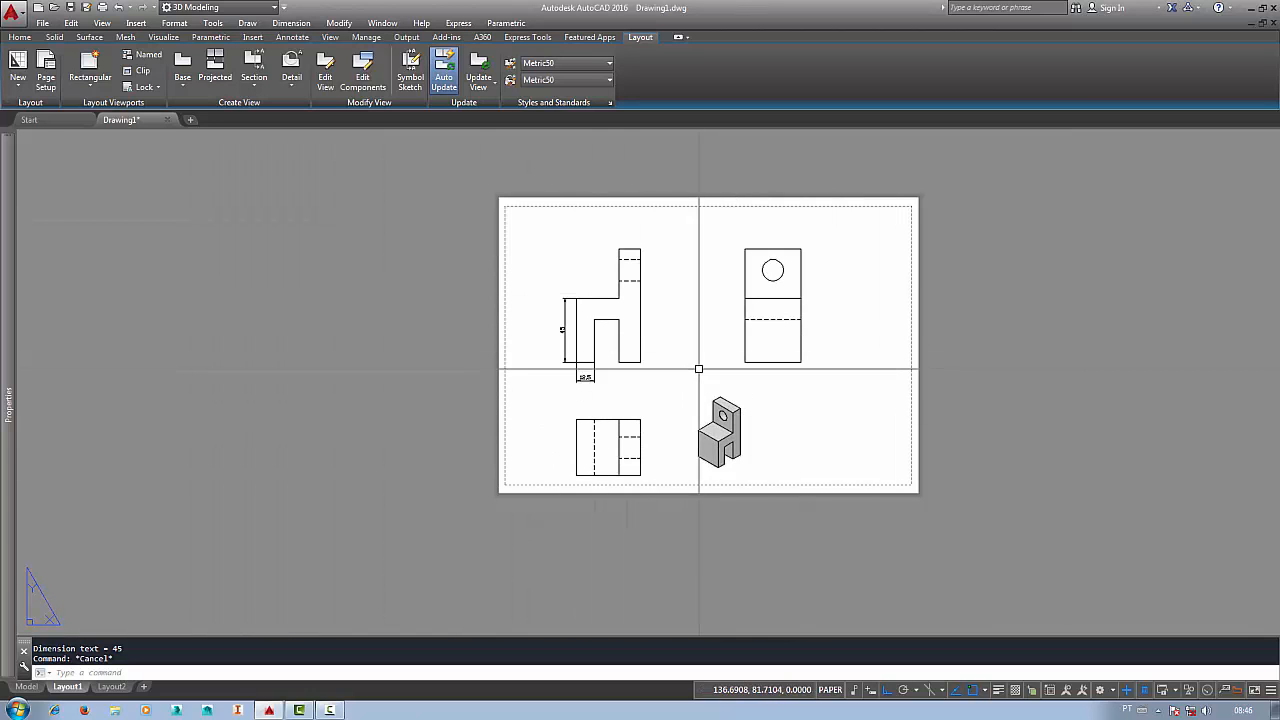
scroll(700, 369, up, 2)
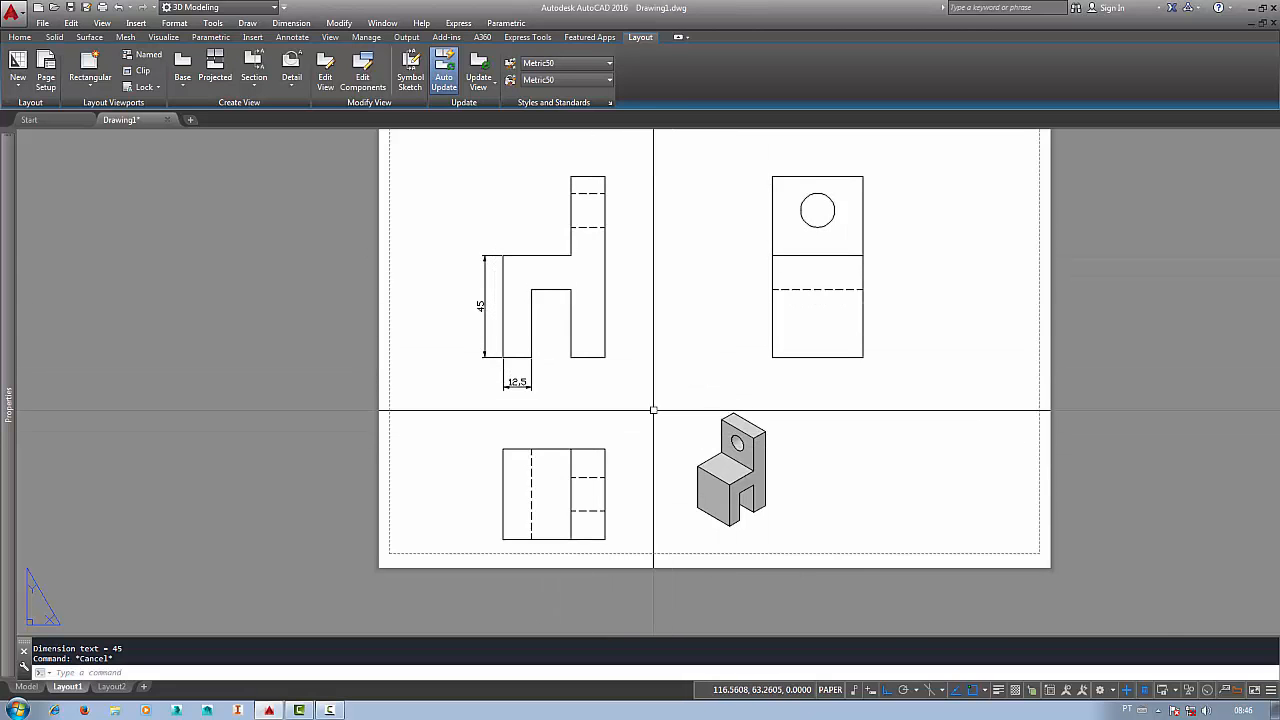
mouse_move(768, 259)
middle_down()
mouse_move(608, 275)
mouse_move(645, 289)
mouse_move(711, 275)
mouse_move(684, 325)
mouse_move(647, 322)
middle_up()
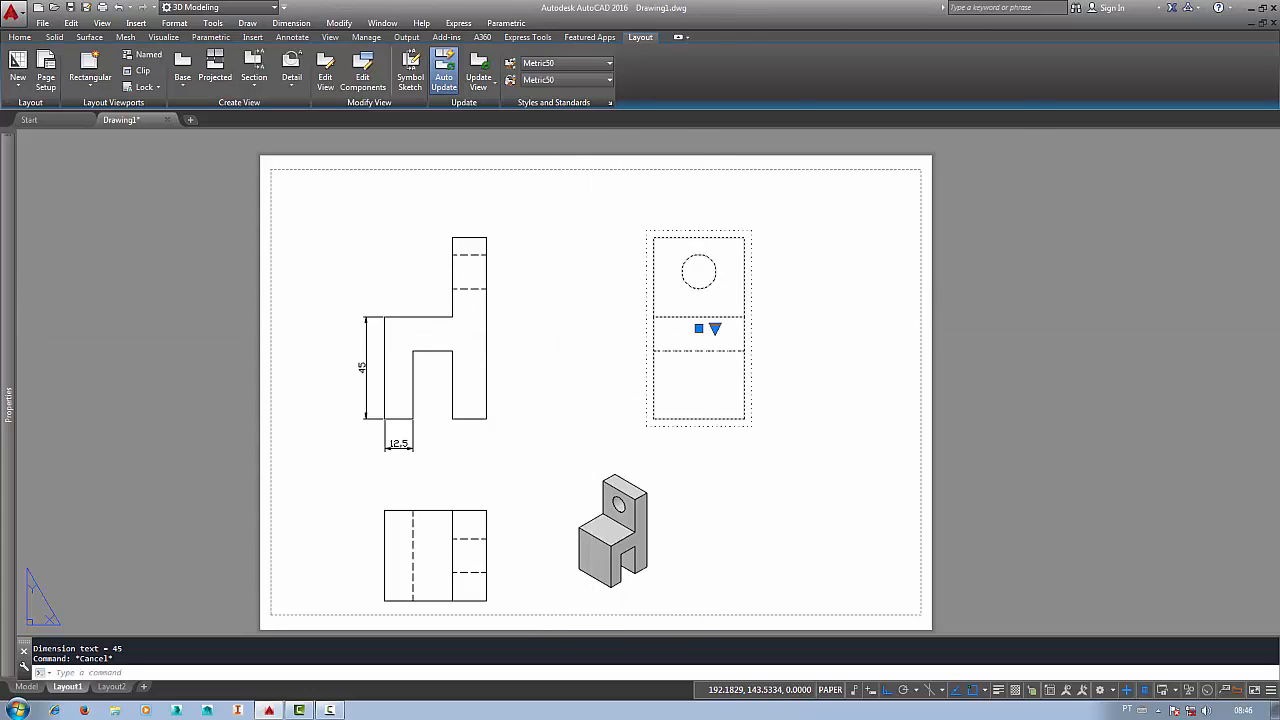
click(491, 289)
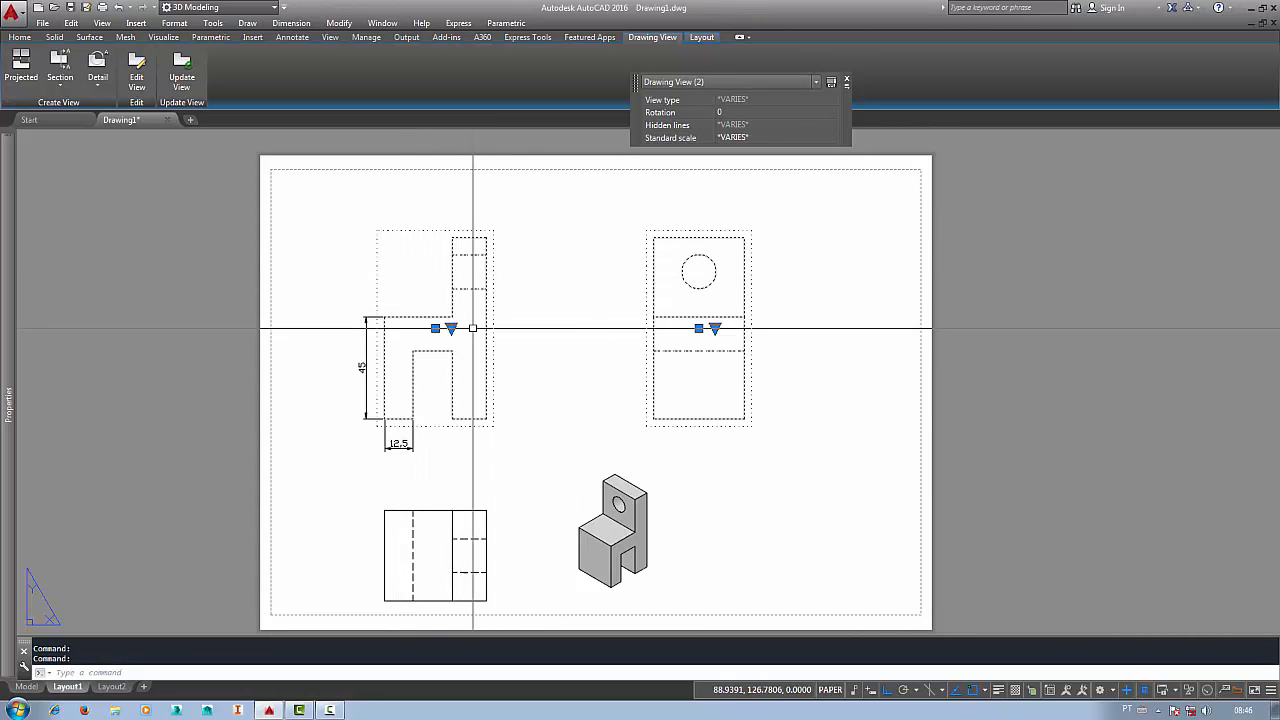
key(Escape)
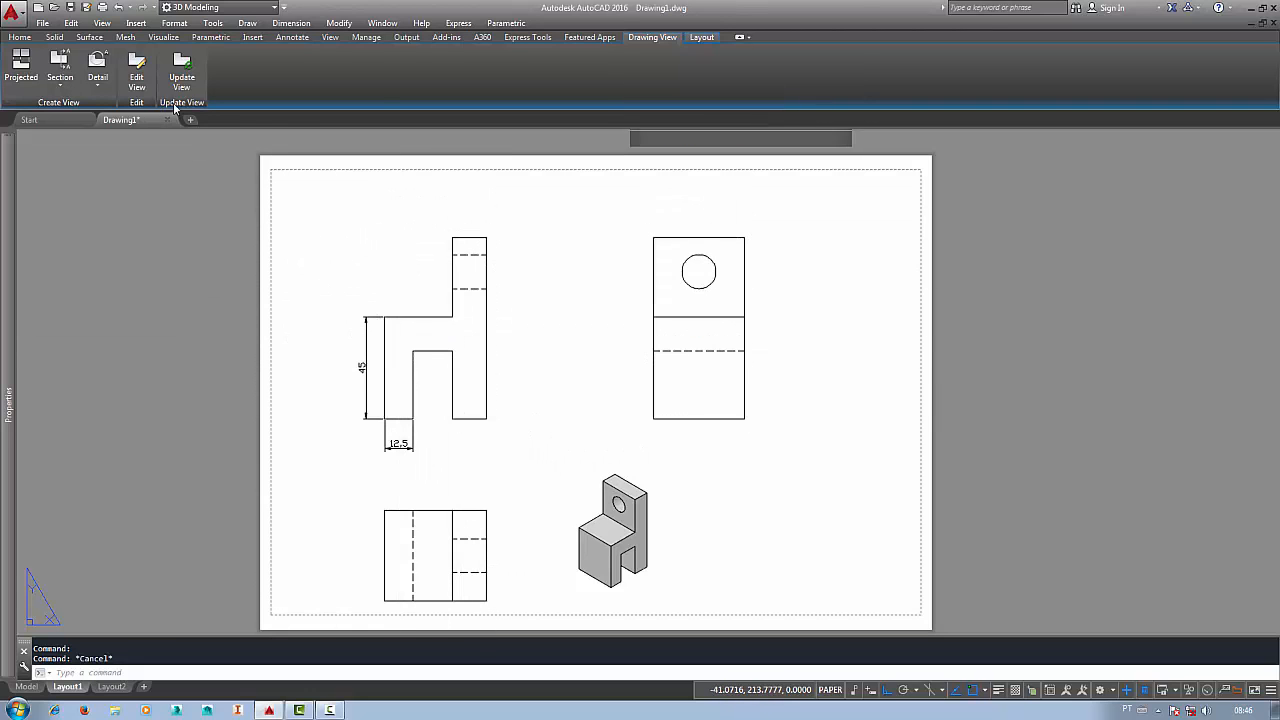
Step: Set the MD_Hidden layer's color to yellow
click(34, 38)
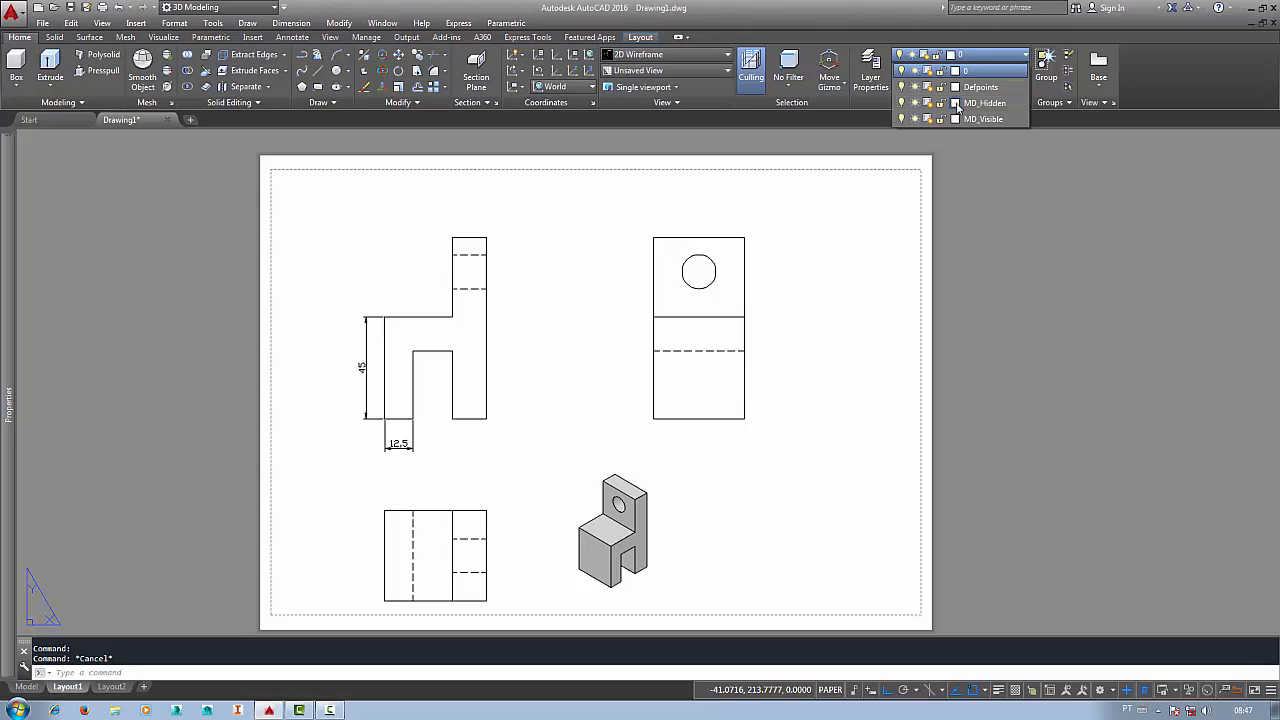
click(955, 103)
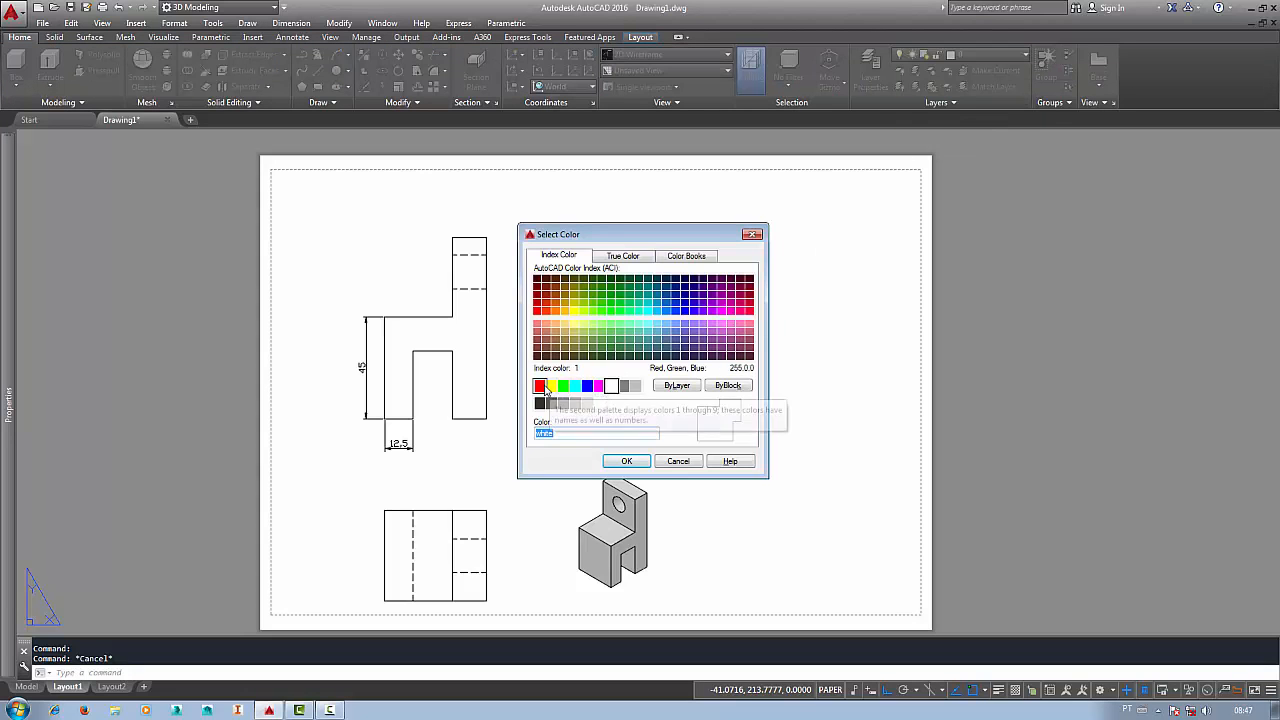
click(626, 461)
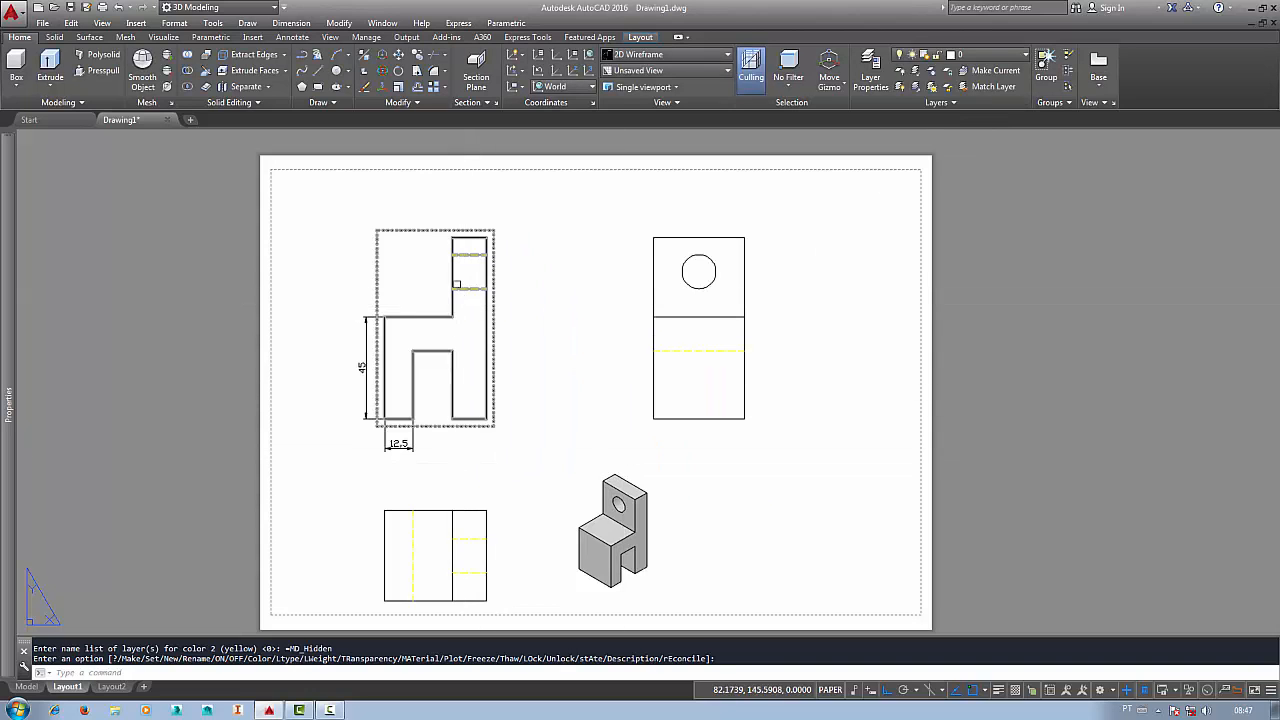
Step: Set the MD_Hidden layer's color to red
click(1006, 62)
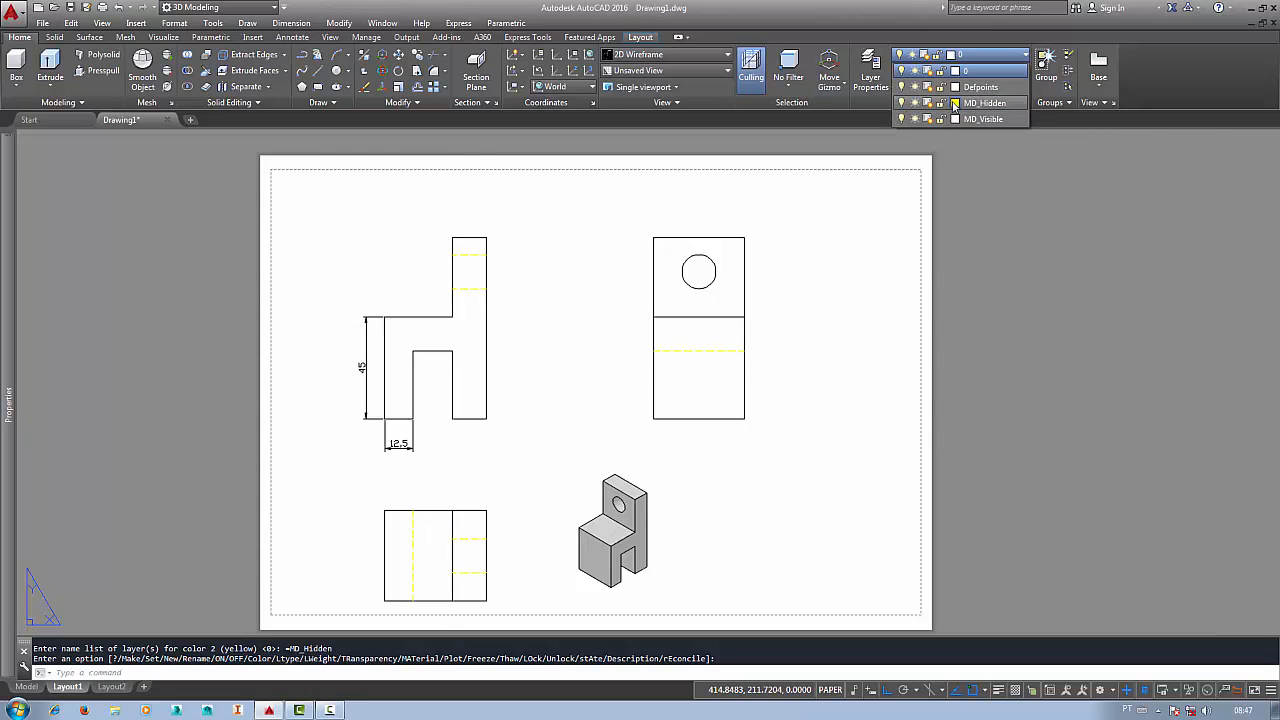
click(955, 103)
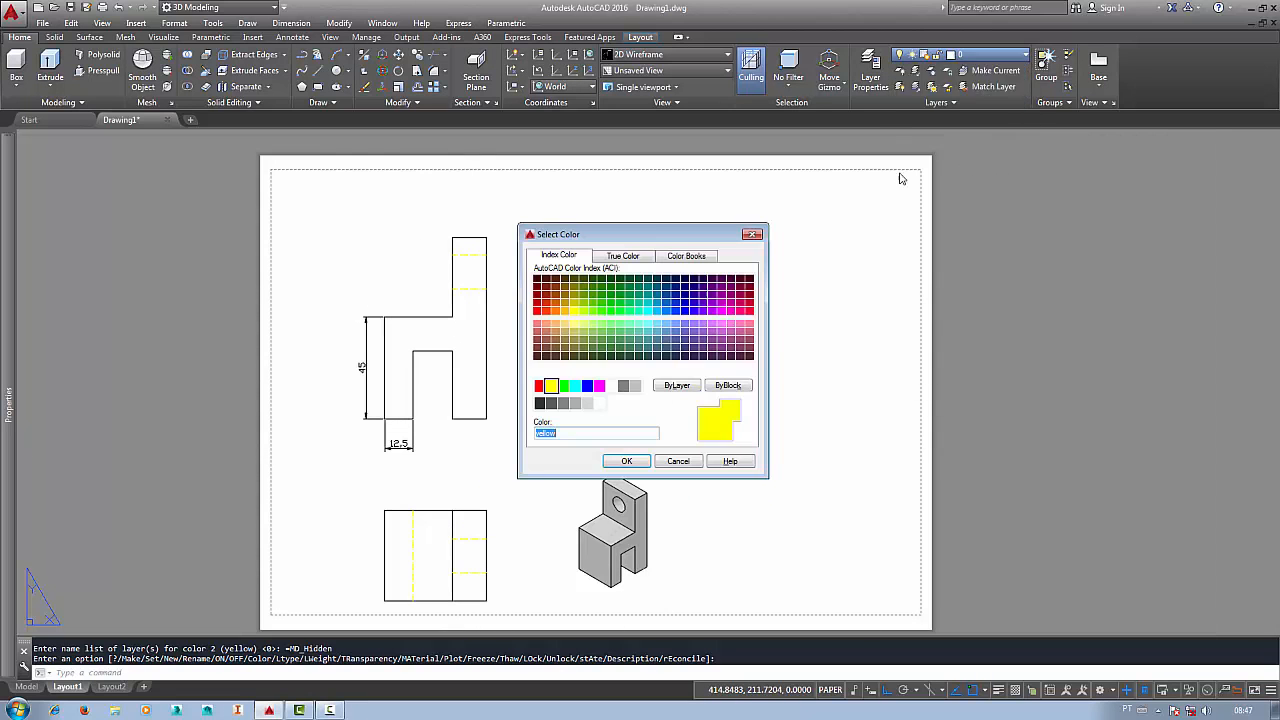
click(626, 461)
scroll(566, 288, up, 5)
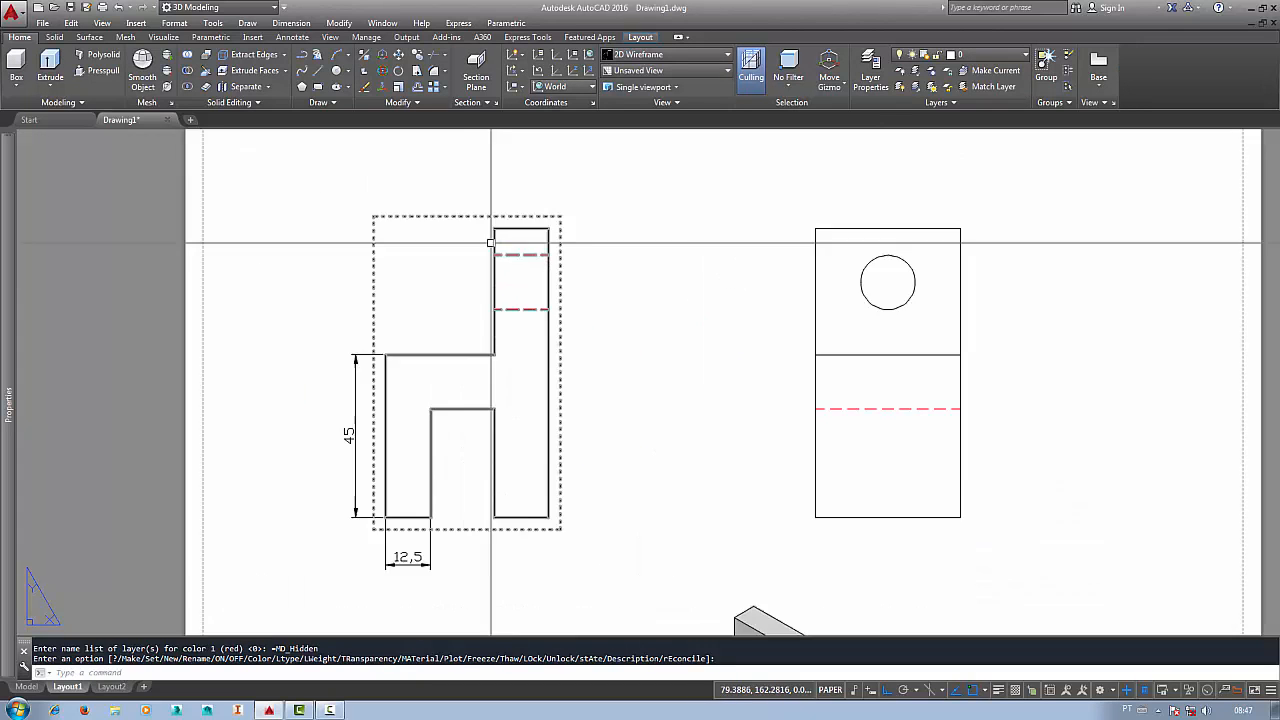
scroll(801, 352, down, 5)
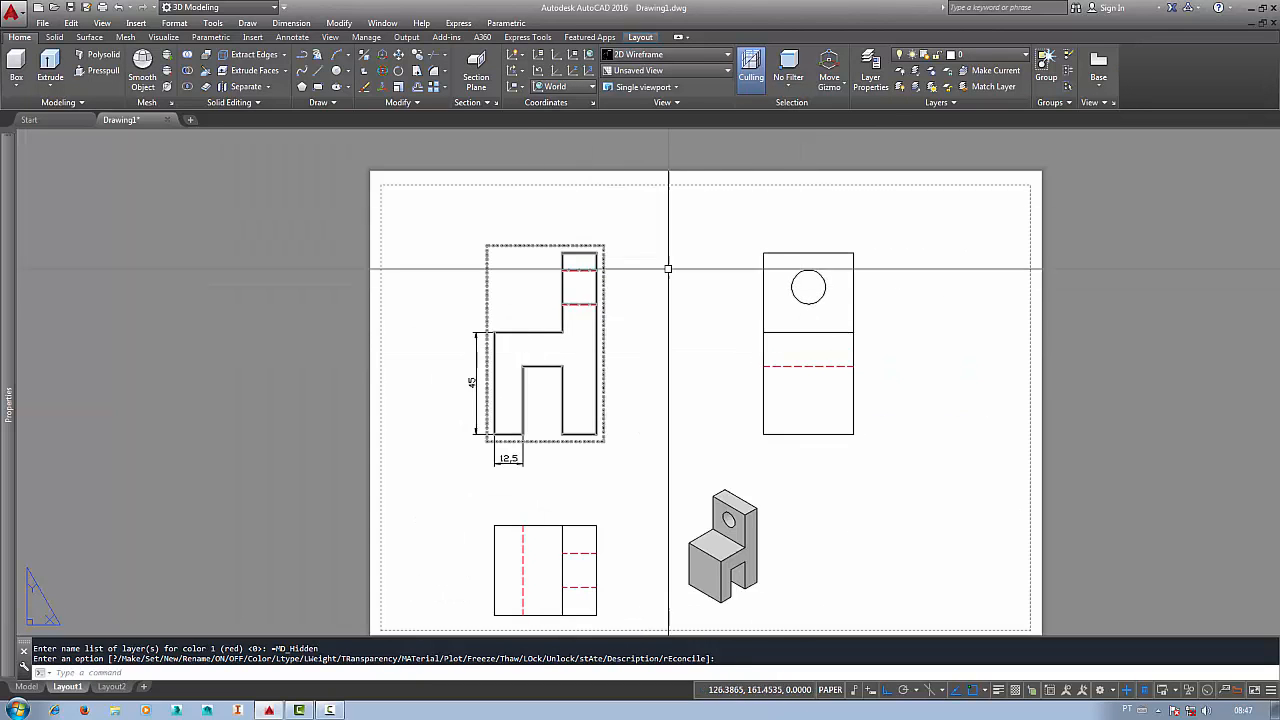
click(960, 54)
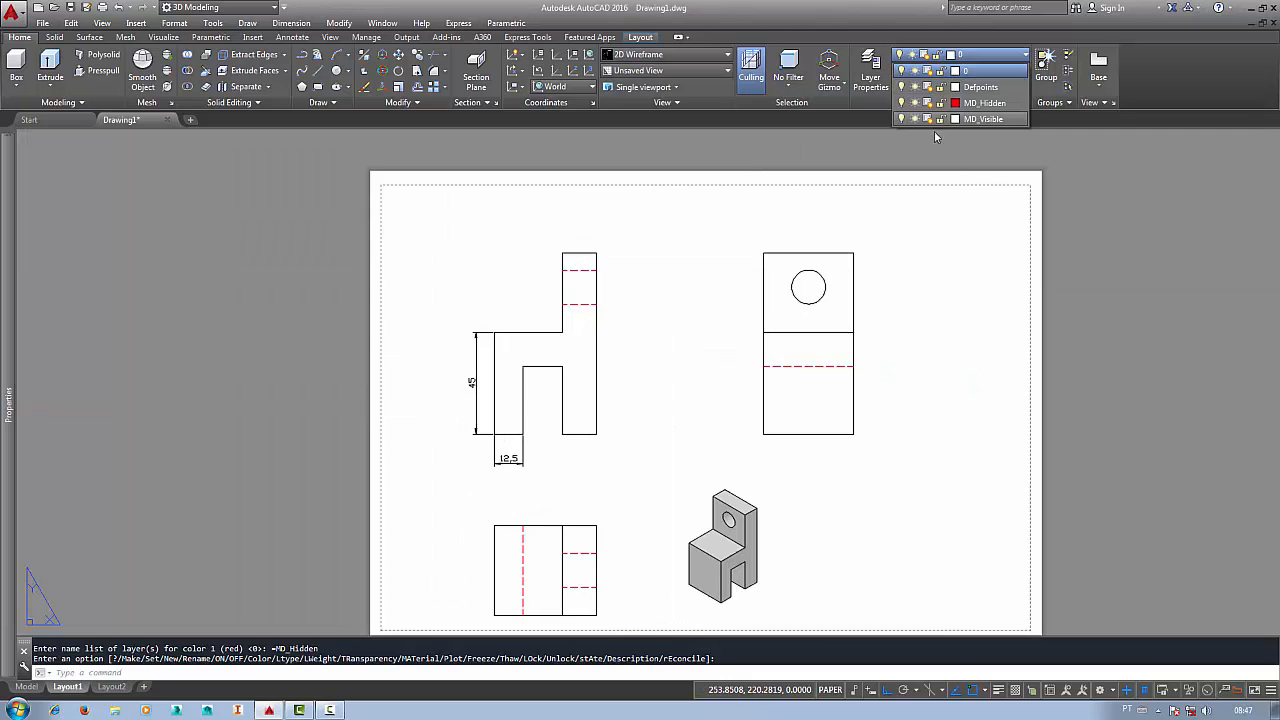
click(697, 349)
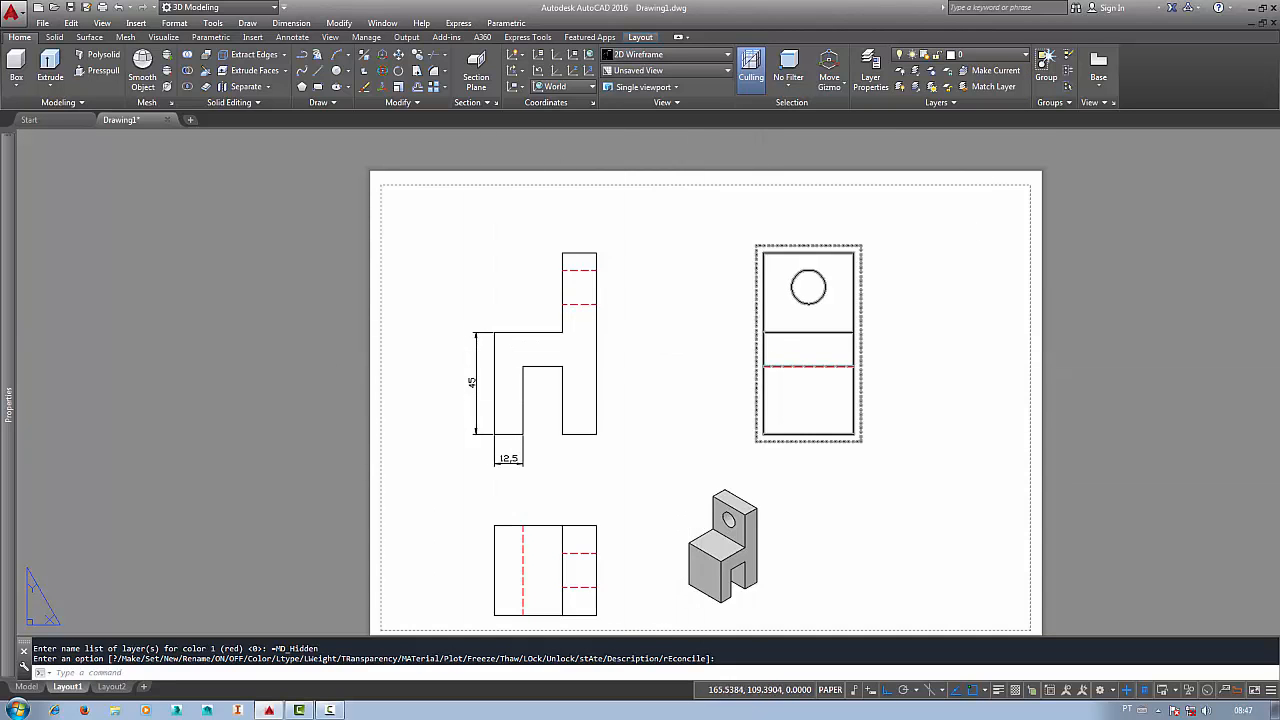
middle_drag(737, 380, 660, 358)
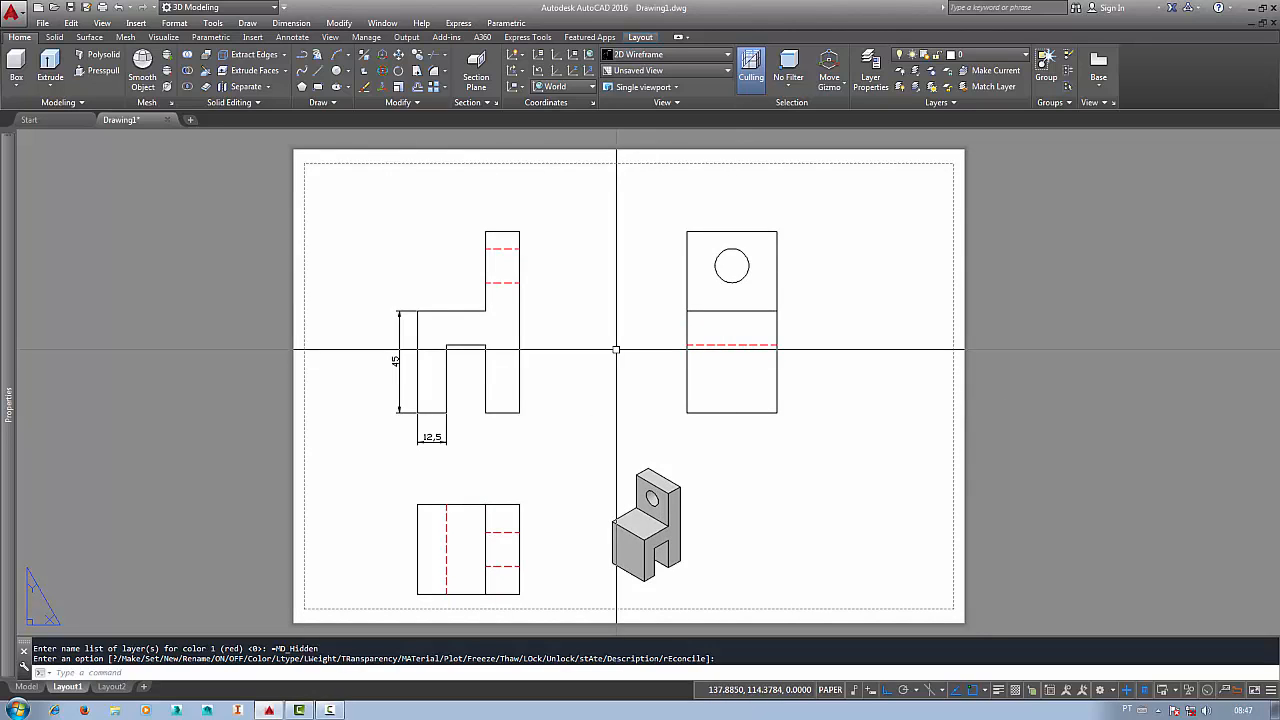
click(641, 37)
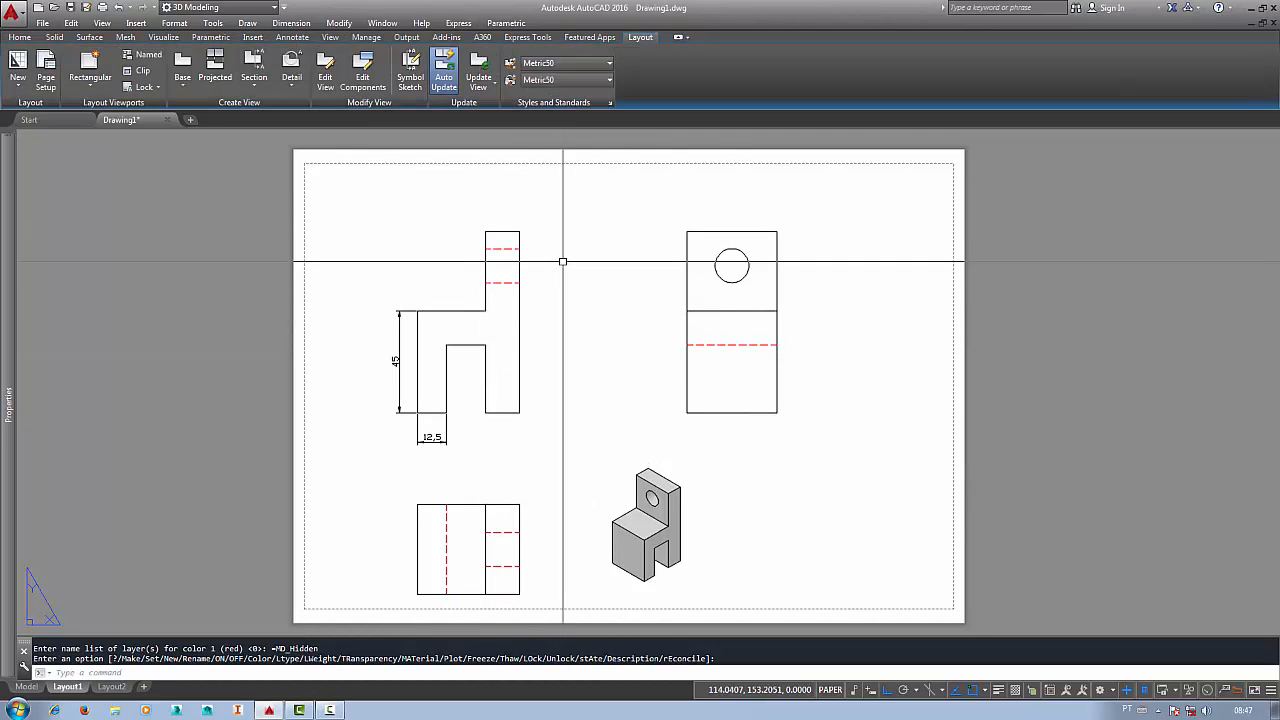
scroll(497, 286, up, 2)
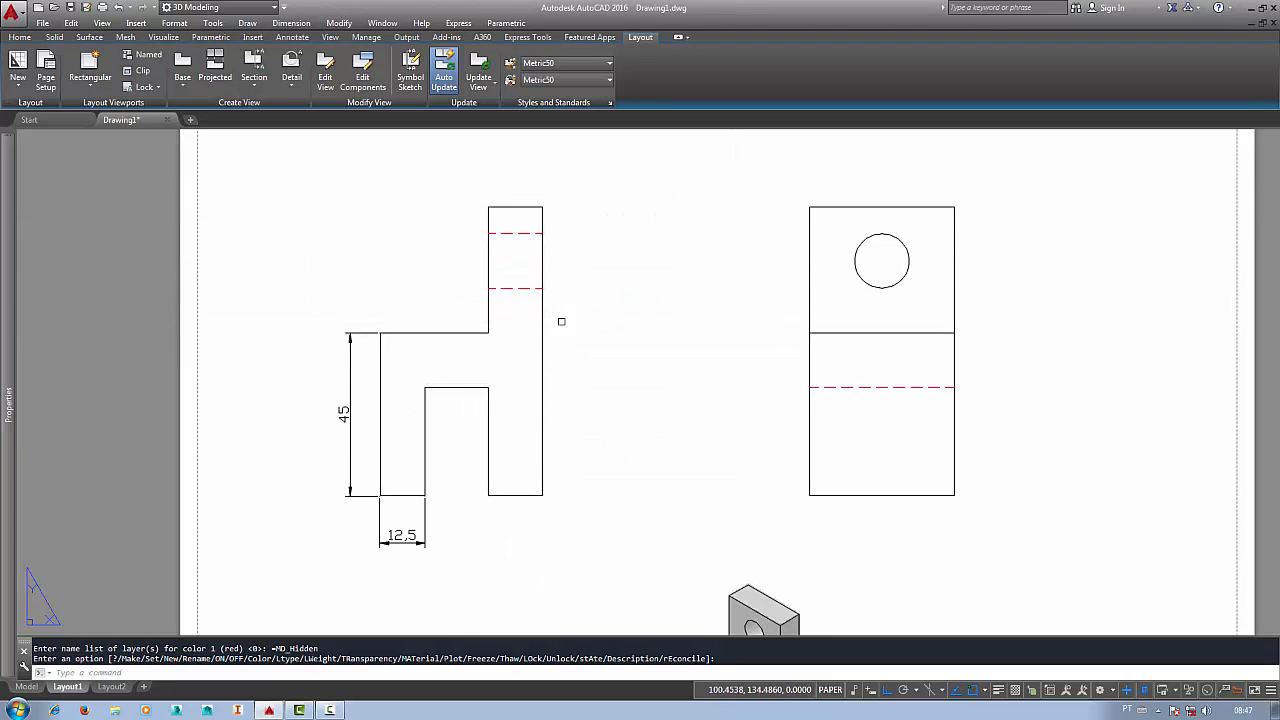
scroll(571, 300, down, 2)
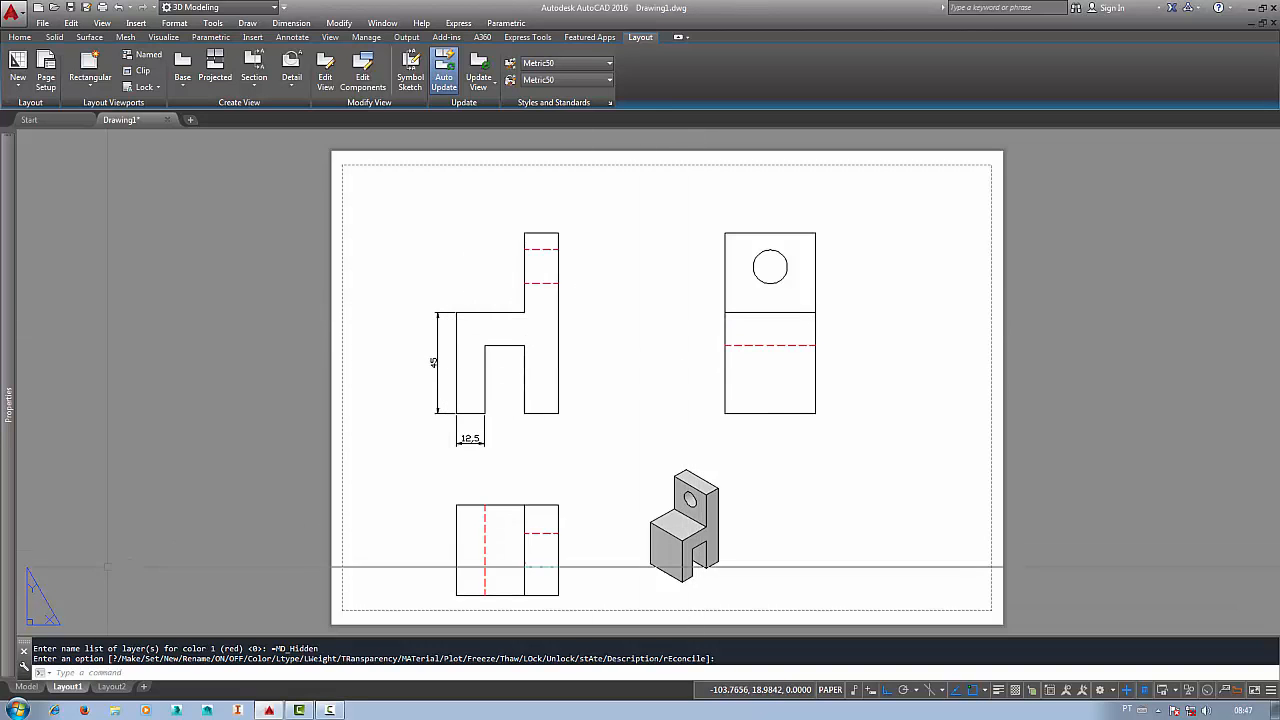
click(30, 688)
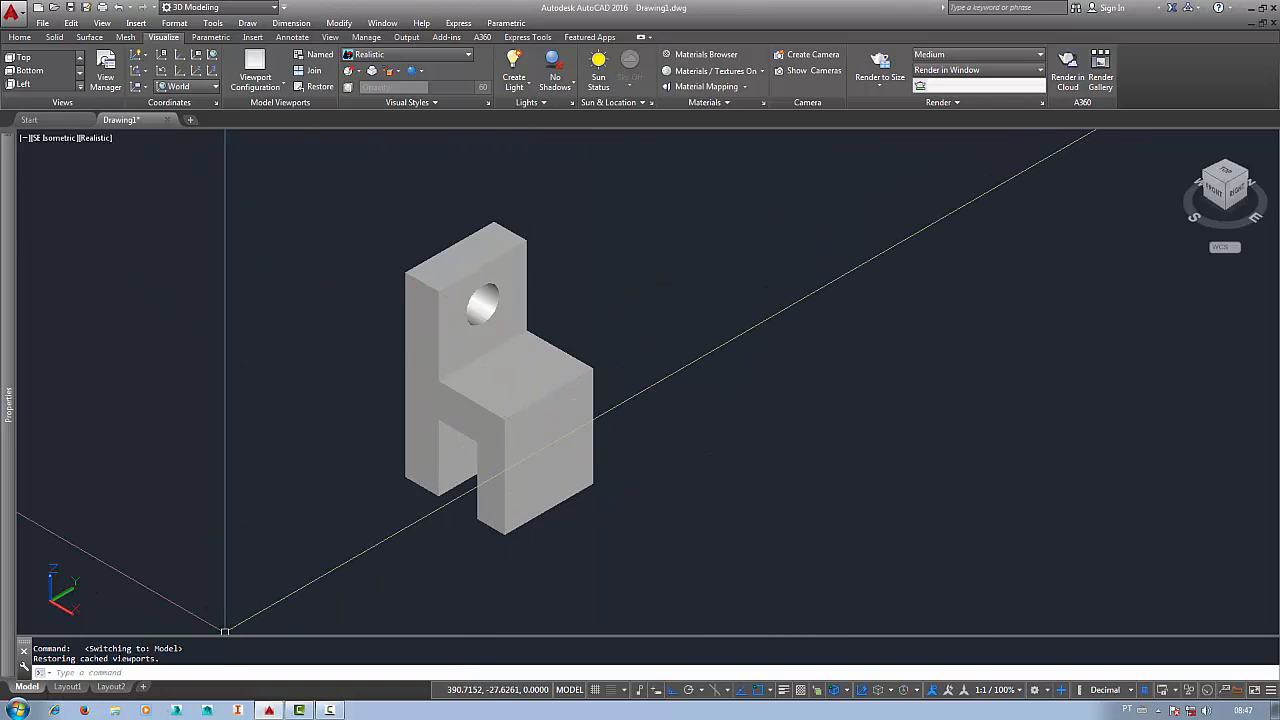
click(66, 688)
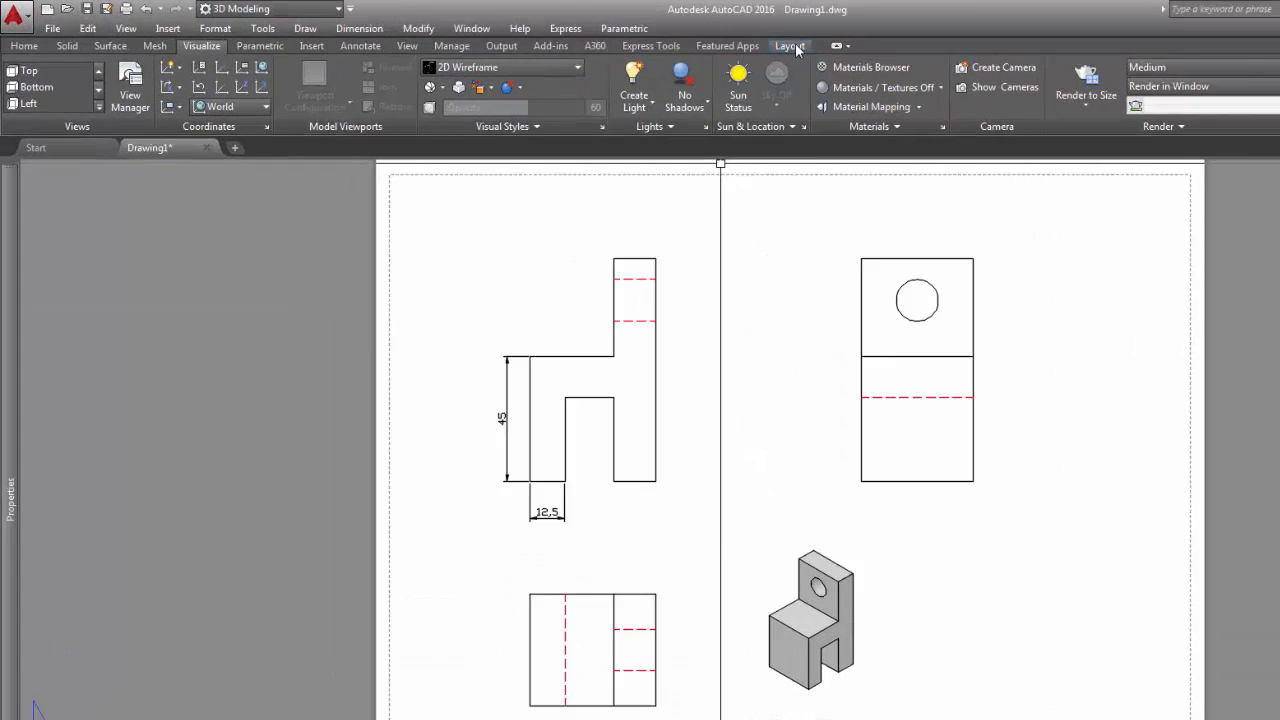
Step: Start a full section view from the projected view with the hole, drawing a vertical cutting line through the hole's center past both ends
click(640, 37)
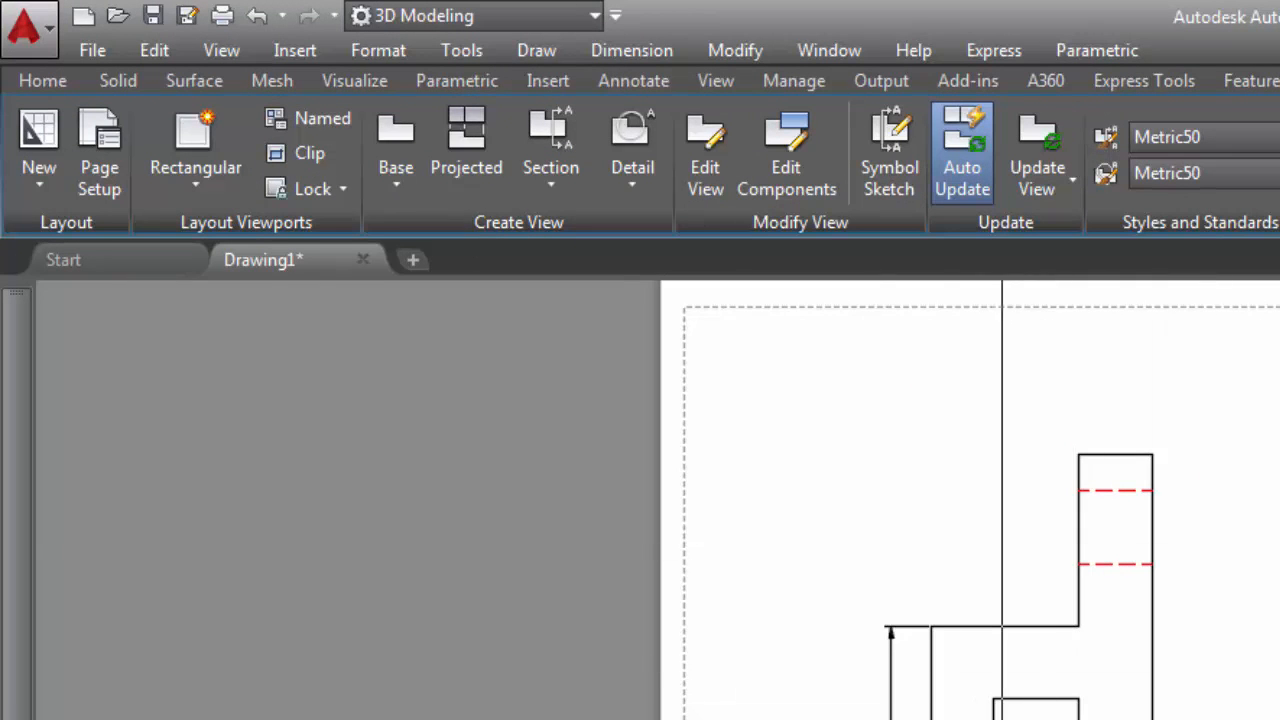
click(556, 180)
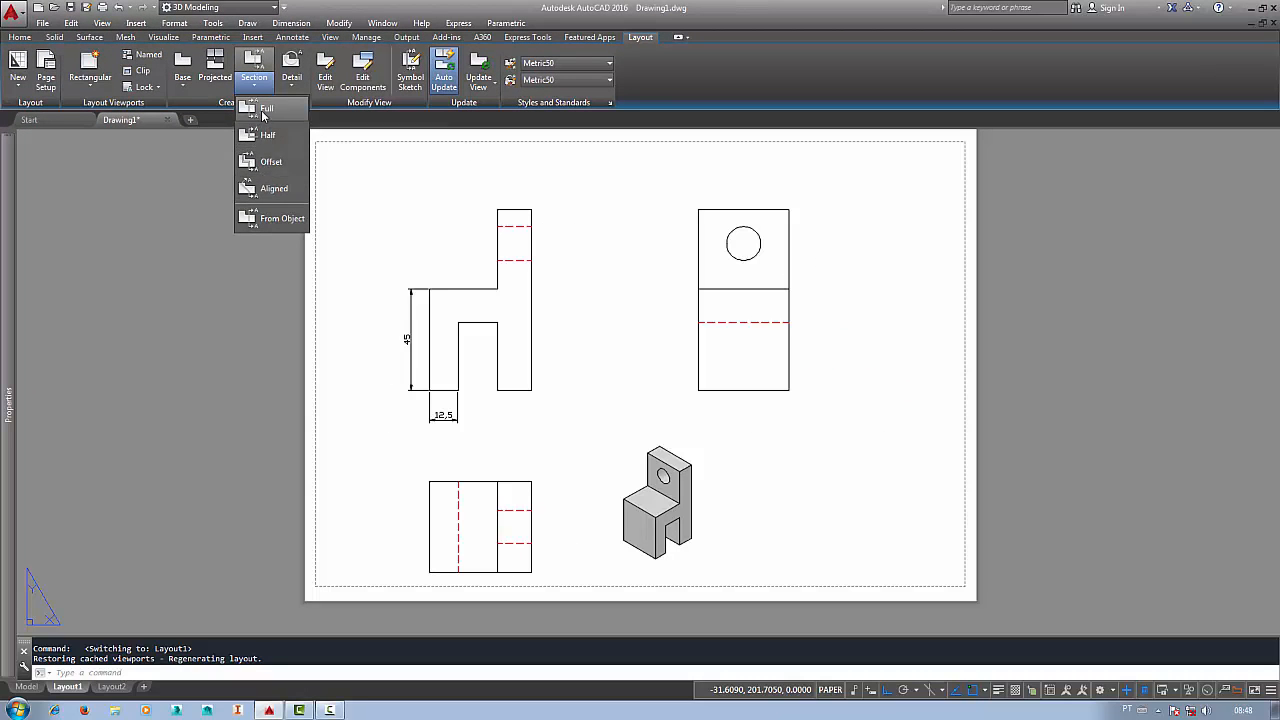
click(262, 117)
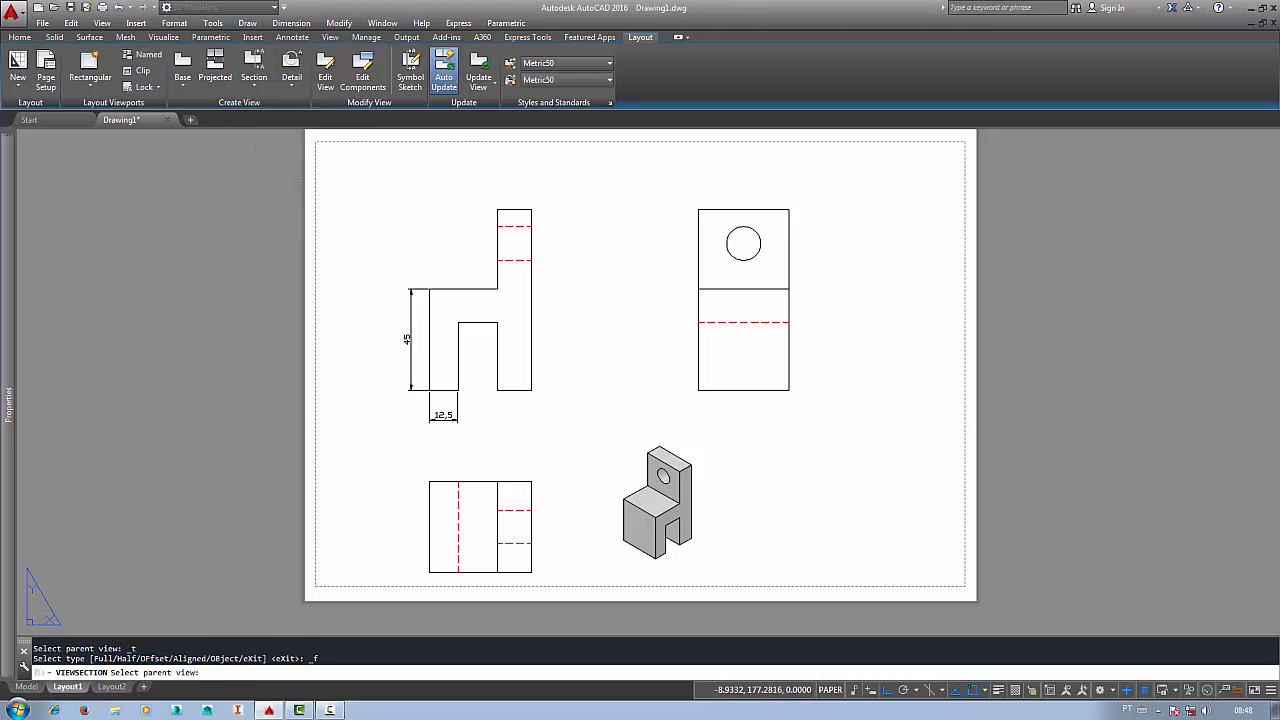
click(757, 360)
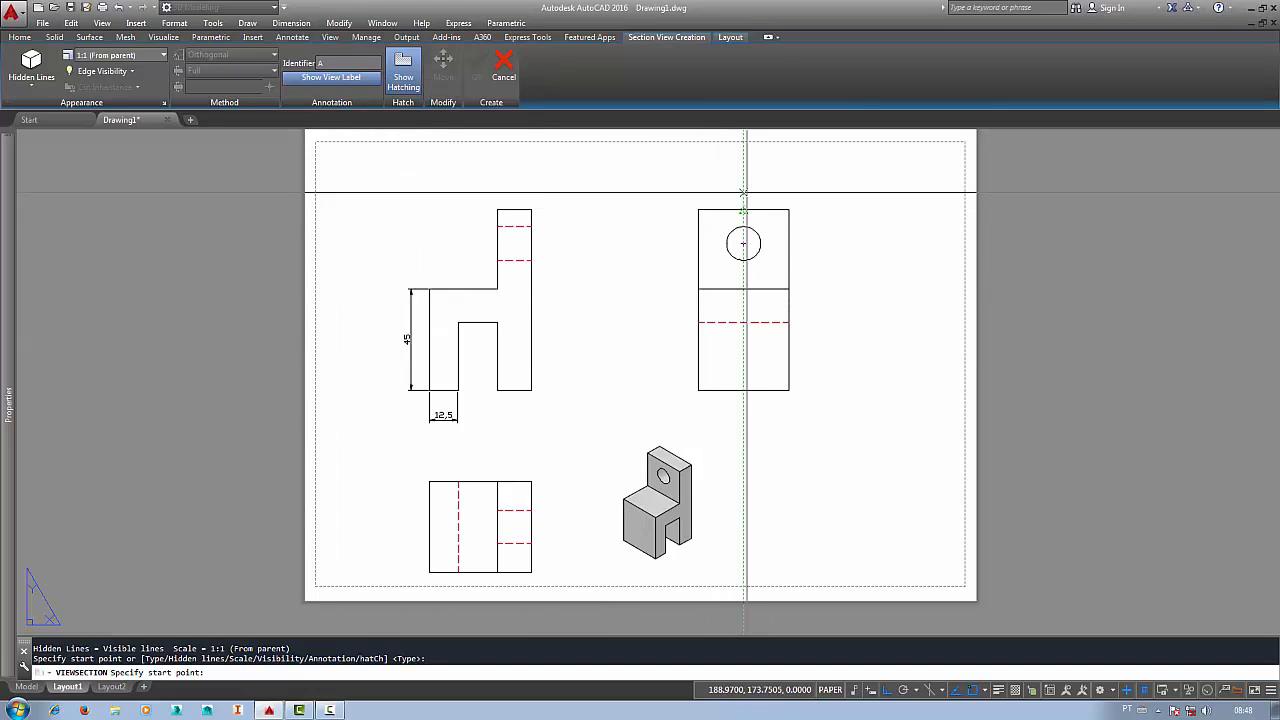
click(747, 175)
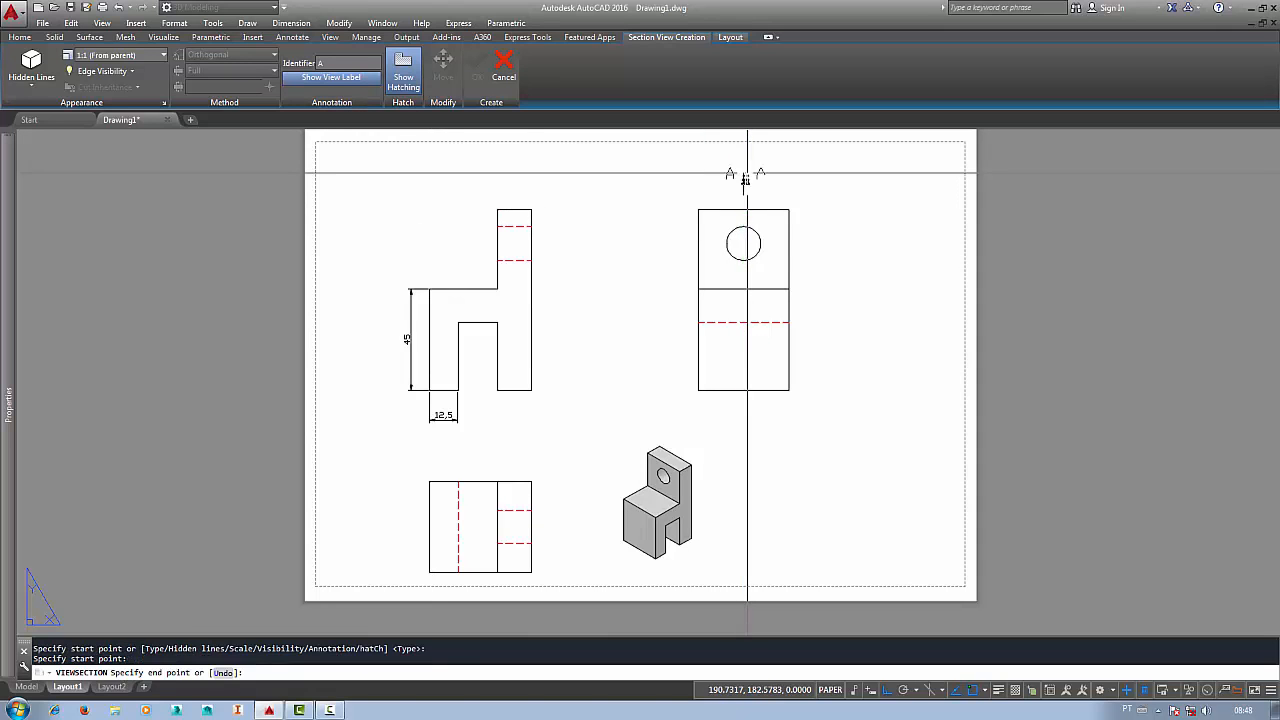
click(743, 410)
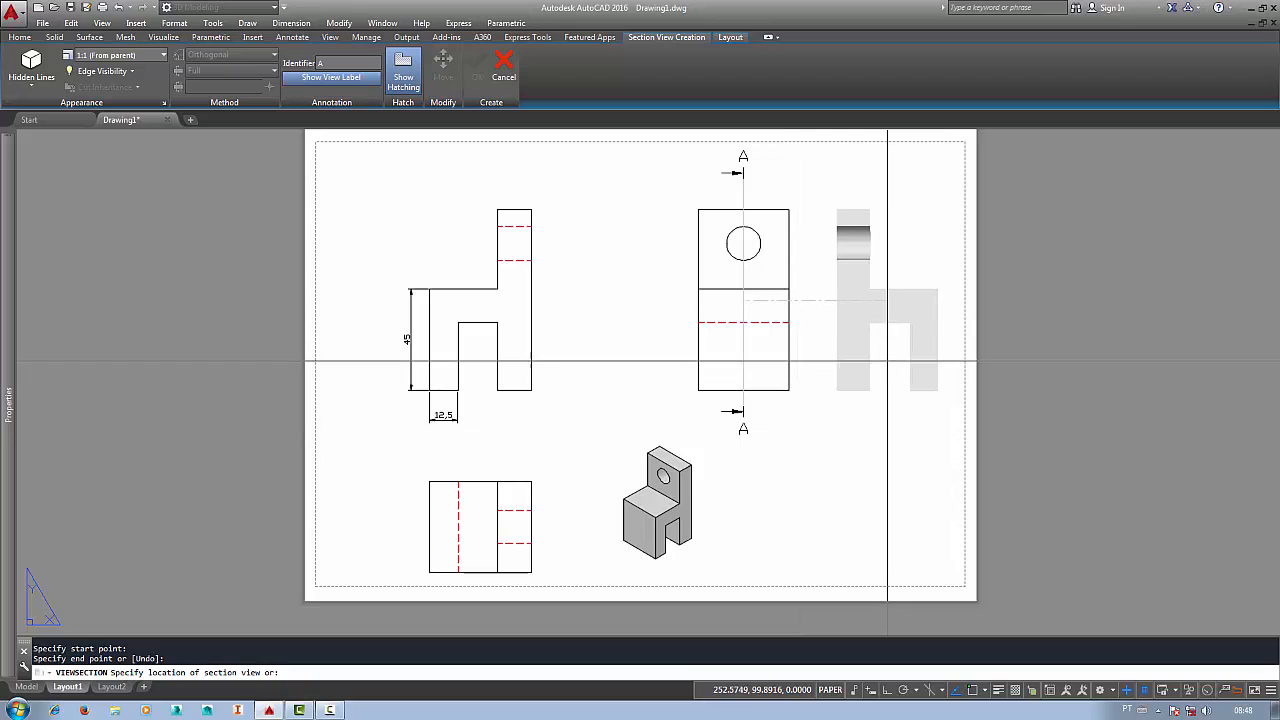
Step: Toggle the section's view label off and back on, and place the section view to the right of its parent view
click(312, 79)
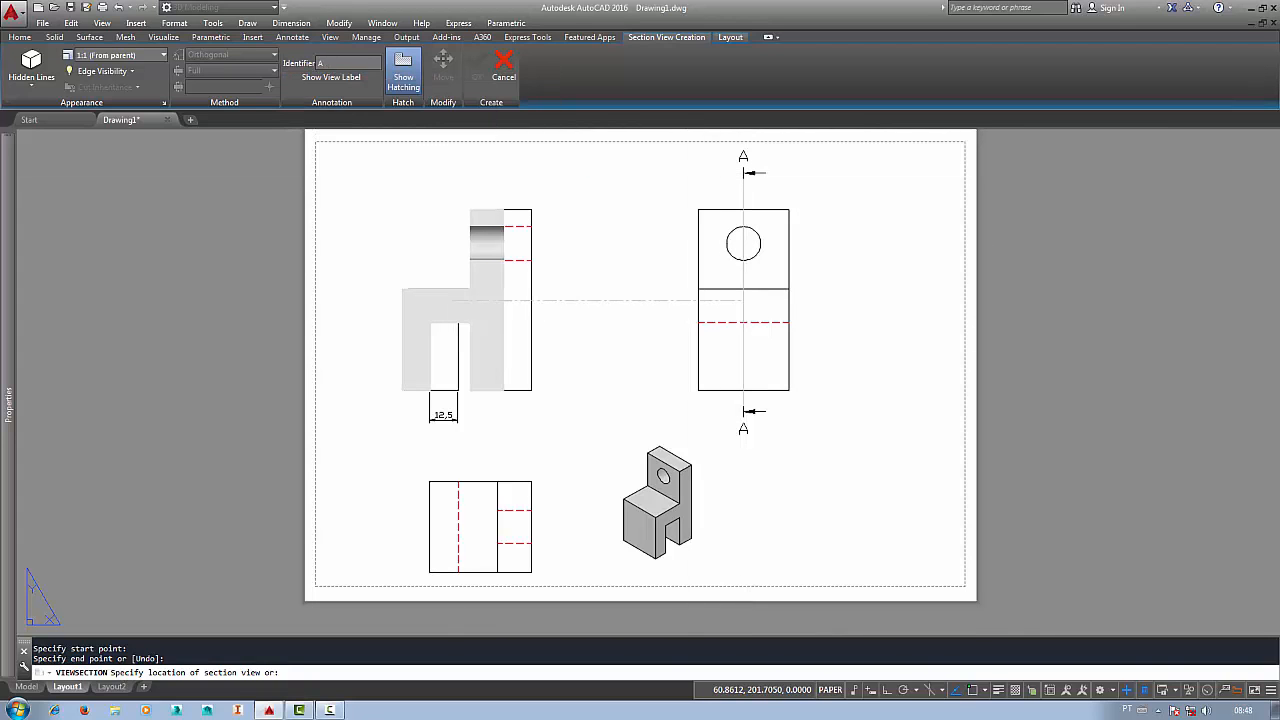
click(331, 77)
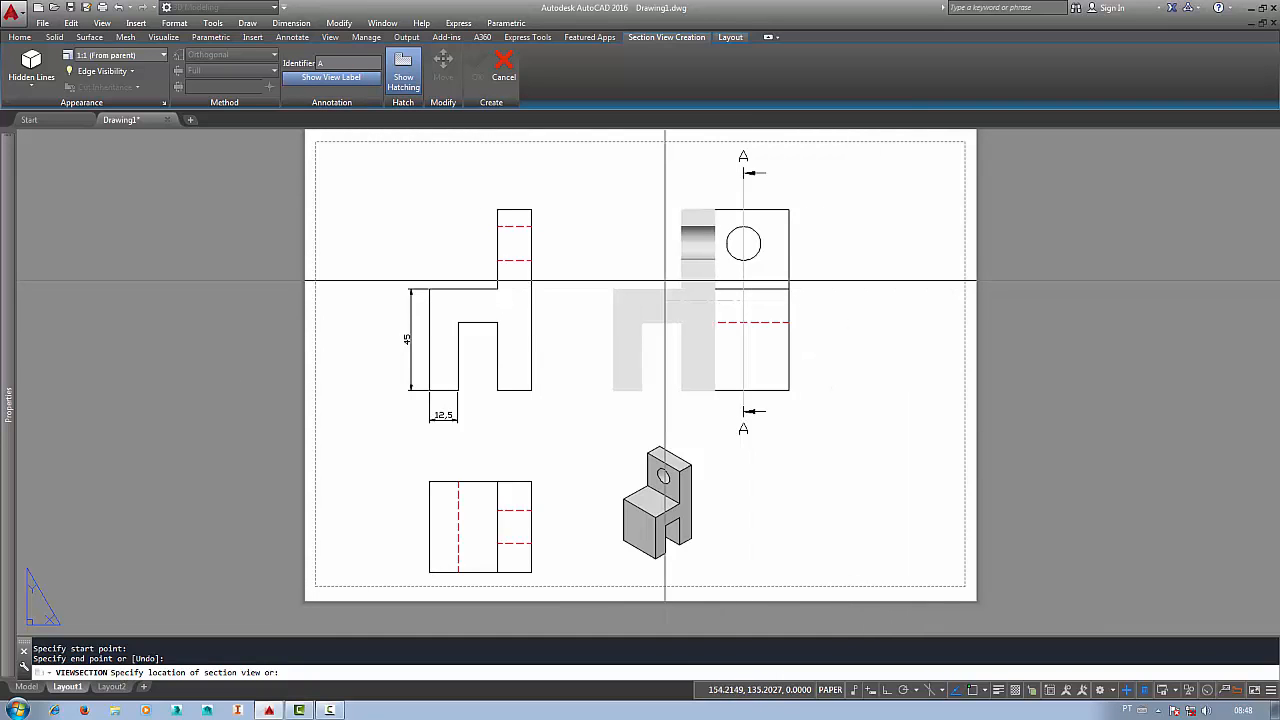
click(898, 273)
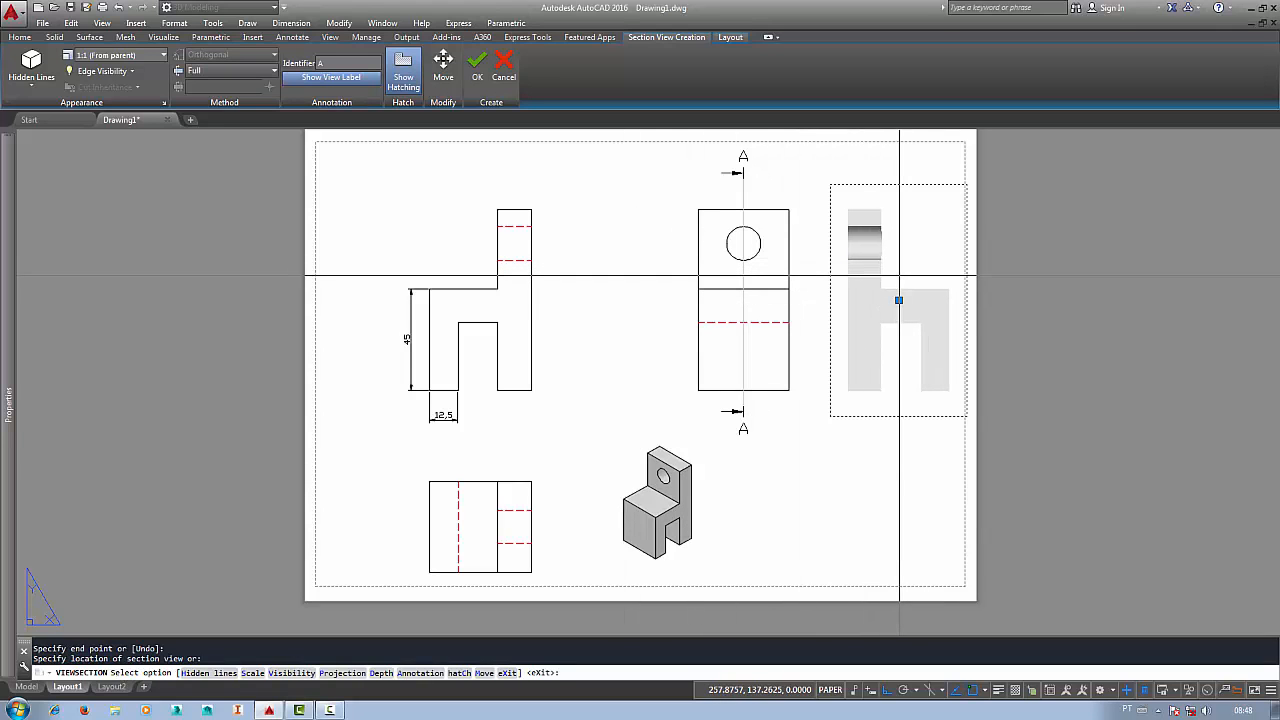
Step: Try the Slice depth on the section view and return it to Full
click(401, 80)
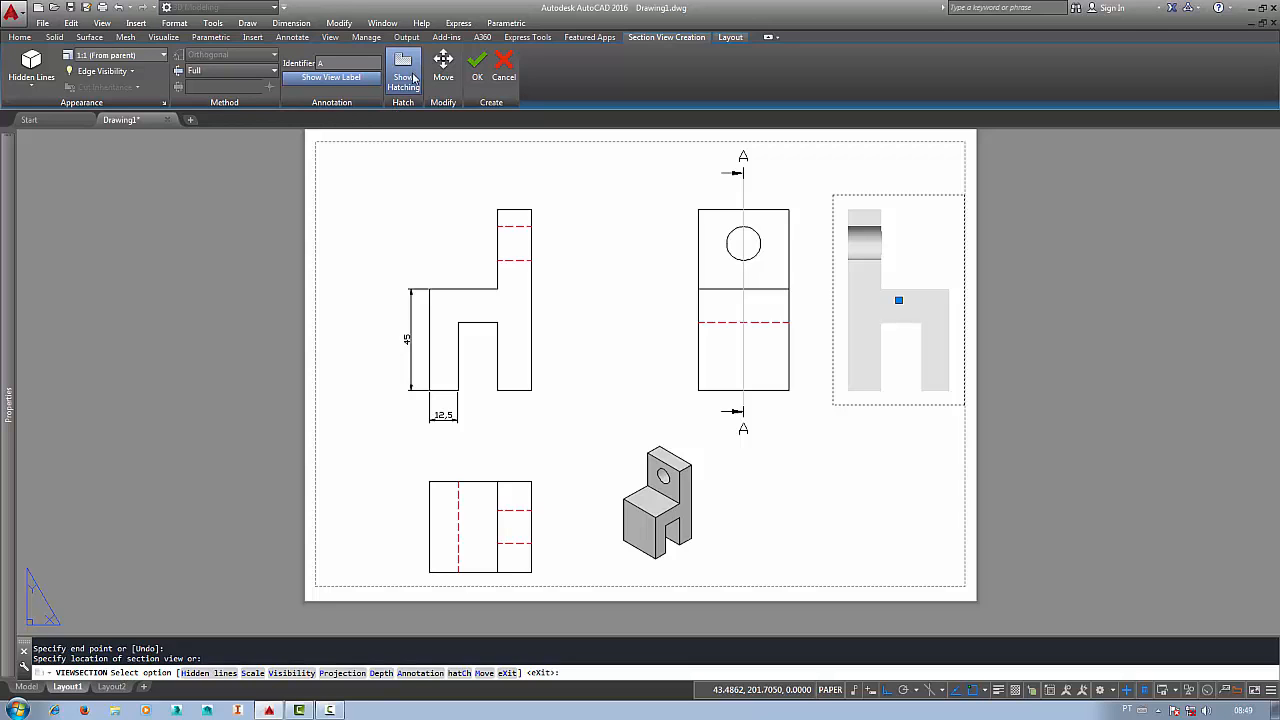
click(274, 70)
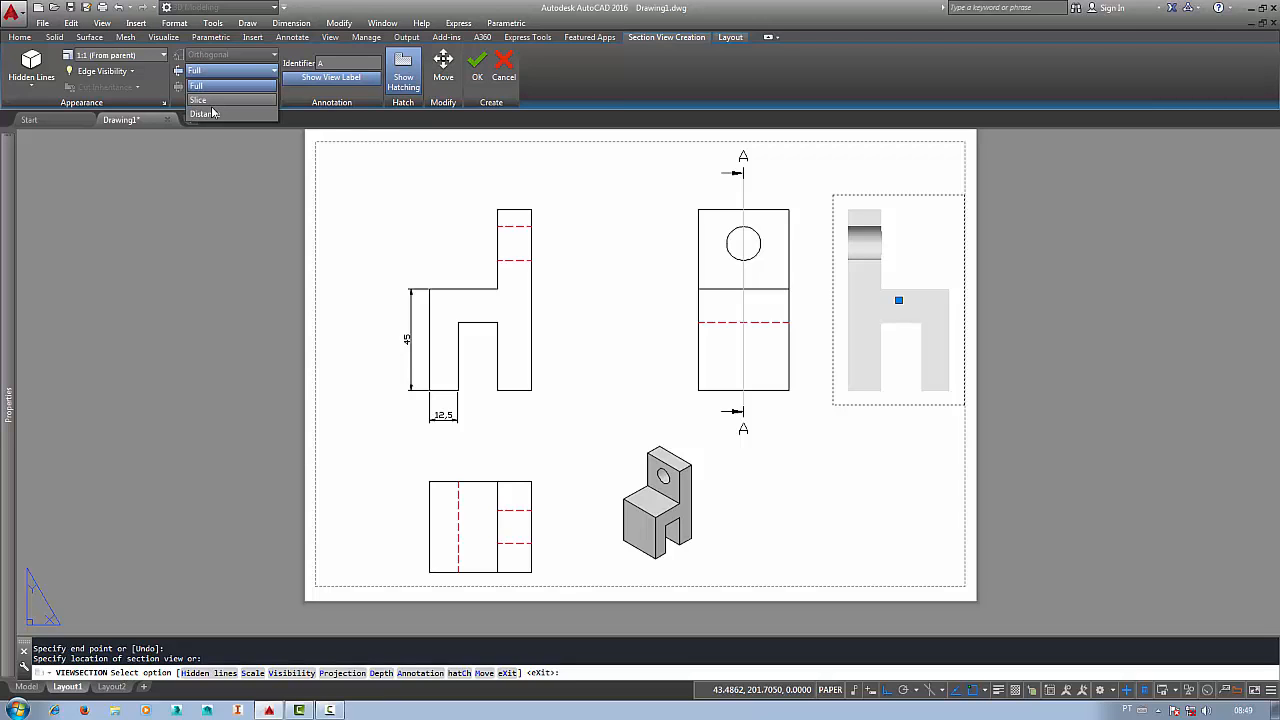
click(205, 100)
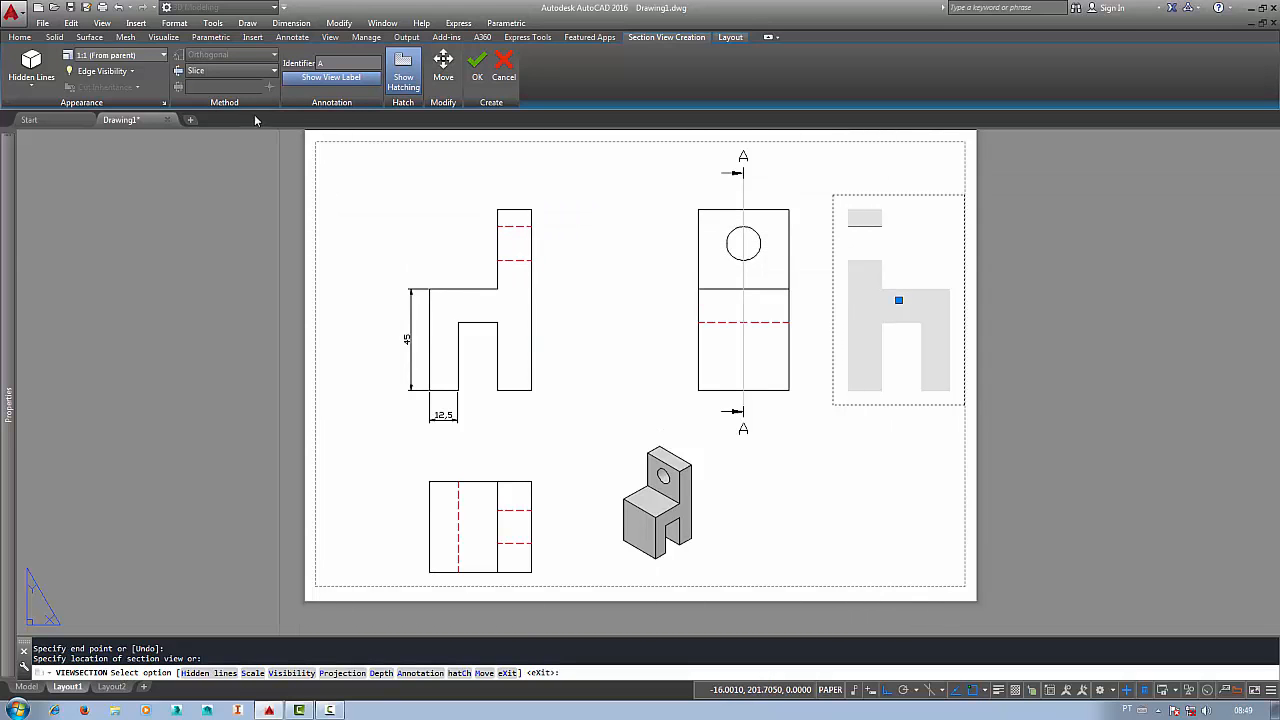
click(245, 71)
click(198, 86)
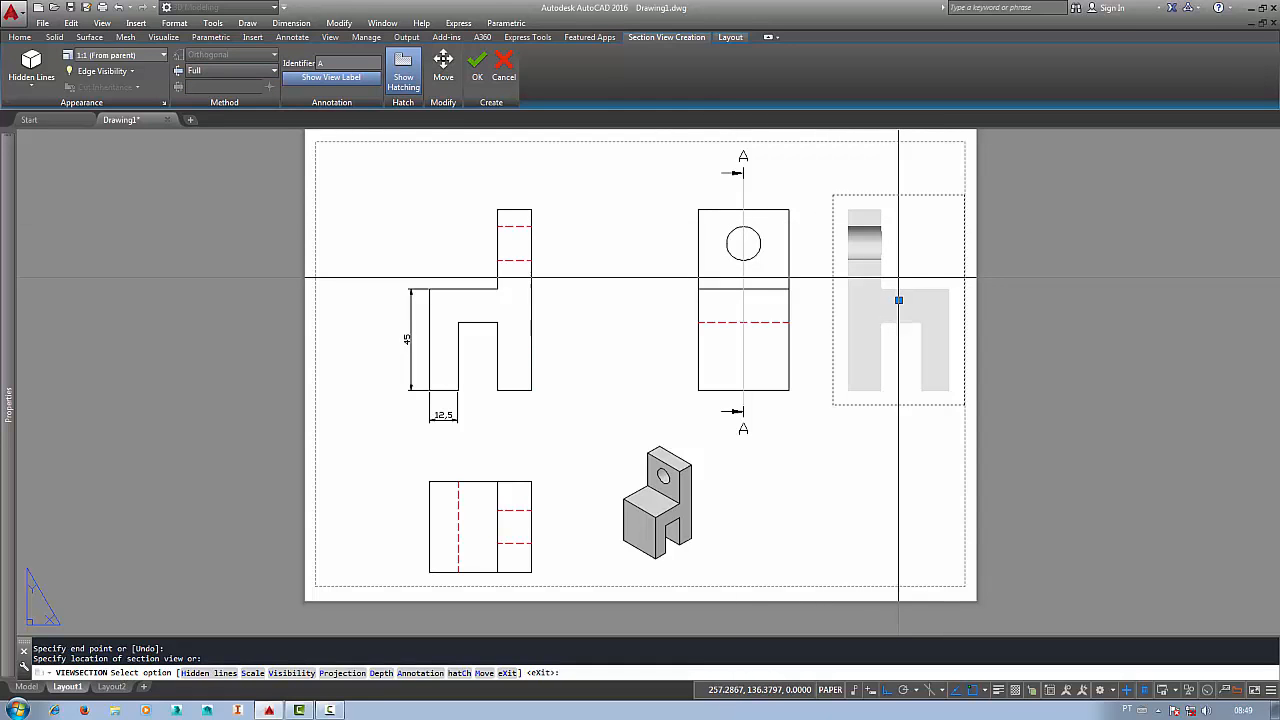
Step: Finish creating the full section view with hatching shown
click(897, 274)
key(Return)
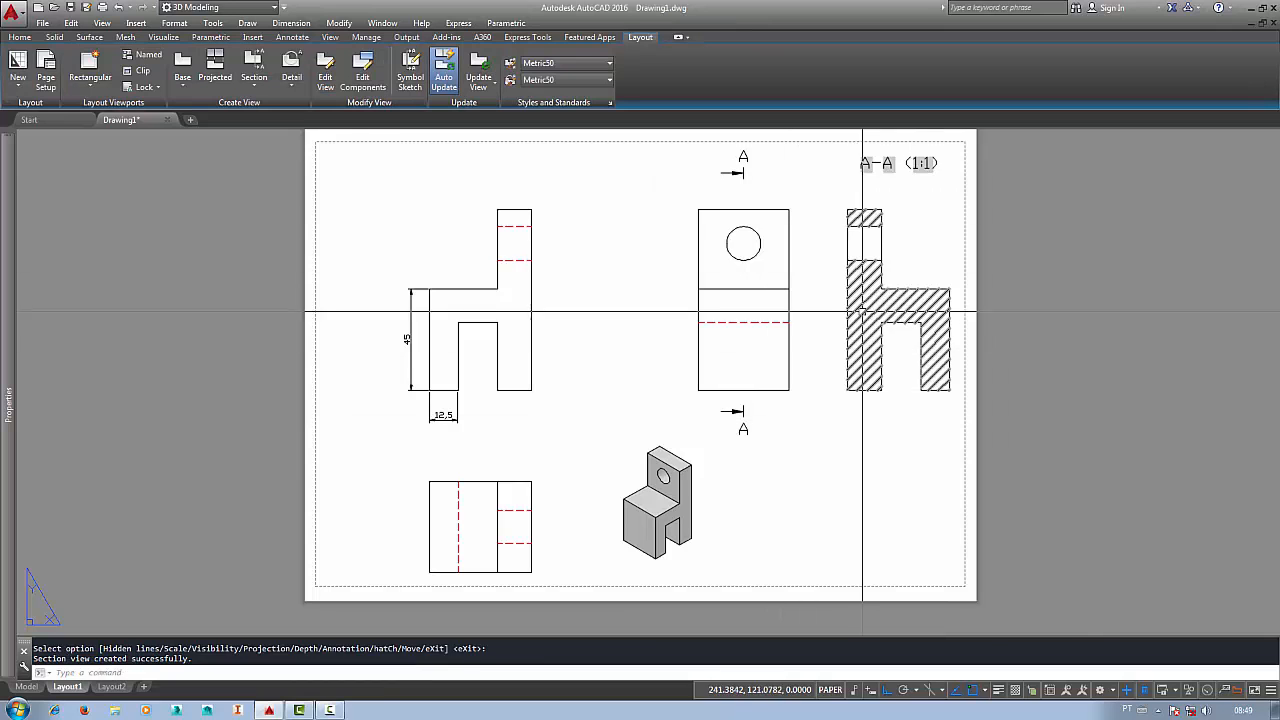
Step: Move the section view's label from above the view to just below it
click(901, 171)
click(898, 167)
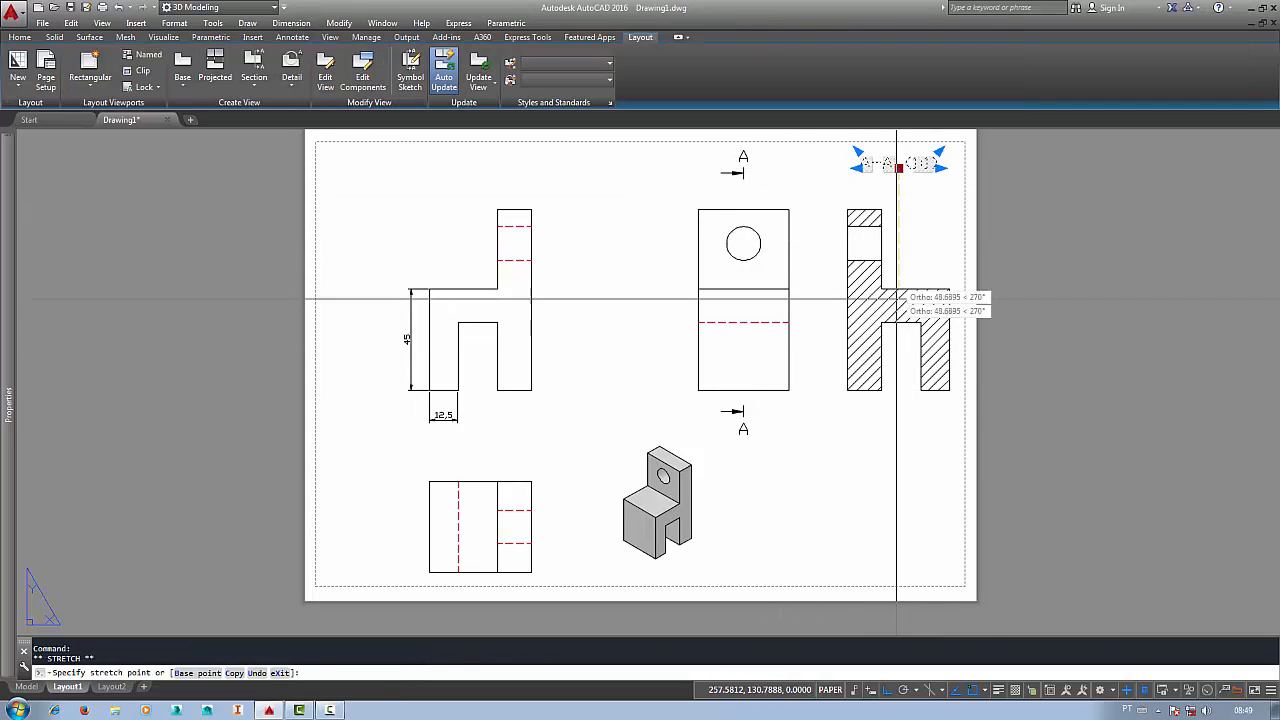
click(890, 418)
click(893, 467)
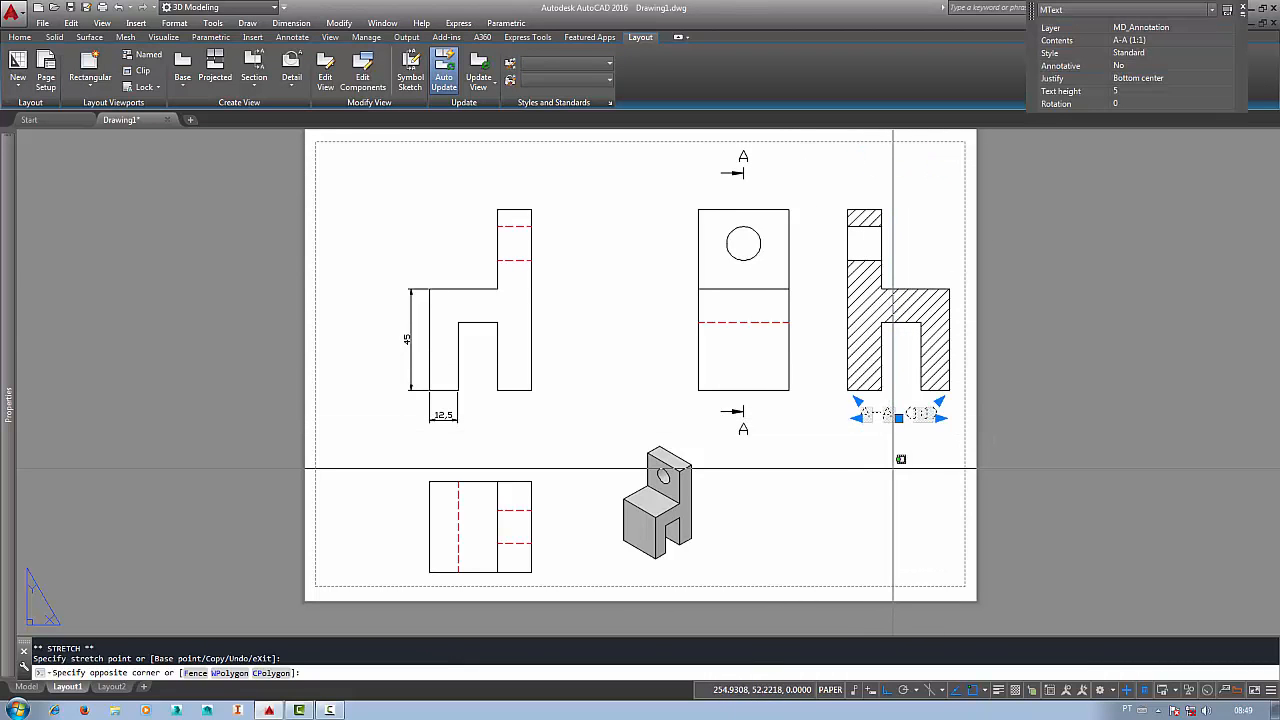
click(898, 427)
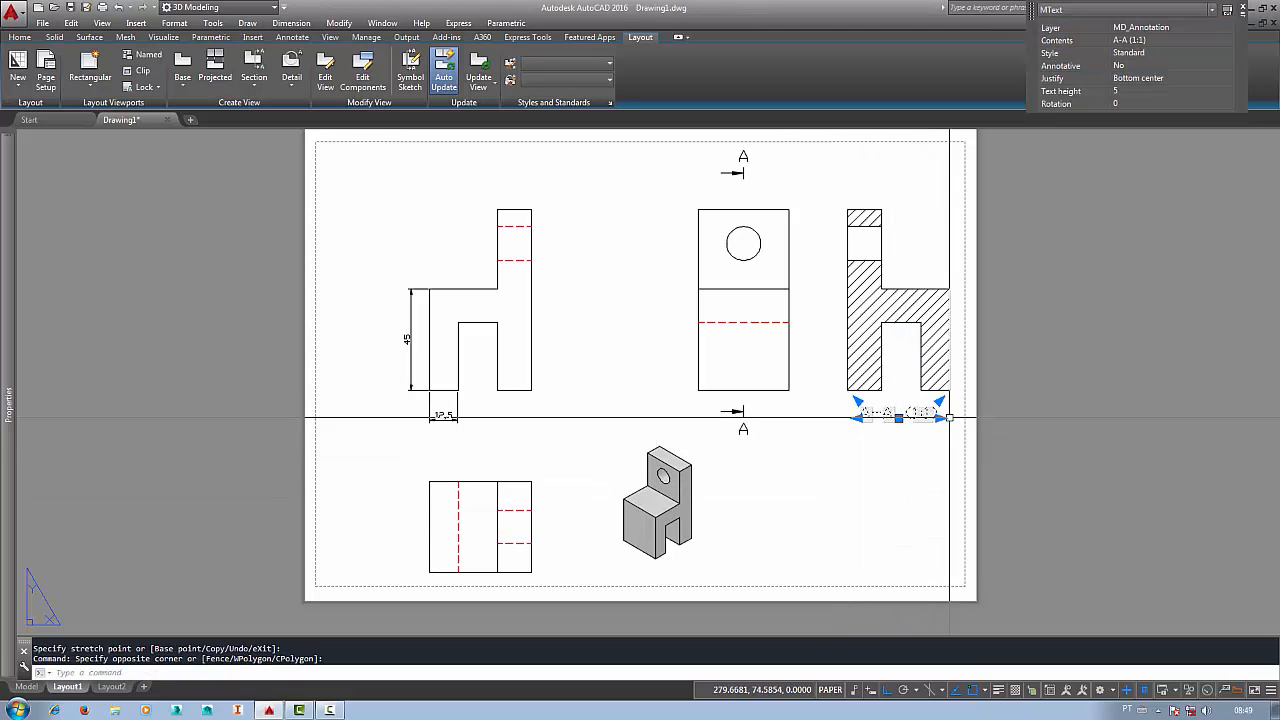
Step: Narrow the section label so the scale wraps onto a second line, and reposition it lower and centered beneath the section view
click(939, 418)
click(880, 418)
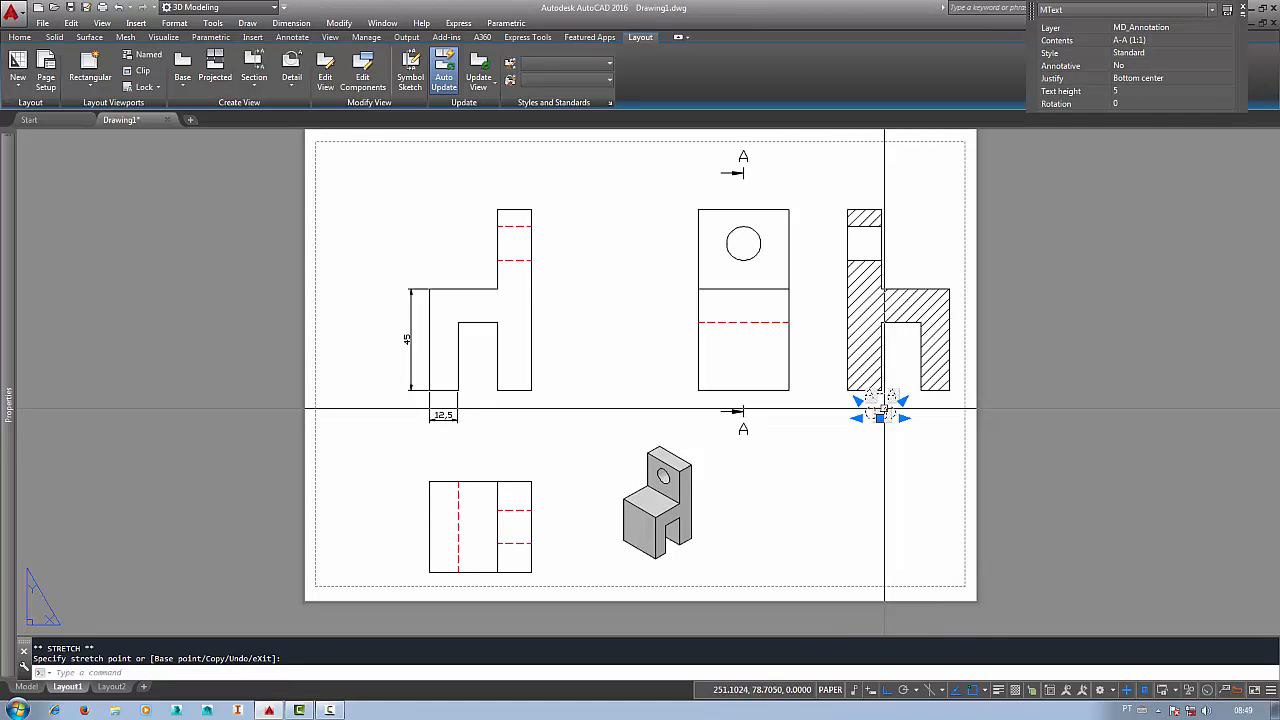
click(880, 418)
click(880, 429)
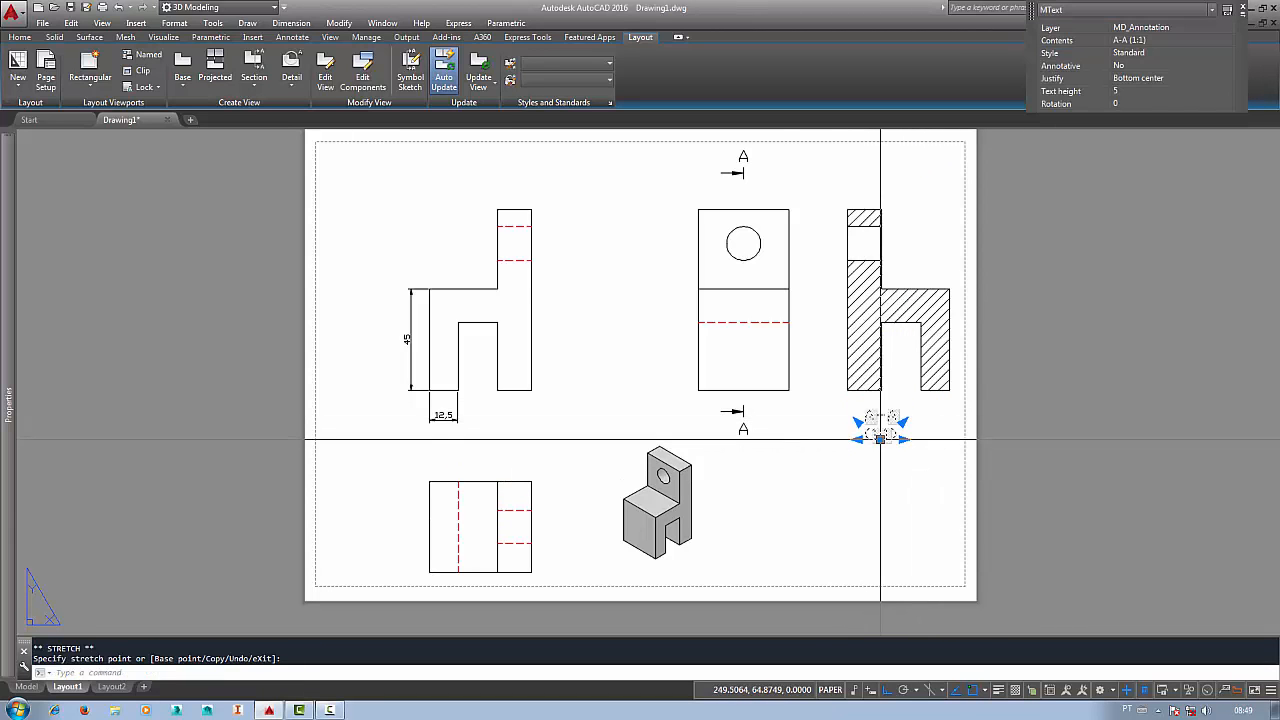
click(880, 429)
click(912, 457)
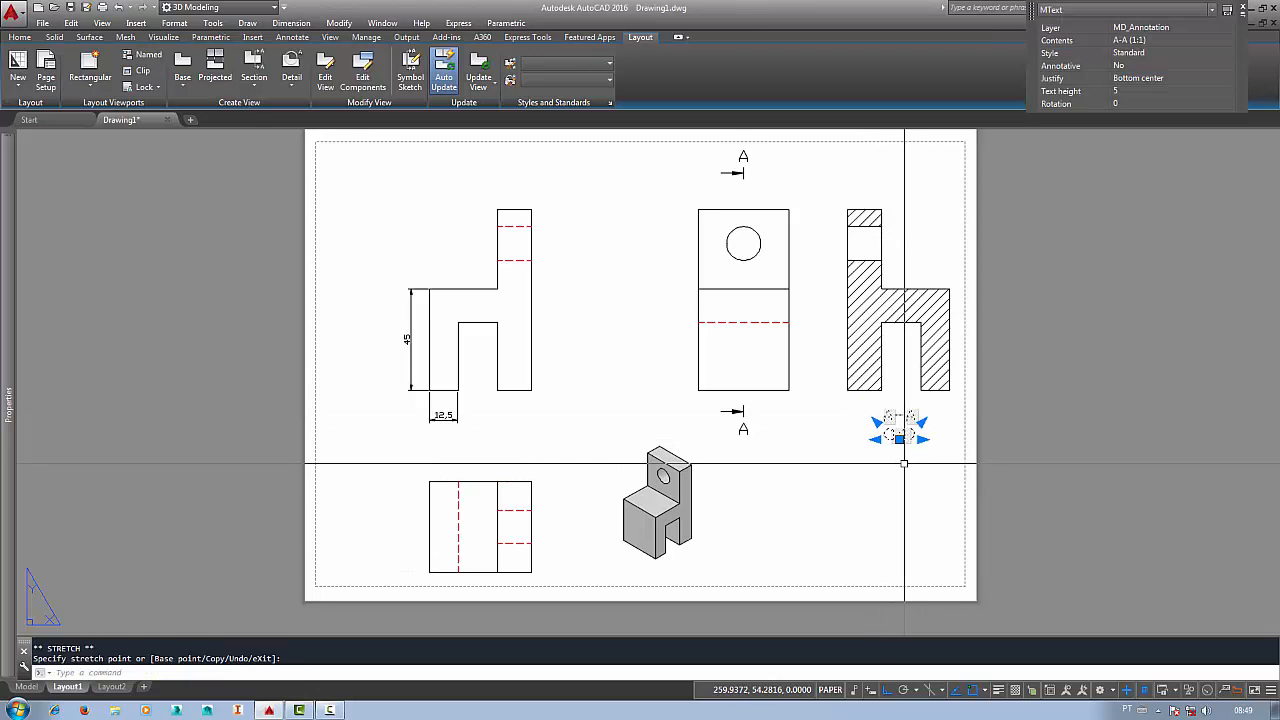
middle_drag(881, 468, 822, 479)
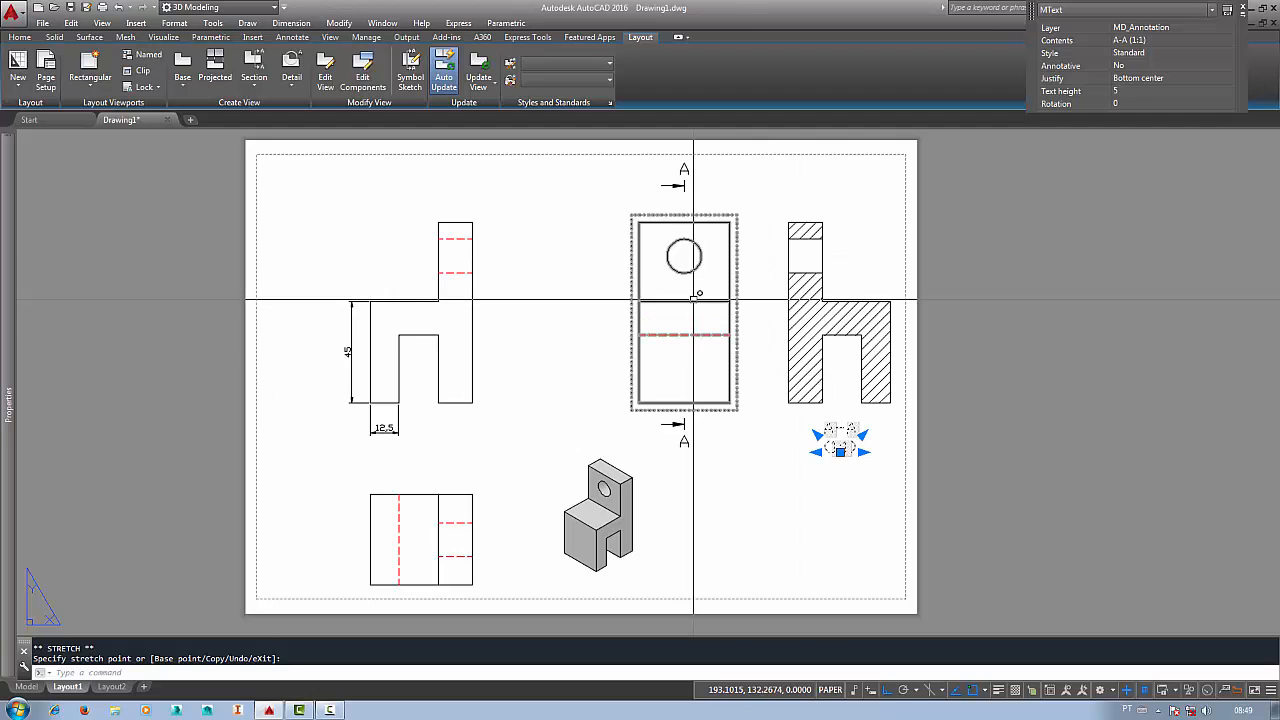
key(Escape)
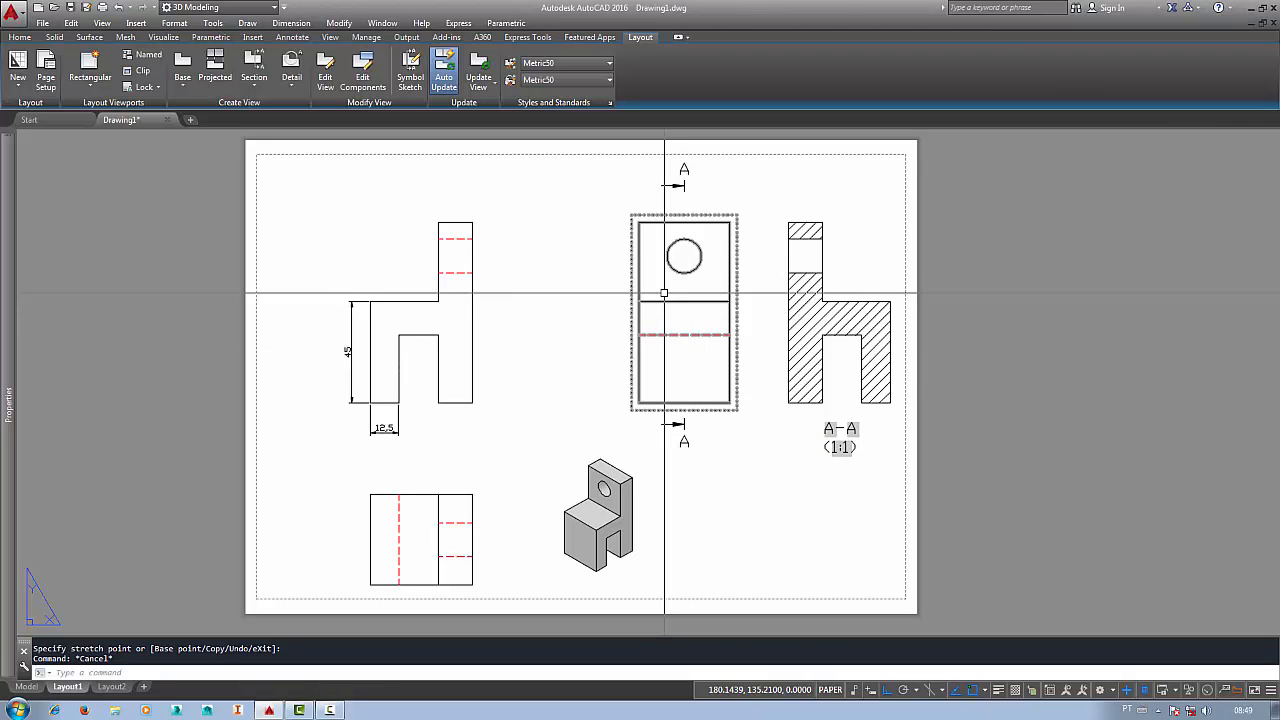